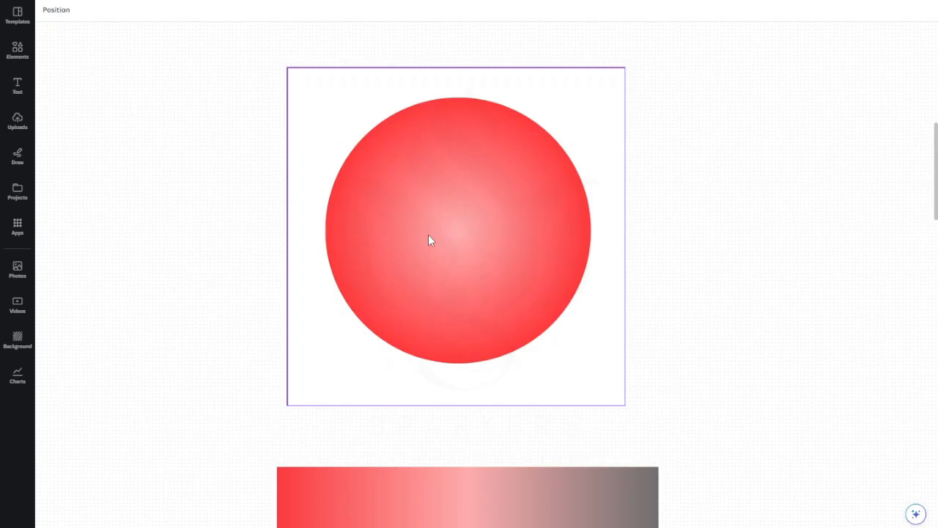
Examine the sample gradients and the photo examples with gradient overlays on the whiteboard.
scroll(429, 236, "down", 5)
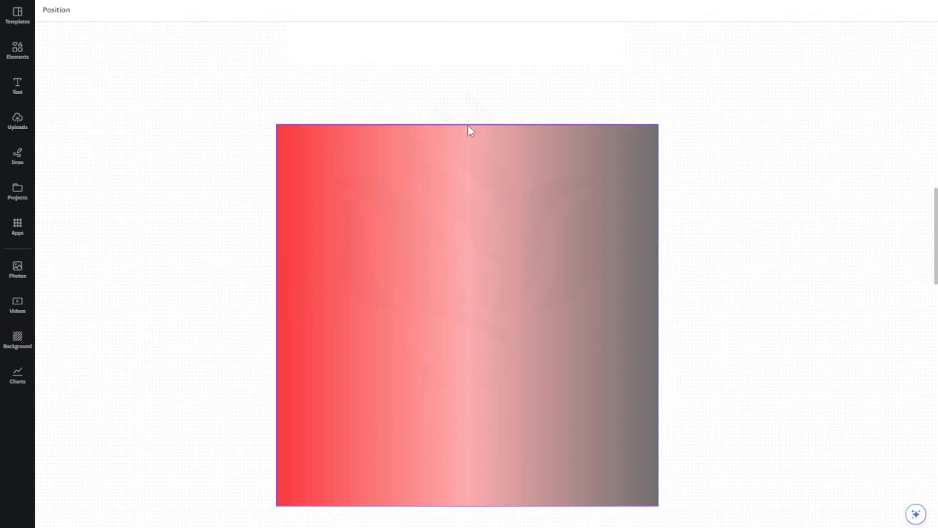
scroll(463, 493, "down", 5)
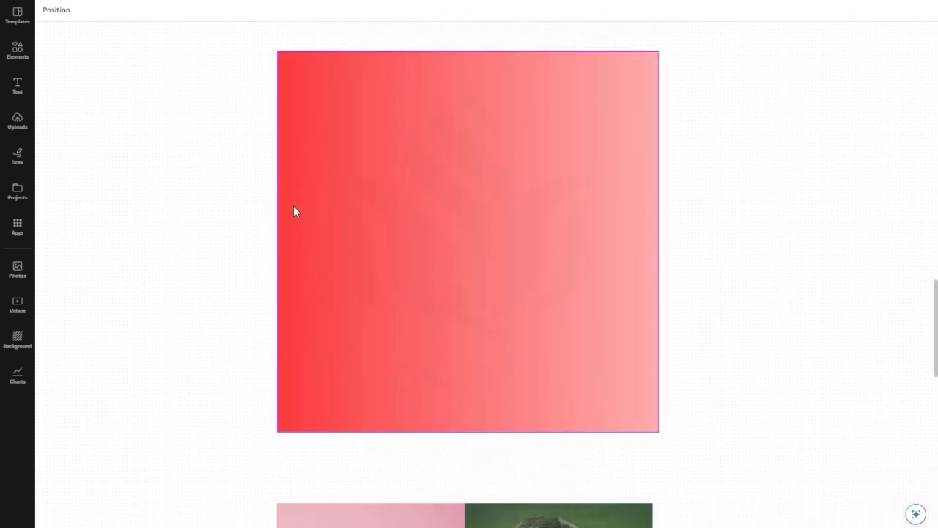
scroll(508, 373, "down", 5)
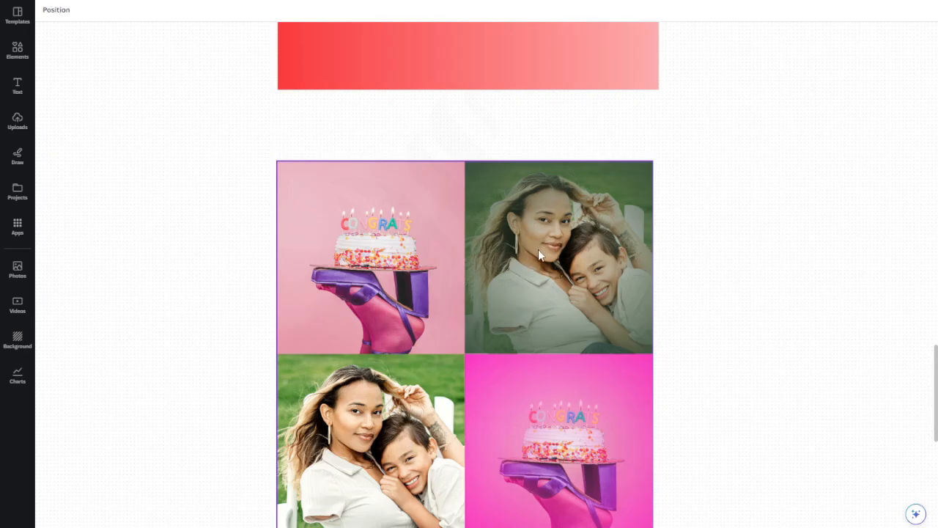
scroll(539, 258, "down", 1)
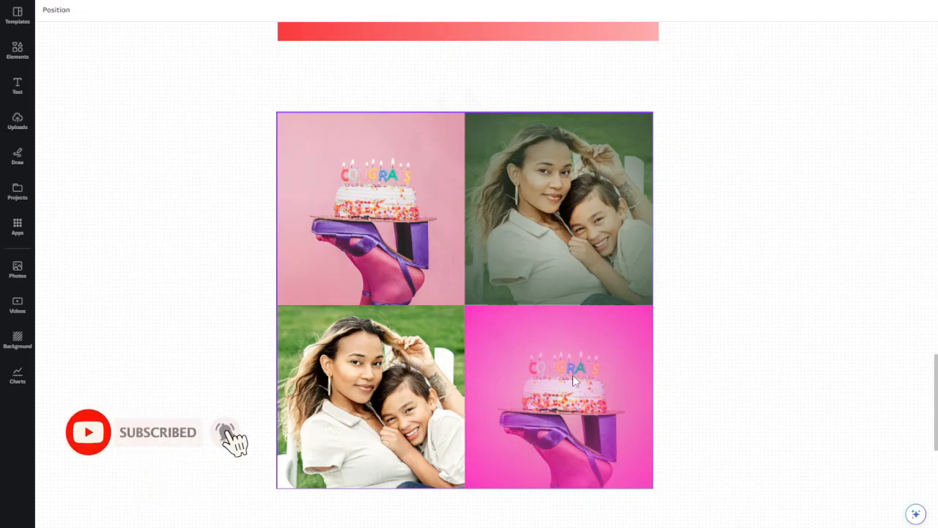
scroll(573, 374, "down", 4)
scroll(576, 381, "down", 6)
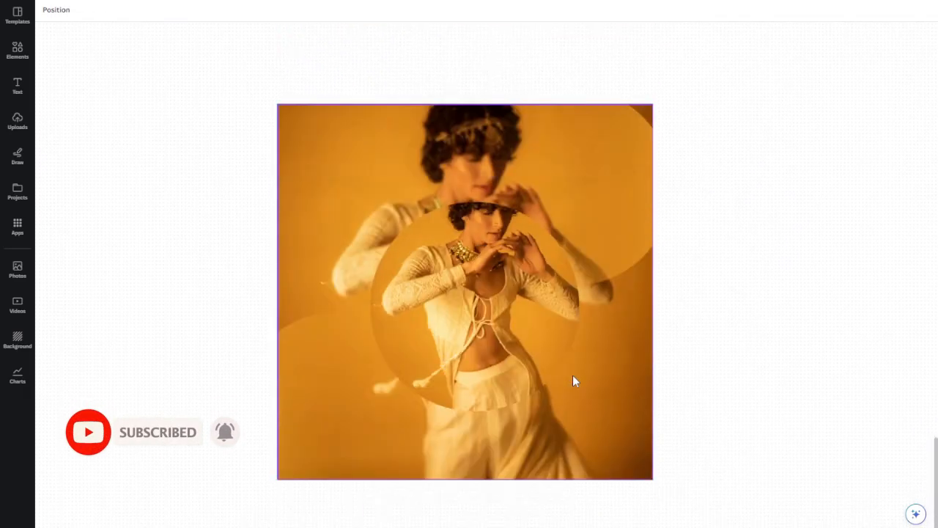
scroll(574, 378, "down", 1)
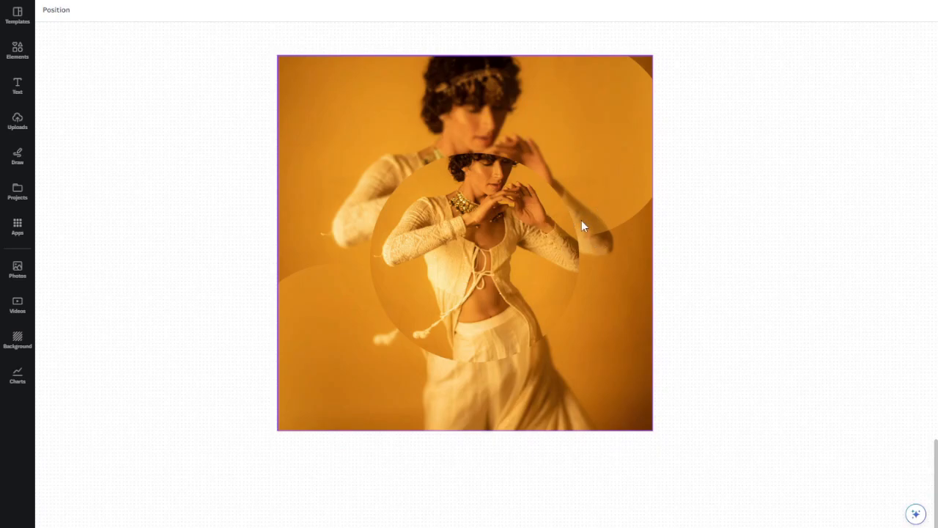
scroll(581, 223, "up", 10)
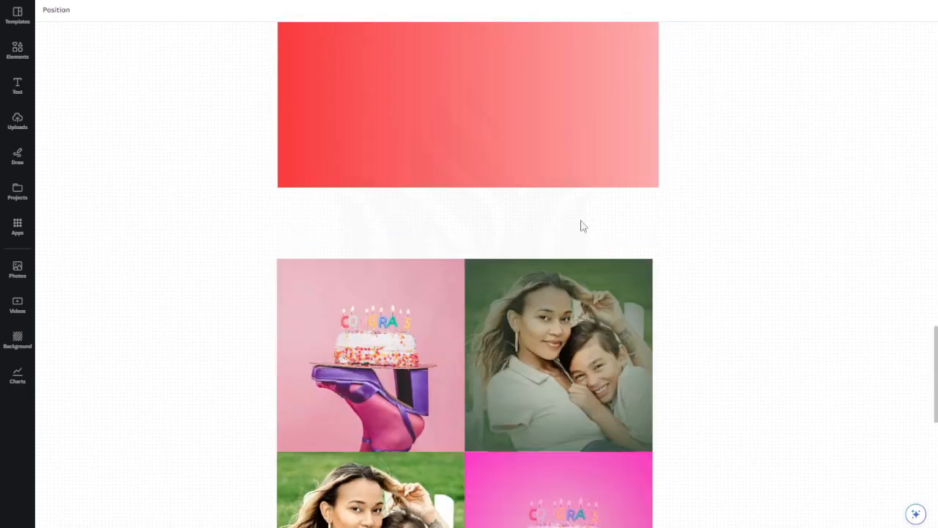
scroll(582, 223, "up", 10)
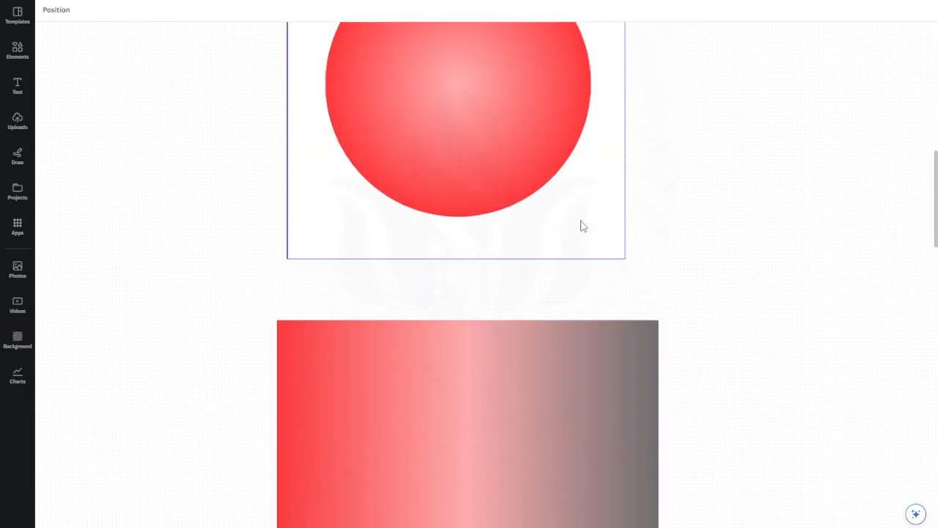
scroll(583, 226, "up", 10)
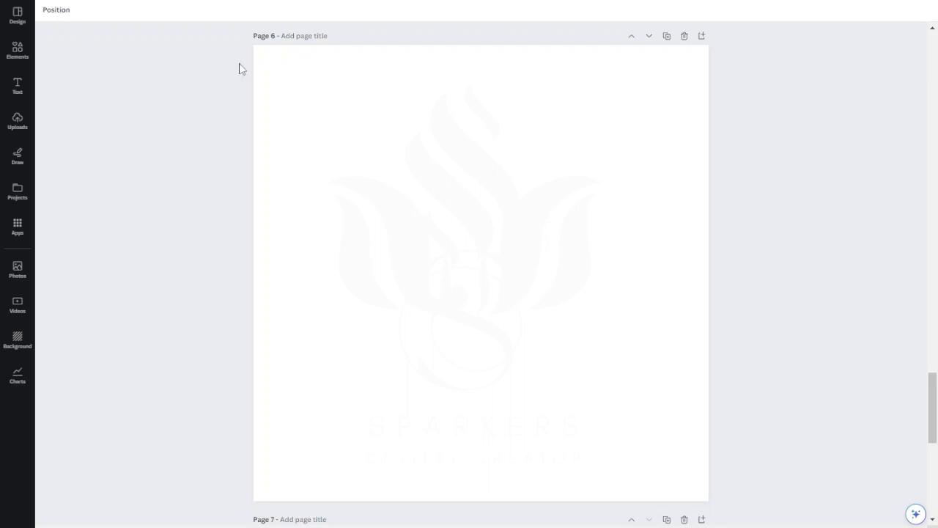
Try solid red and light blue on the blank page 6 background, and fill it with solid purple.
left_click(266, 62)
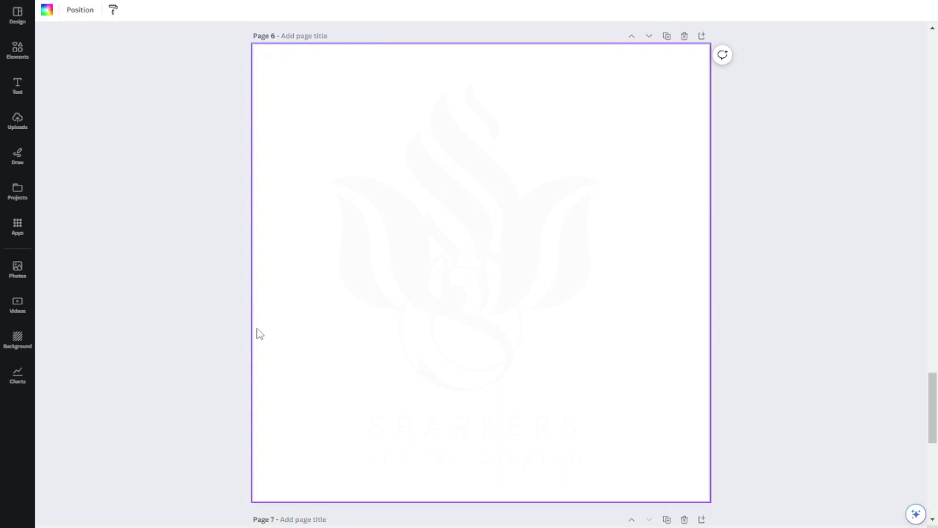
left_click(42, 14)
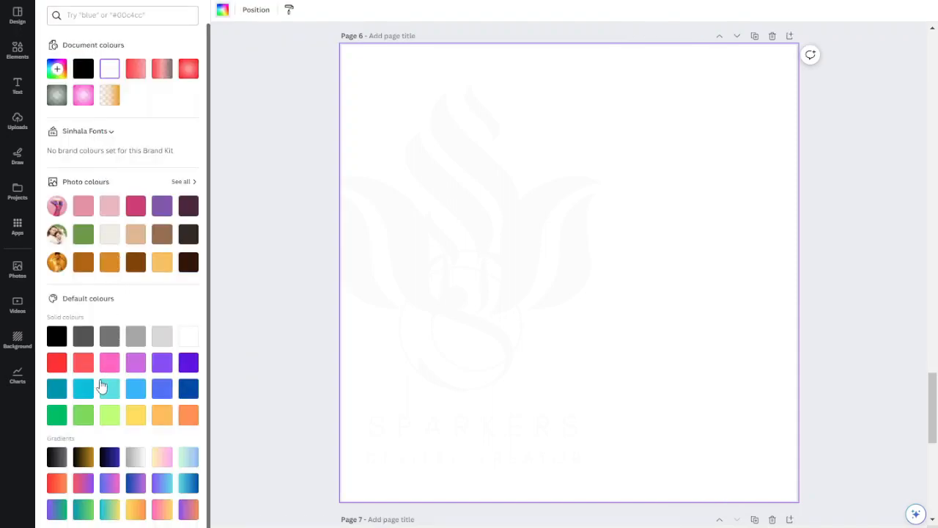
left_click(56, 363)
left_click(135, 388)
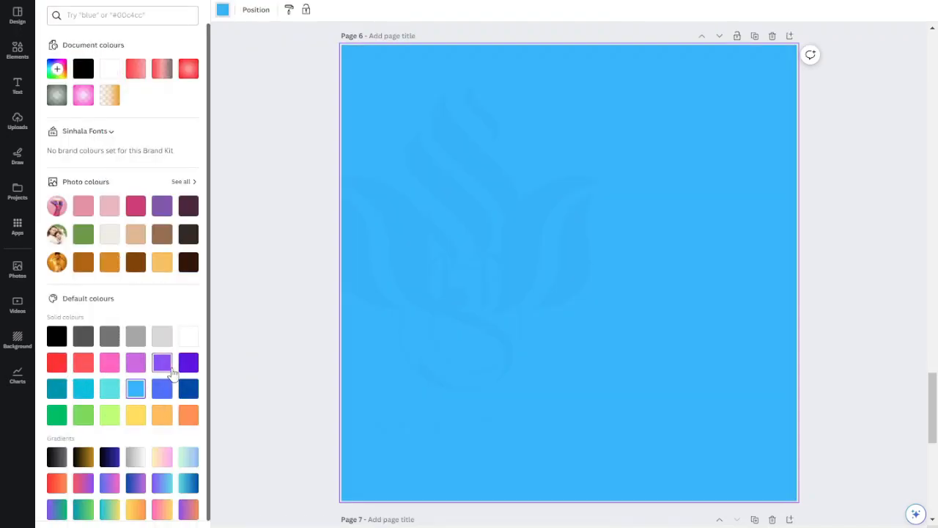
left_click(163, 362)
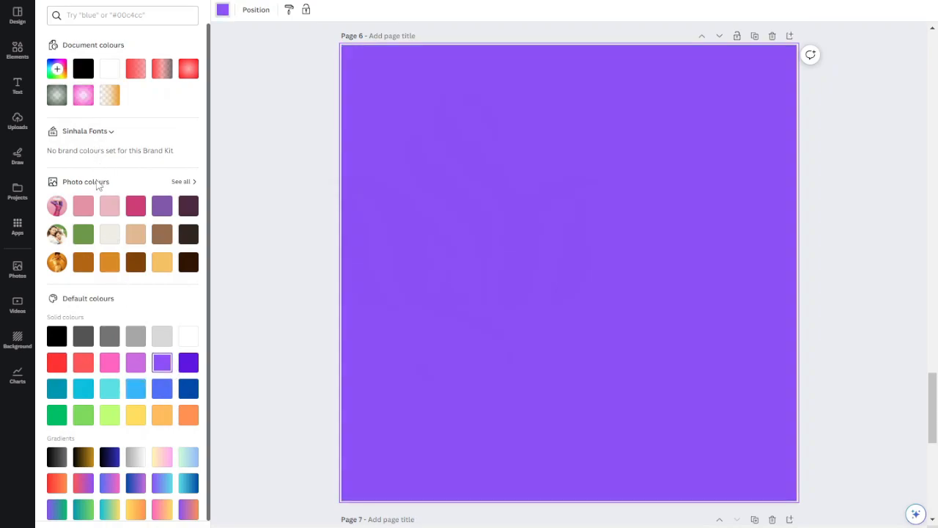
Try the default gradients one after another on the page 6 background, ending with yellow-to-orange.
scroll(95, 272, "down", 1)
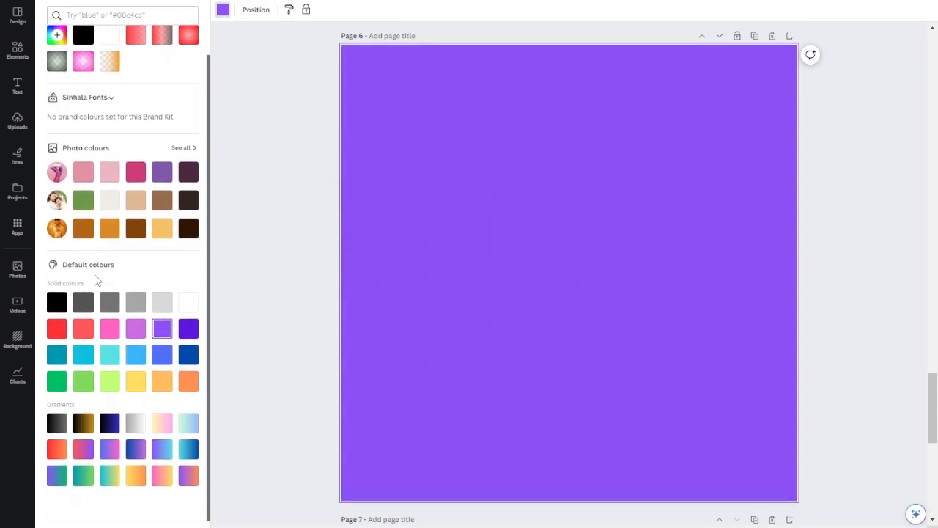
left_click(56, 425)
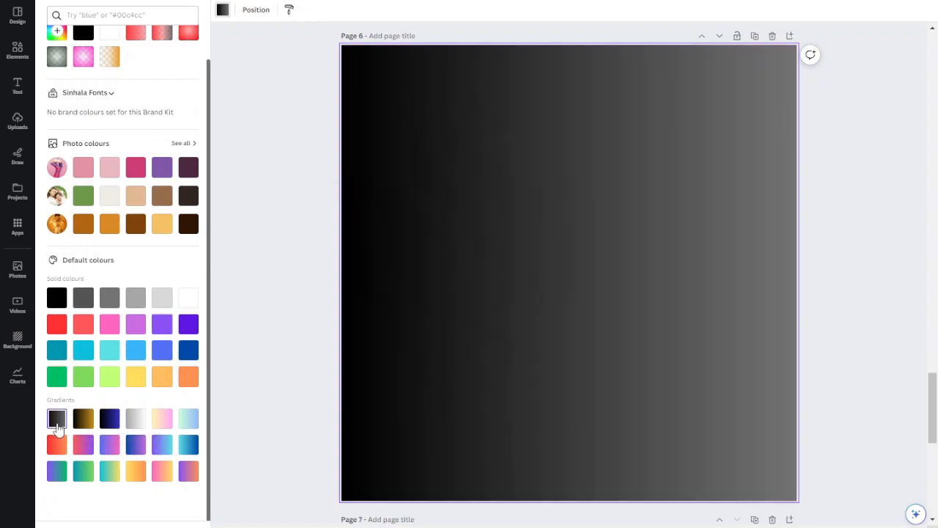
left_click(83, 419)
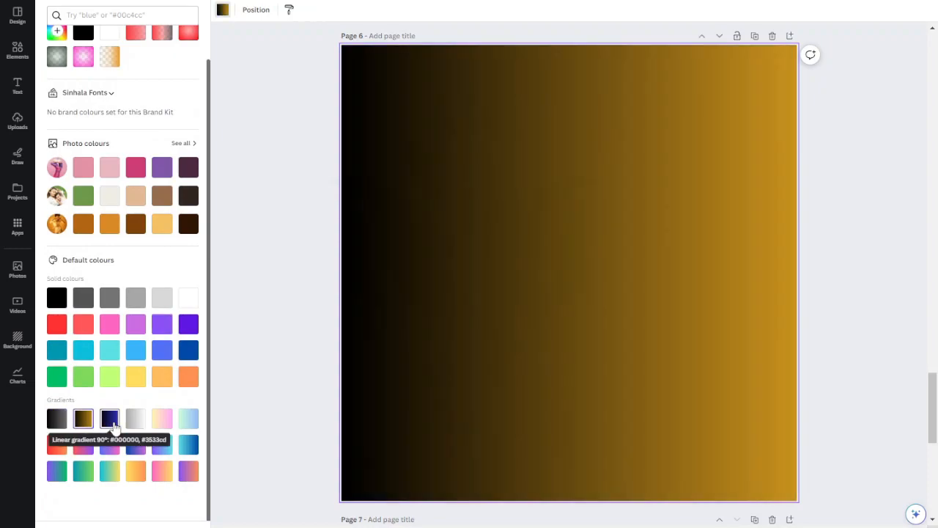
left_click(112, 424)
left_click(136, 420)
left_click(162, 424)
left_click(188, 422)
left_click(189, 444)
left_click(162, 446)
left_click(136, 446)
left_click(110, 445)
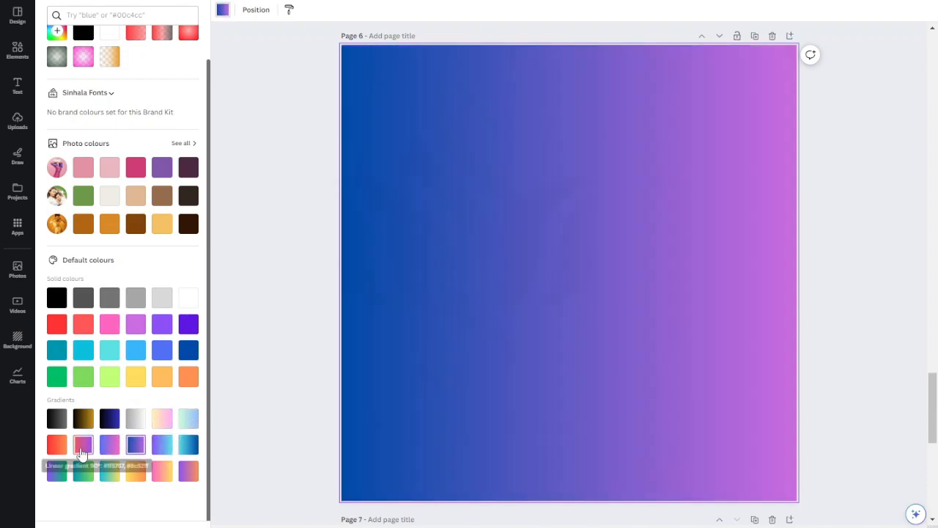
left_click(83, 444)
left_click(57, 444)
left_click(56, 471)
left_click(83, 471)
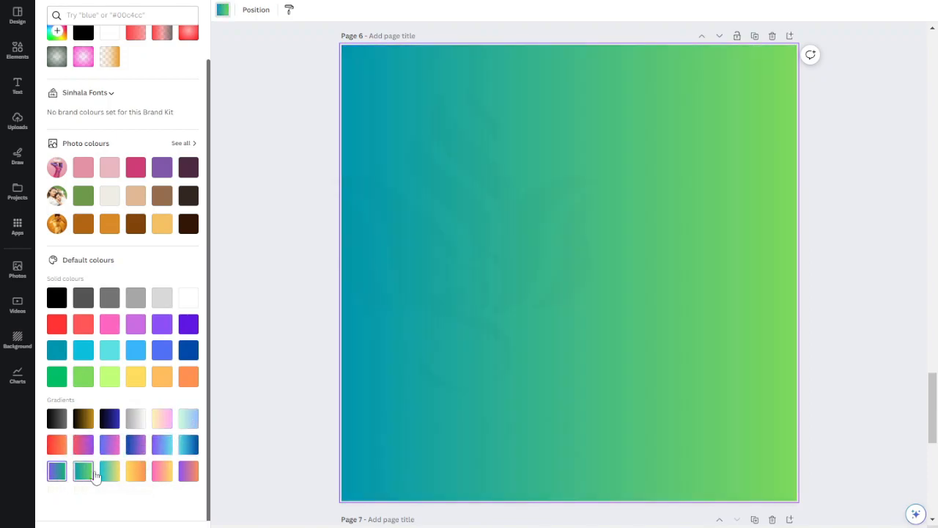
left_click(136, 470)
Add a new custom colour and set the page background to solid dark gold #867326.
scroll(133, 476, "up", 1)
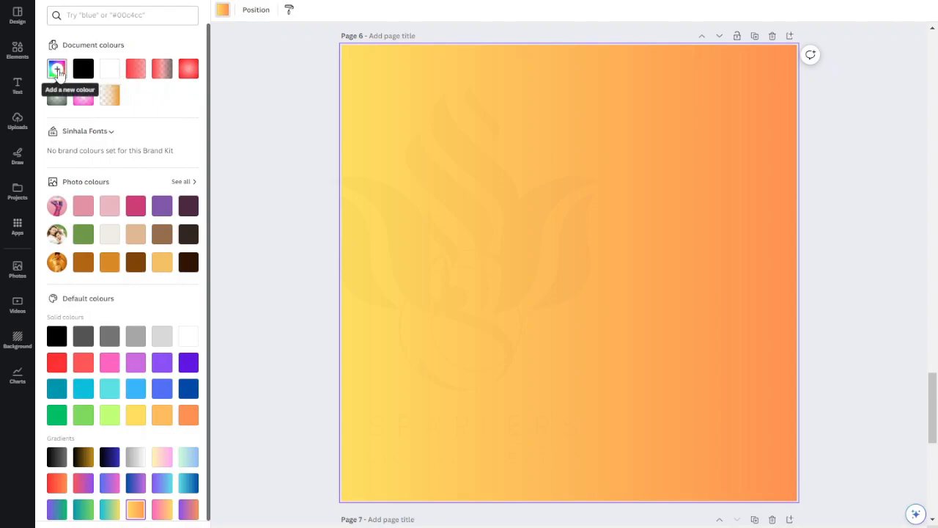
left_click(58, 70)
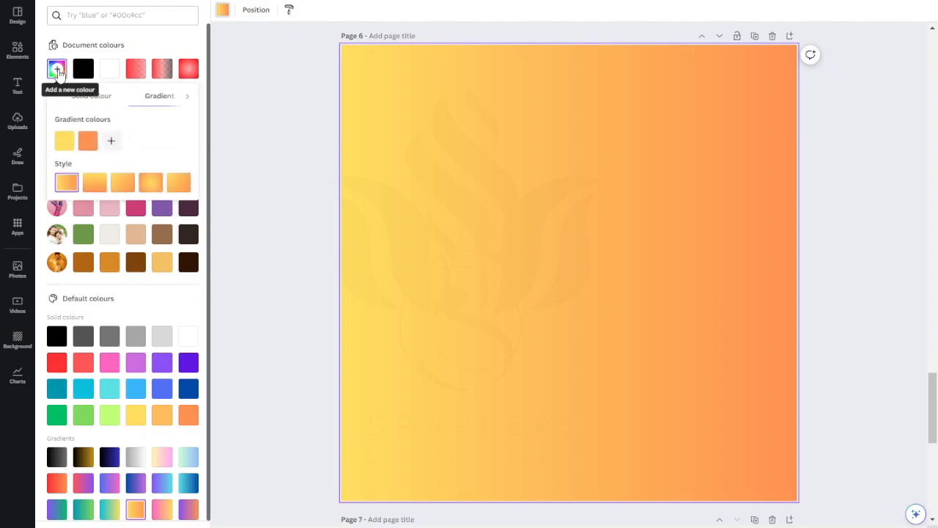
left_click(105, 104)
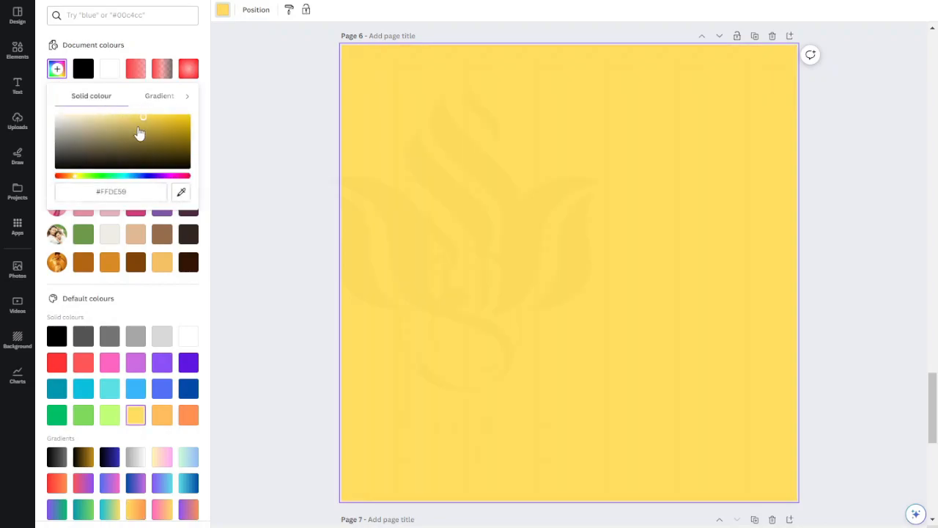
left_click(155, 147)
left_click_drag(130, 145, 145, 116)
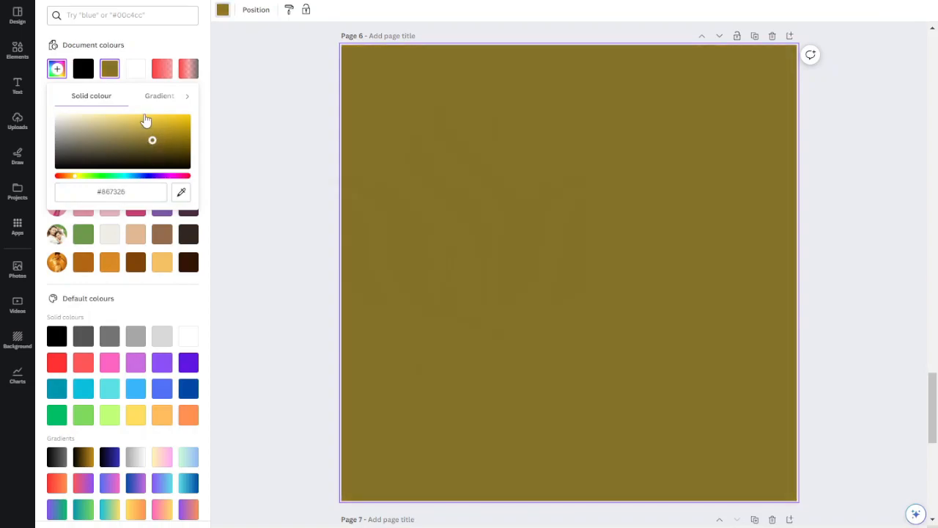
Turn the page background into a custom gradient from dark green #268644 to pale green #E3F4D8.
left_click(161, 98)
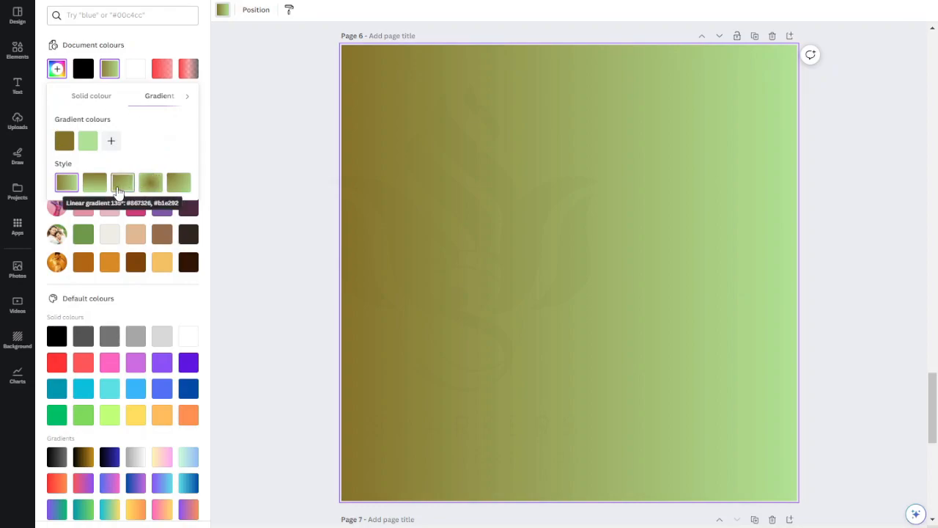
left_click(70, 147)
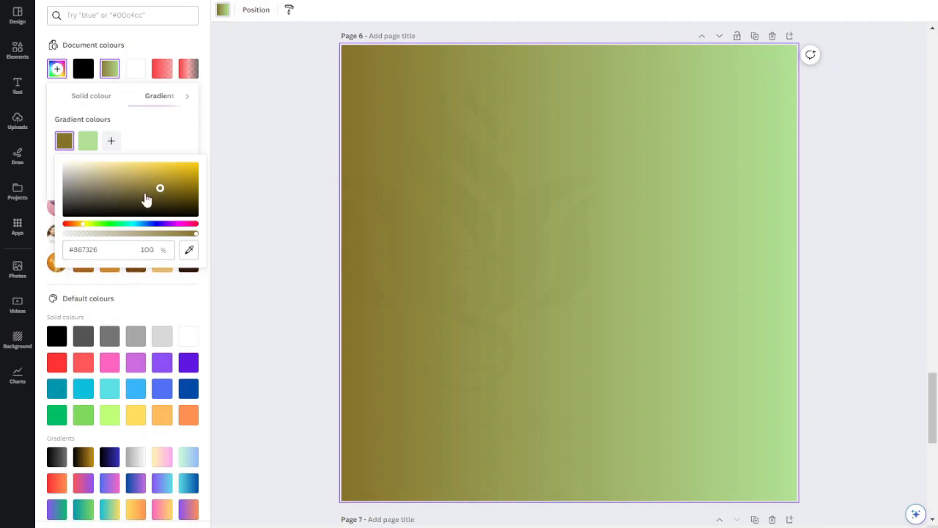
left_click_drag(173, 225, 117, 220)
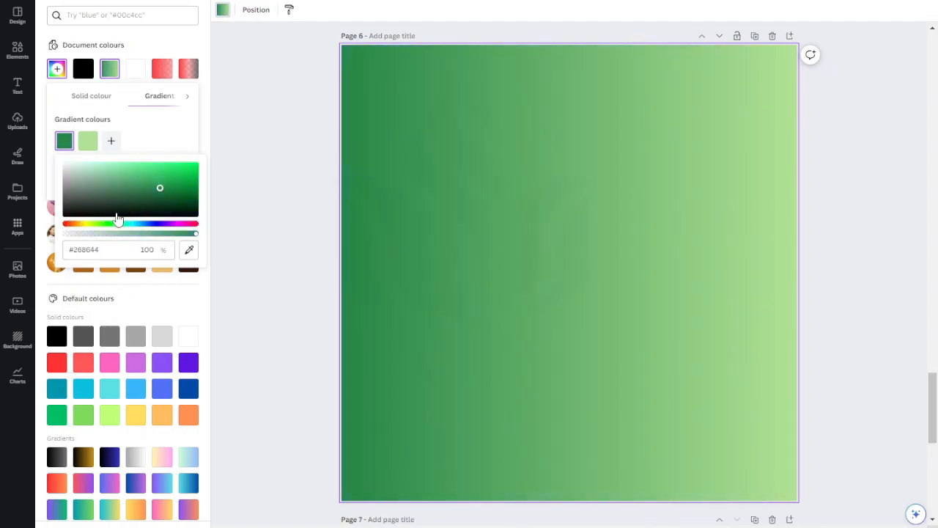
left_click(87, 143)
left_click_drag(134, 176, 104, 172)
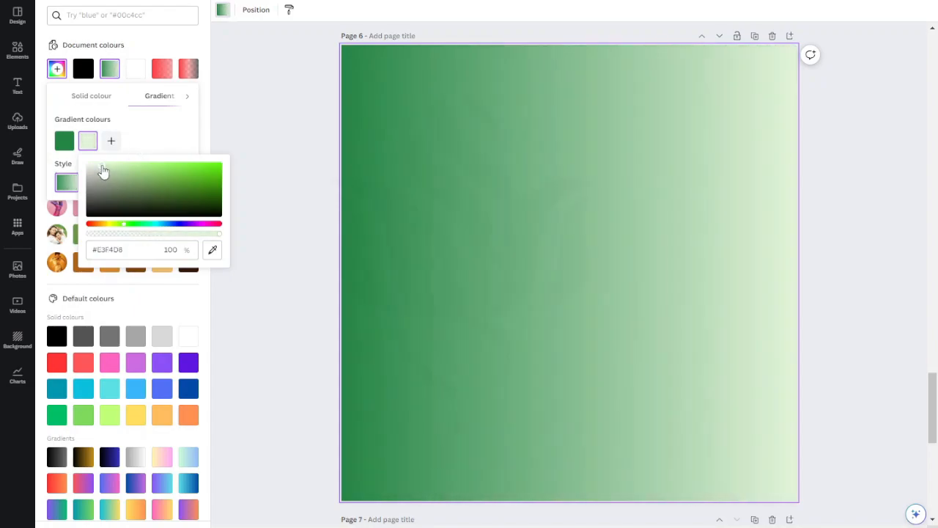
left_click(154, 139)
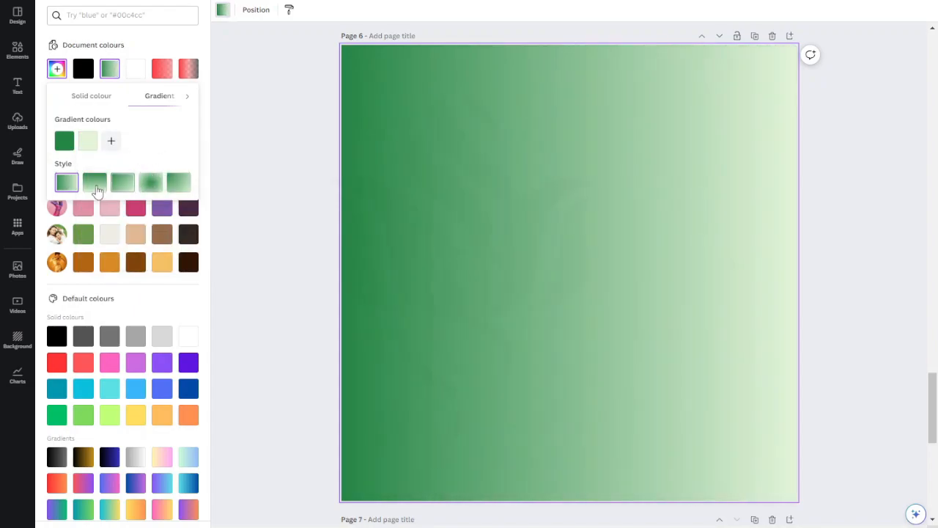
Try the top-down, diagonal, left-to-right, centred circular and corner circular styles on the green gradient.
left_click(95, 188)
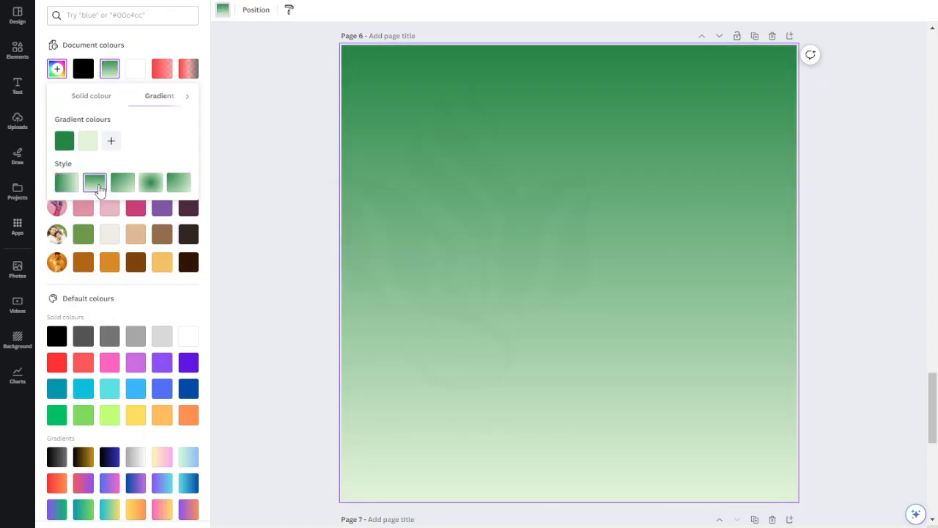
left_click(133, 188)
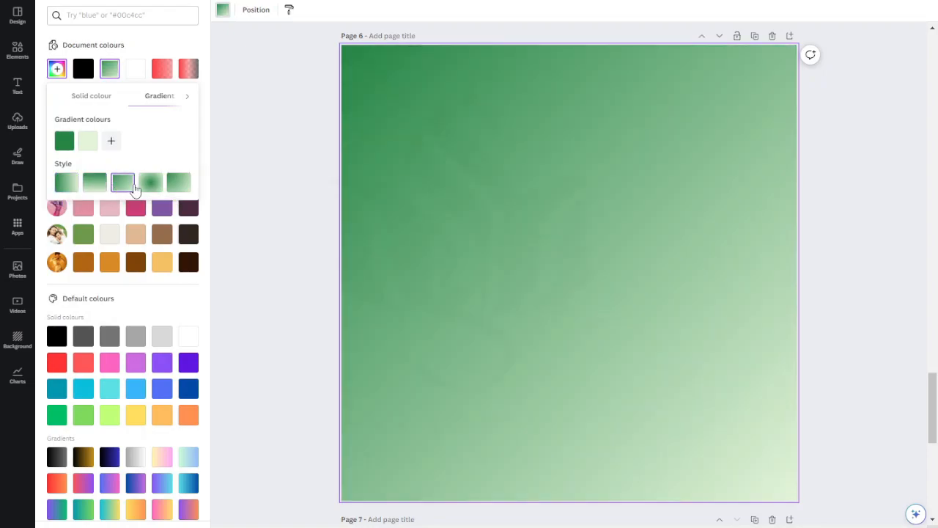
left_click(71, 185)
left_click(95, 187)
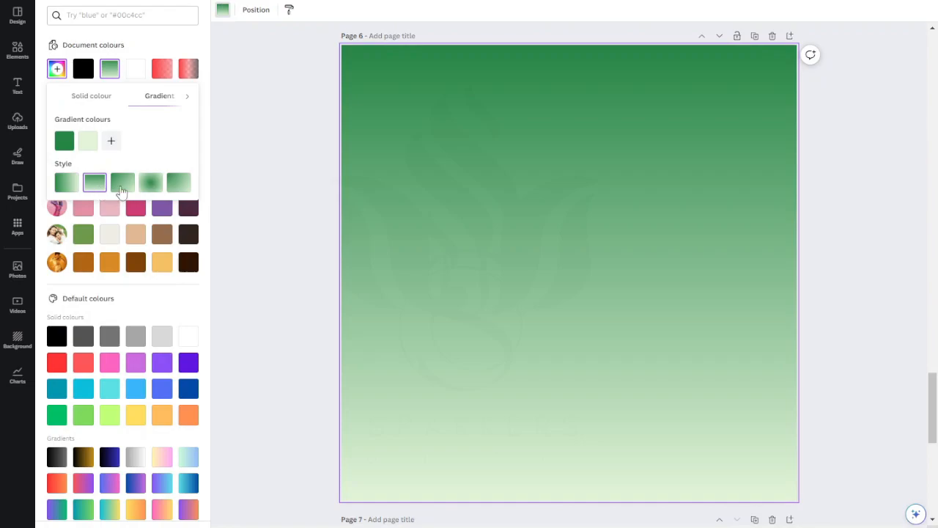
left_click(129, 189)
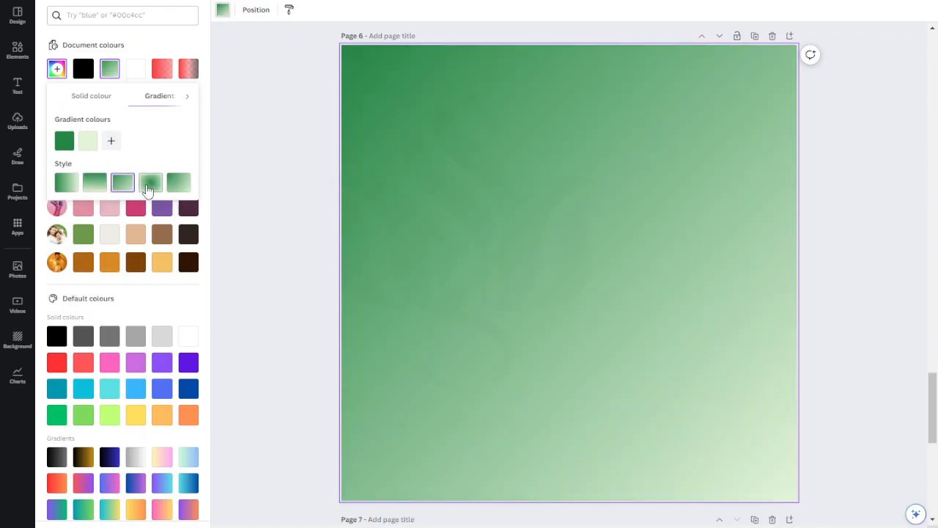
left_click(151, 184)
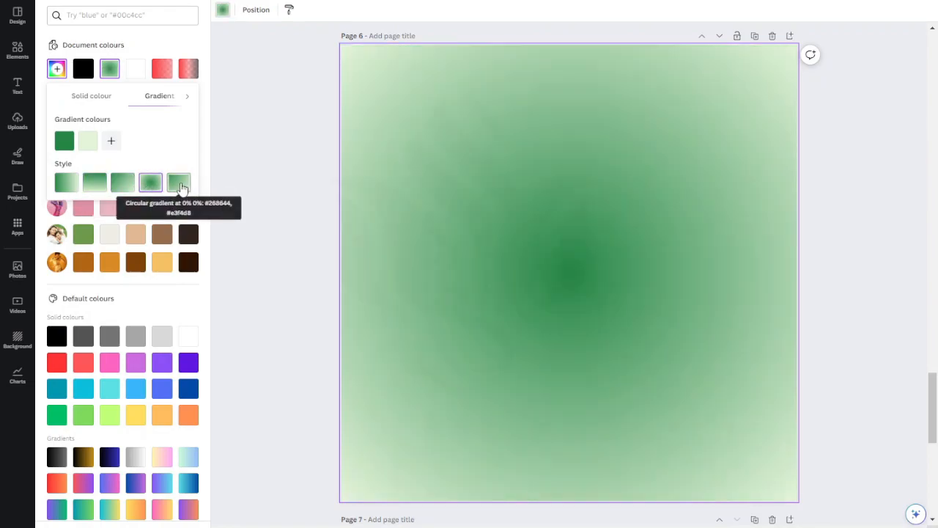
left_click(180, 185)
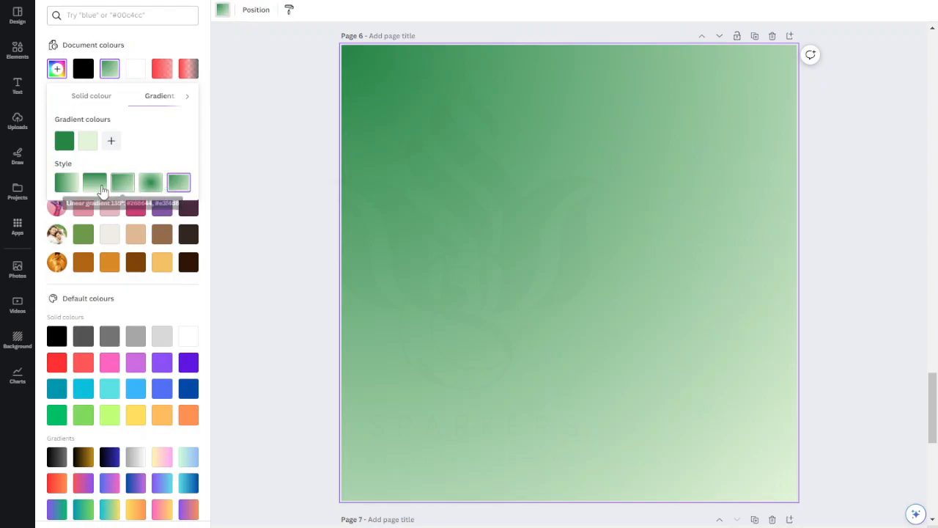
Apply the centred circular gradient style and swap the gradient colours so pale green comes first.
left_click(150, 183)
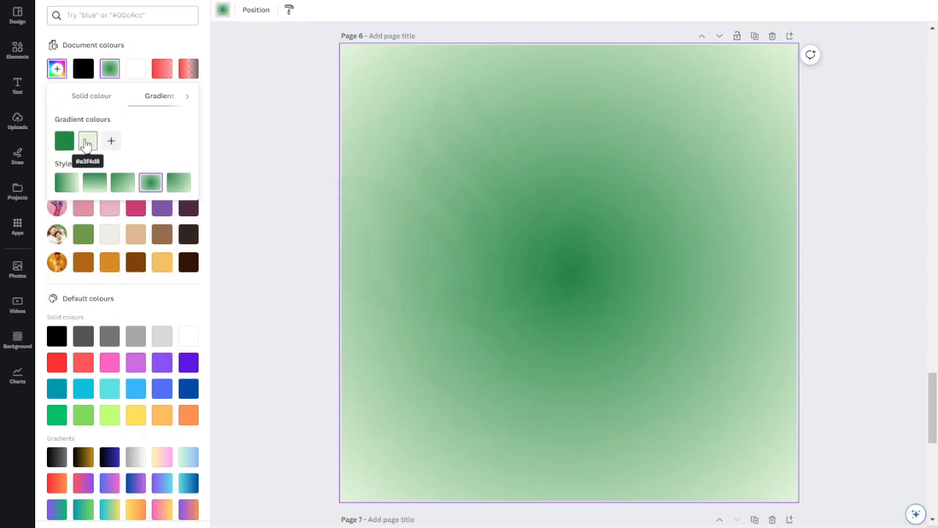
mouse_move(86, 144)
left_mouse_down()
mouse_move(54, 141)
mouse_move(97, 146)
left_mouse_up()
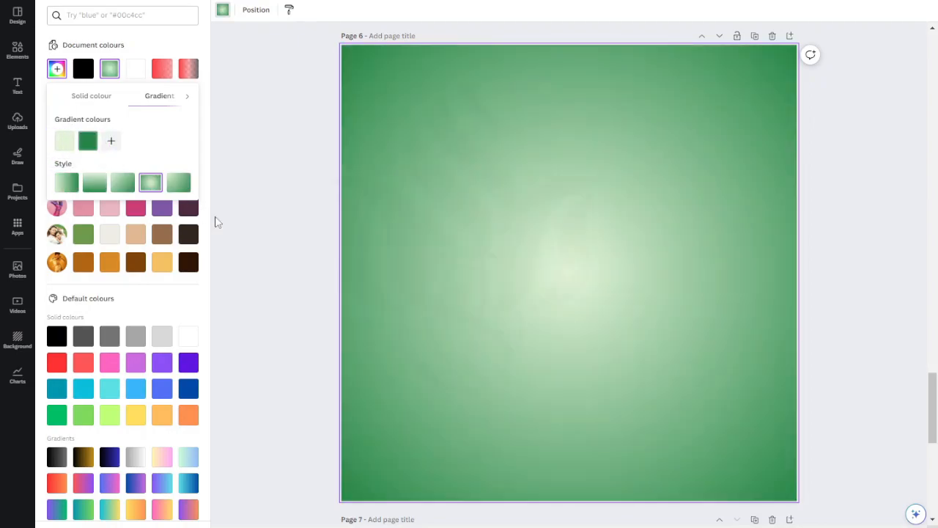
Swap the circular gradient's colours back so dark green comes first.
left_click_drag(64, 147, 96, 147)
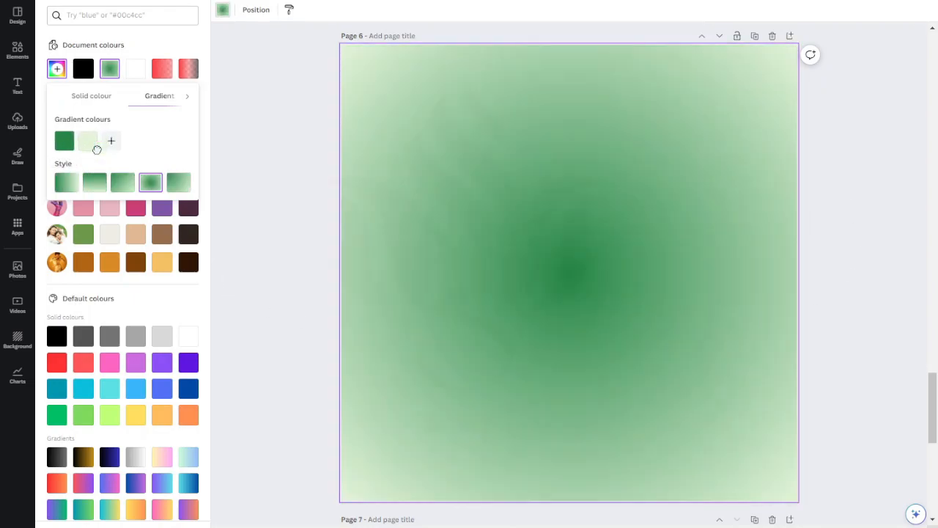
left_click(258, 176)
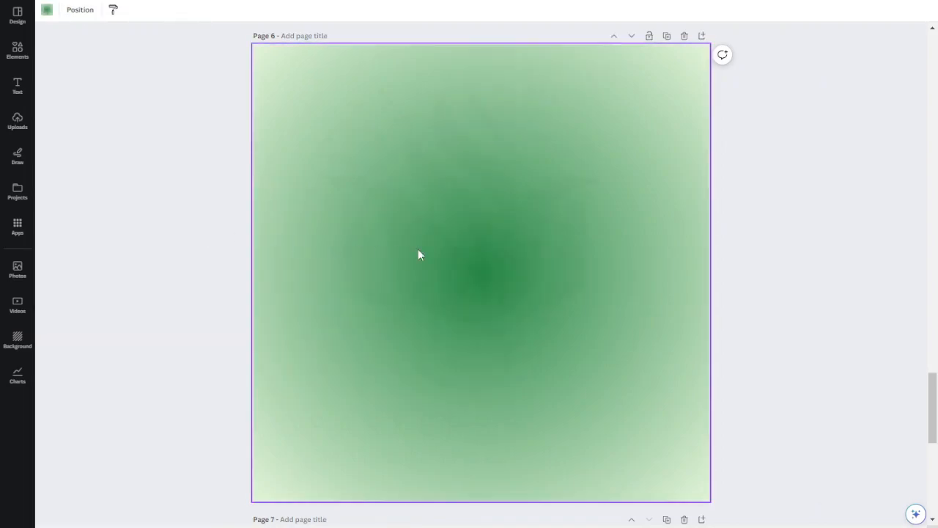
Try the saved pink, red and grey-green circular gradients from the document colours as the page background.
left_click(50, 11)
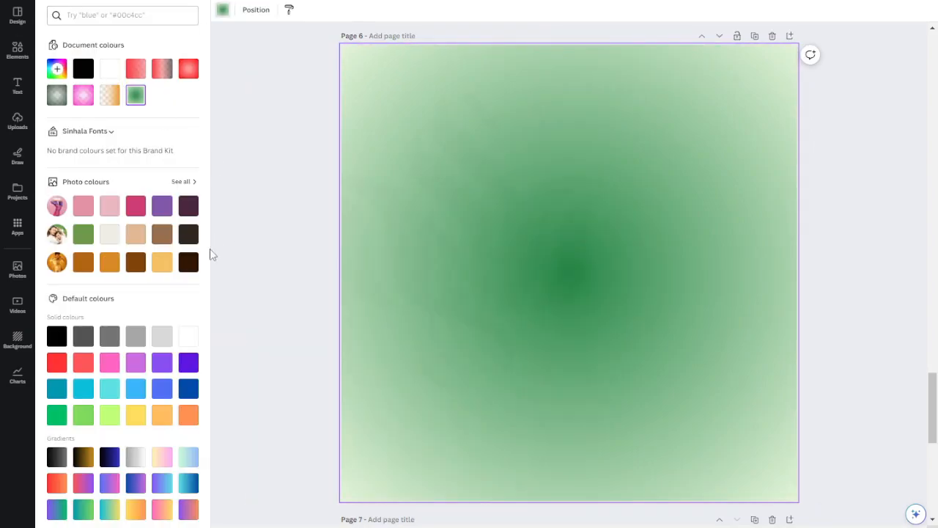
left_click(83, 95)
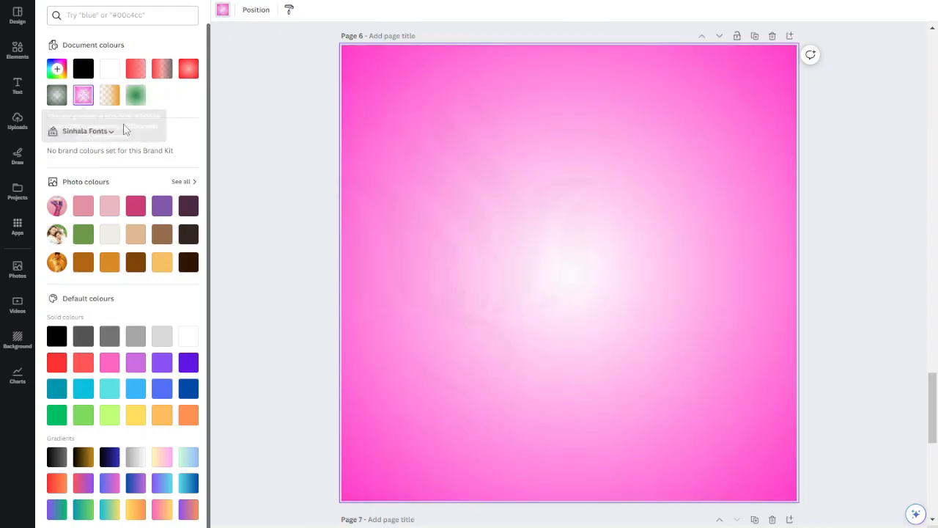
left_click(188, 69)
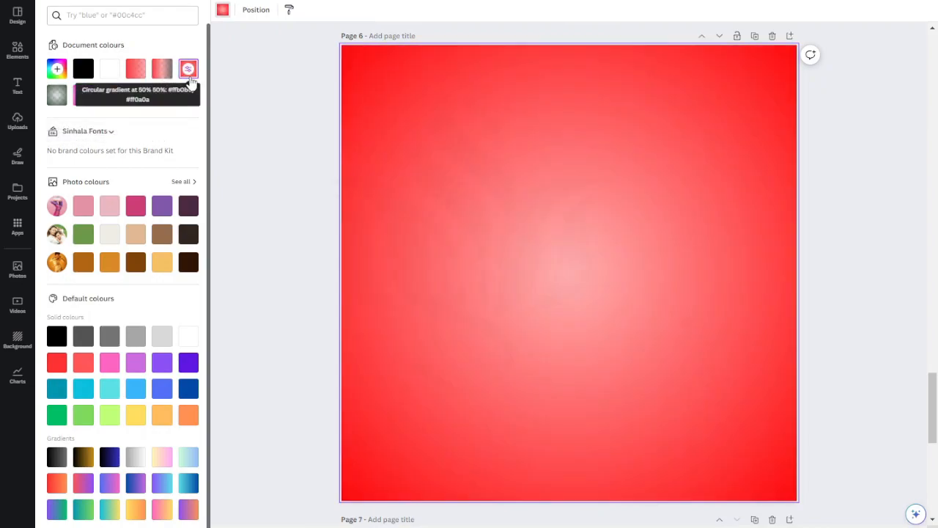
left_click(56, 95)
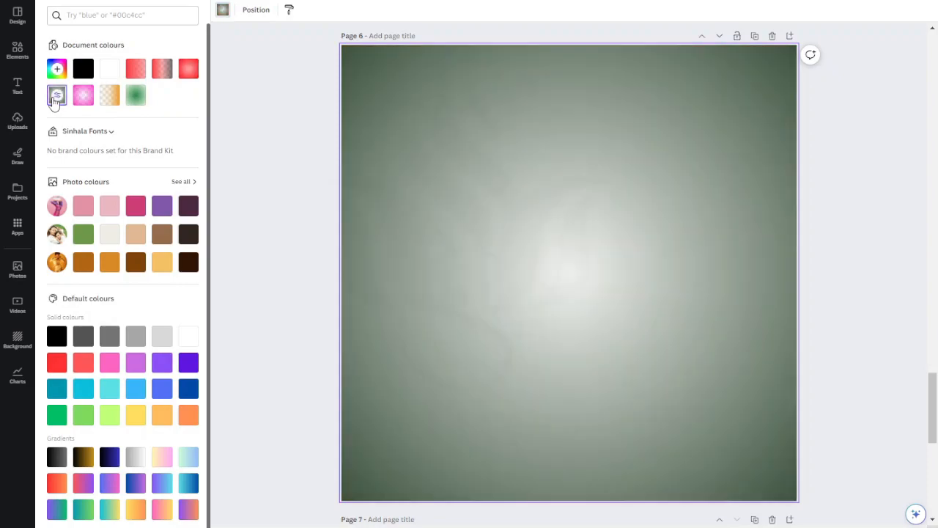
left_click(270, 131)
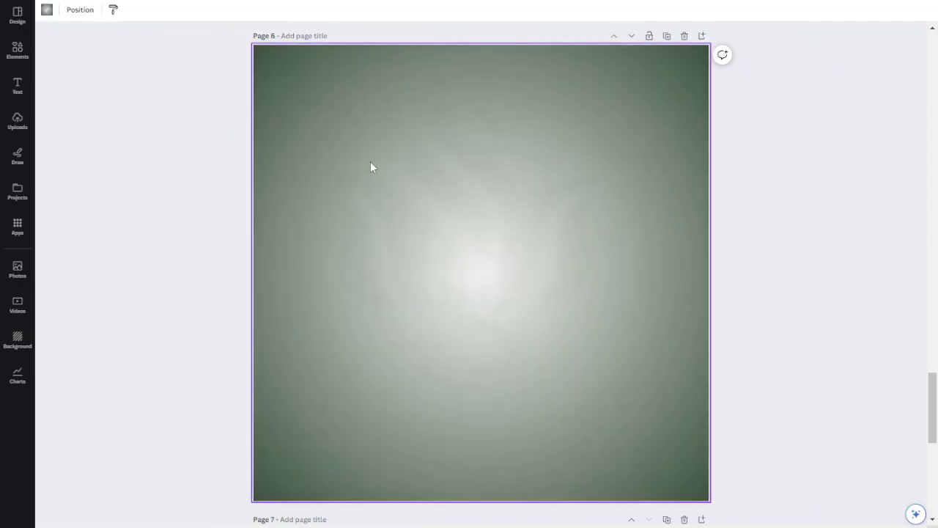
Delete the grey-green gradient background from page 6.
left_click(47, 11)
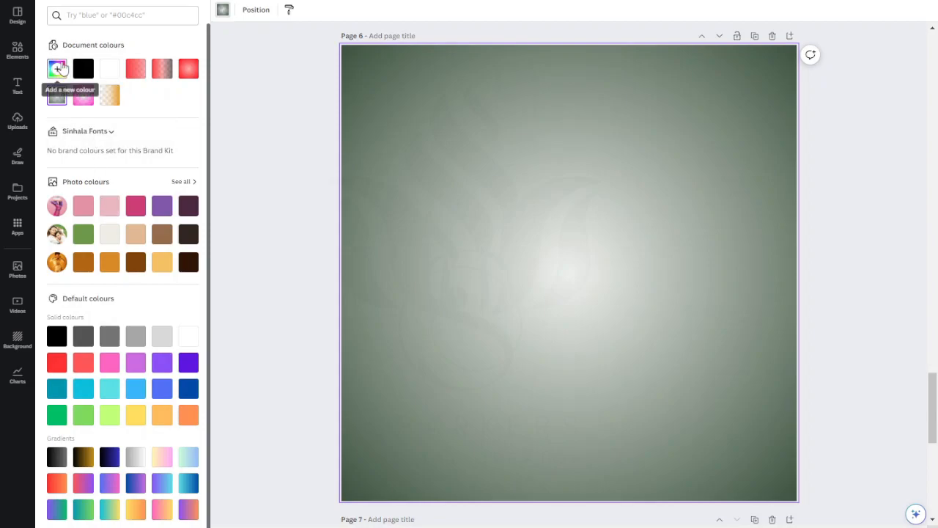
left_click(423, 171)
key("Delete")
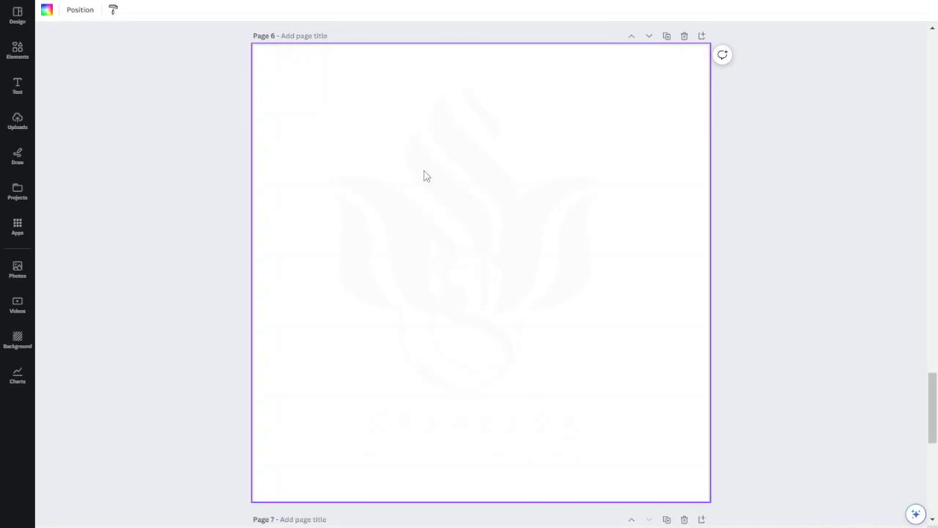
Add a new custom gradient to the blank page running from white #FFFFFF to red #EB0000.
left_click(47, 11)
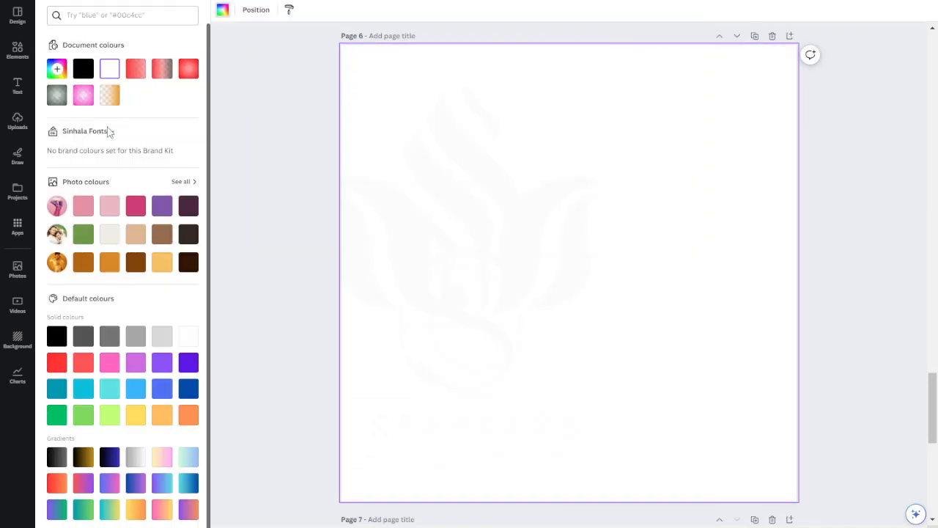
left_click(56, 70)
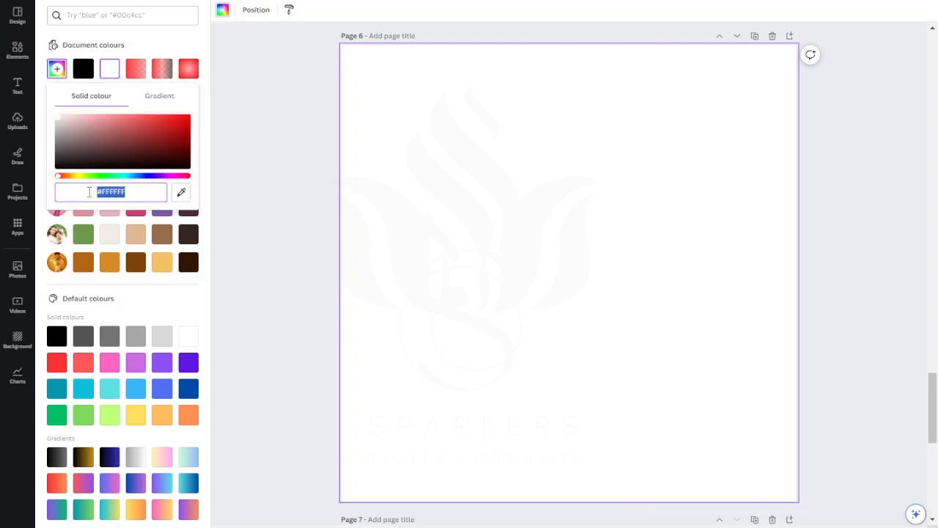
left_click(160, 101)
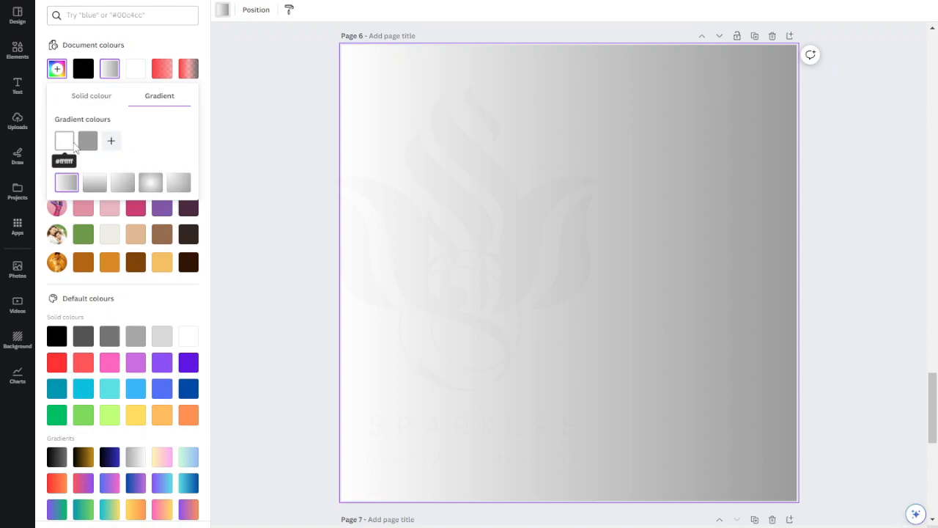
left_click(64, 142)
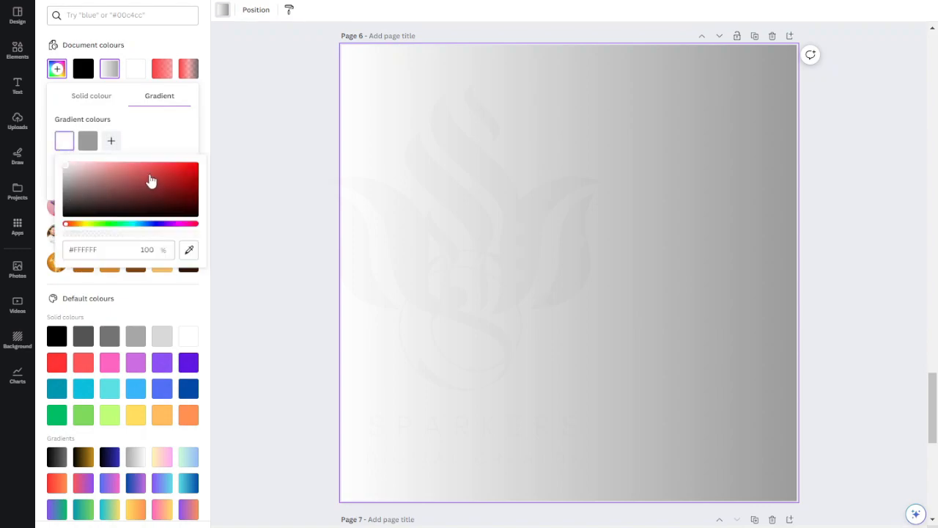
left_click(88, 141)
left_click(206, 167)
left_click_drag(212, 168, 229, 169)
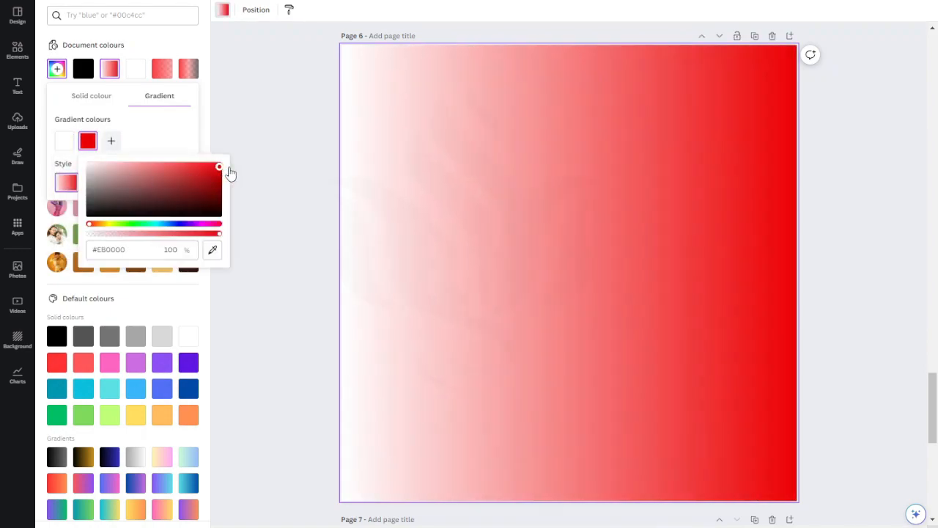
left_click(142, 141)
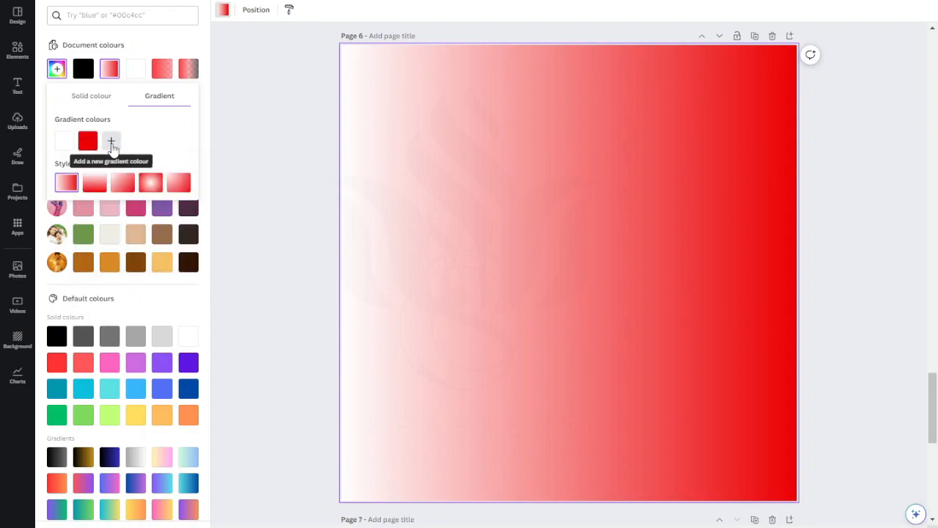
Add a third gradient colour after the red and set it to blue #2100EB.
left_click(111, 141)
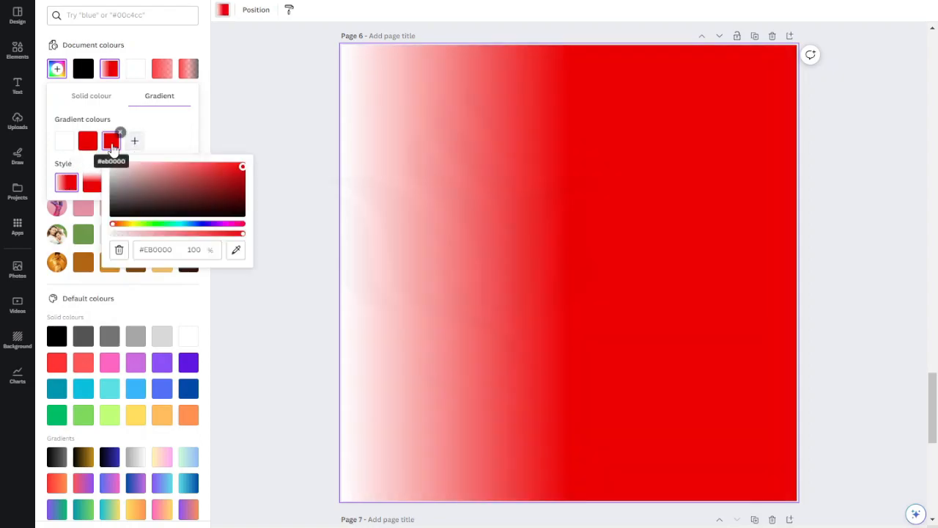
left_click(201, 225)
mouse_move(200, 228)
left_mouse_down()
mouse_move(149, 232)
mouse_move(202, 226)
left_mouse_up()
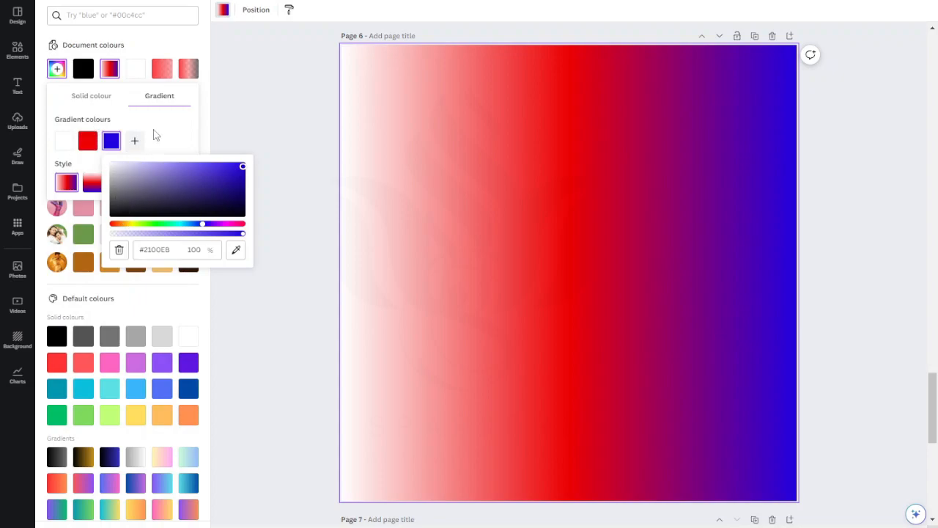
left_click(150, 139)
Try red #D90015 sampled from the page, black #000000 and white #FFFFFF as the third gradient colour.
left_click(113, 138)
left_click(236, 250)
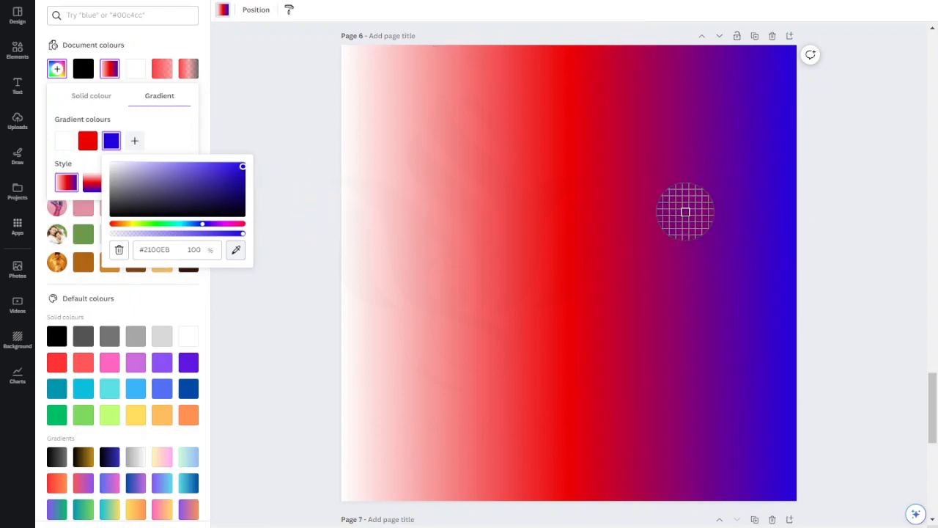
left_click(589, 176)
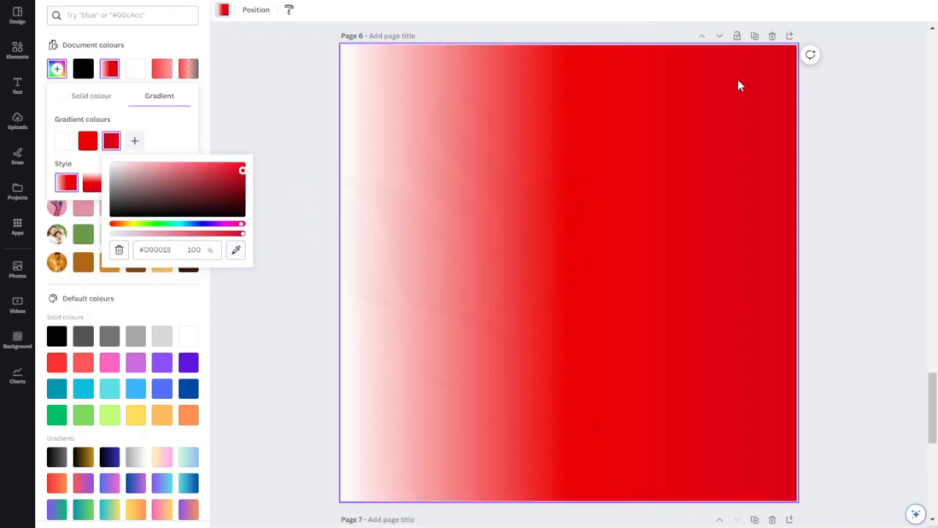
left_click_drag(244, 178, 290, 241)
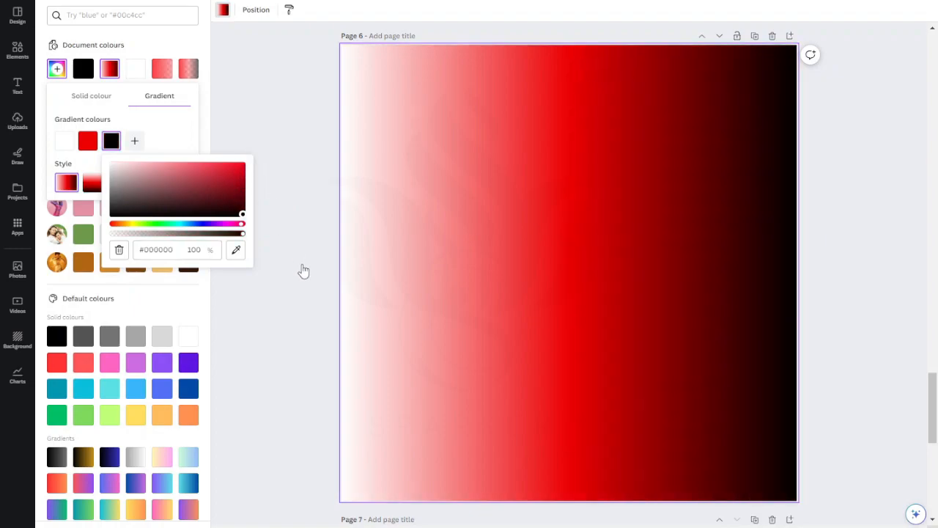
left_click_drag(303, 272, 92, 154)
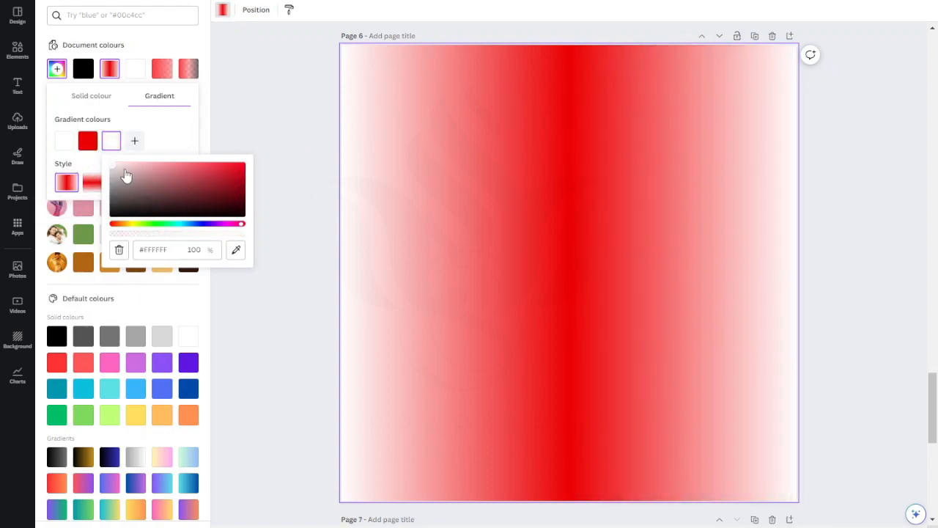
Set the middle gradient colour to blue #0034EB and the third gradient colour to a slightly muted red.
left_click(88, 140)
left_click(171, 223)
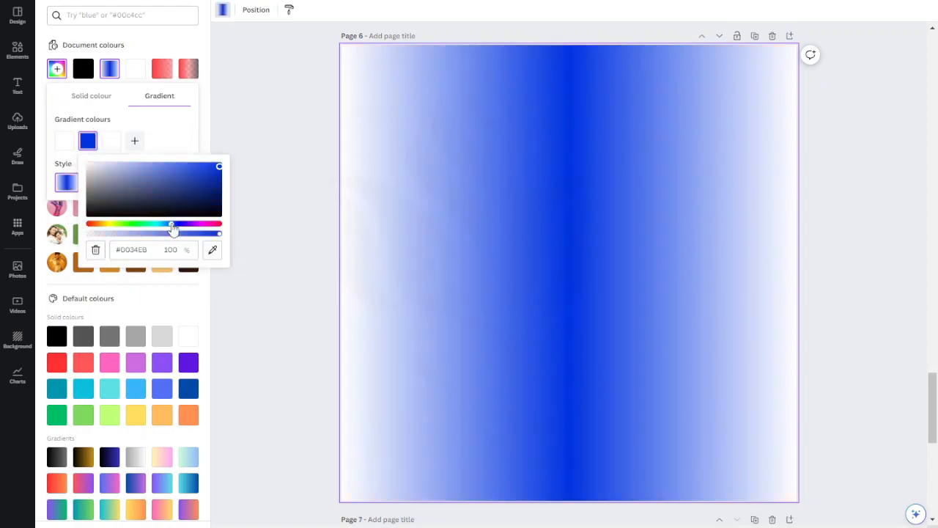
left_click(111, 140)
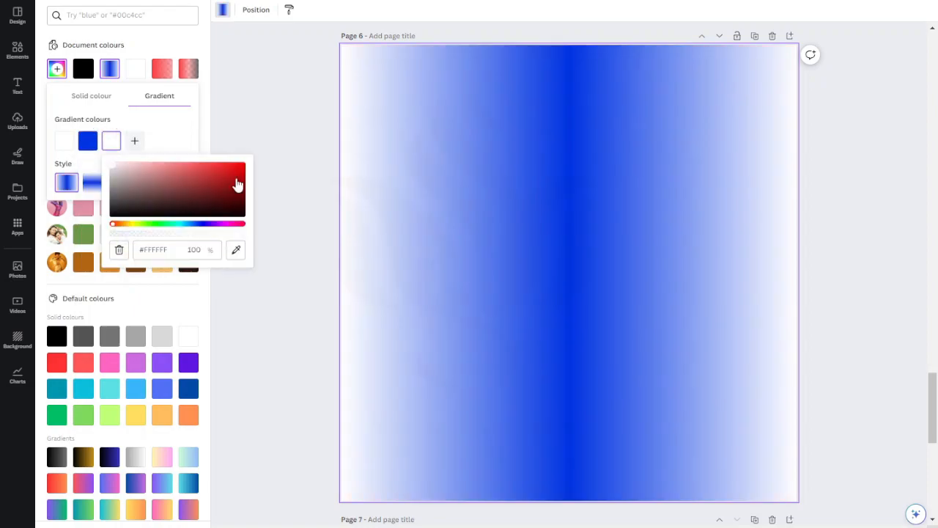
left_click(242, 170)
left_click_drag(244, 173, 225, 173)
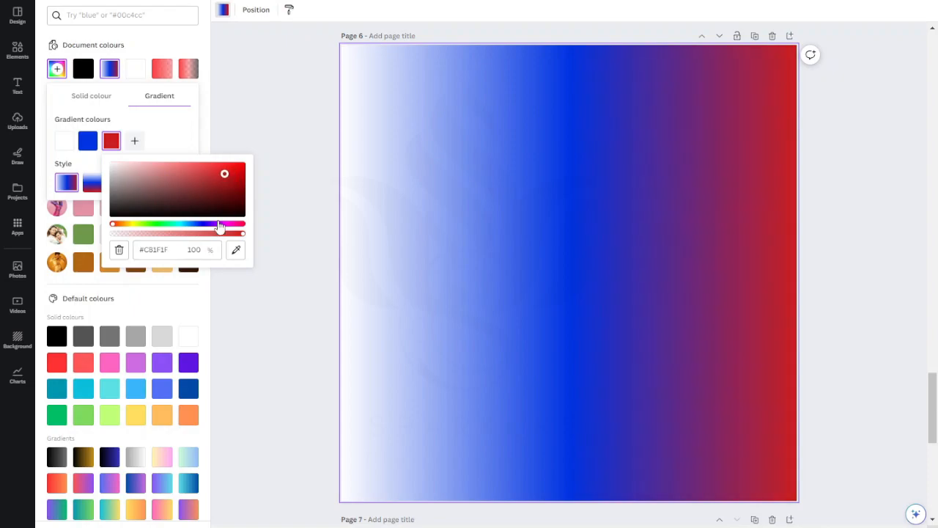
left_click(292, 176)
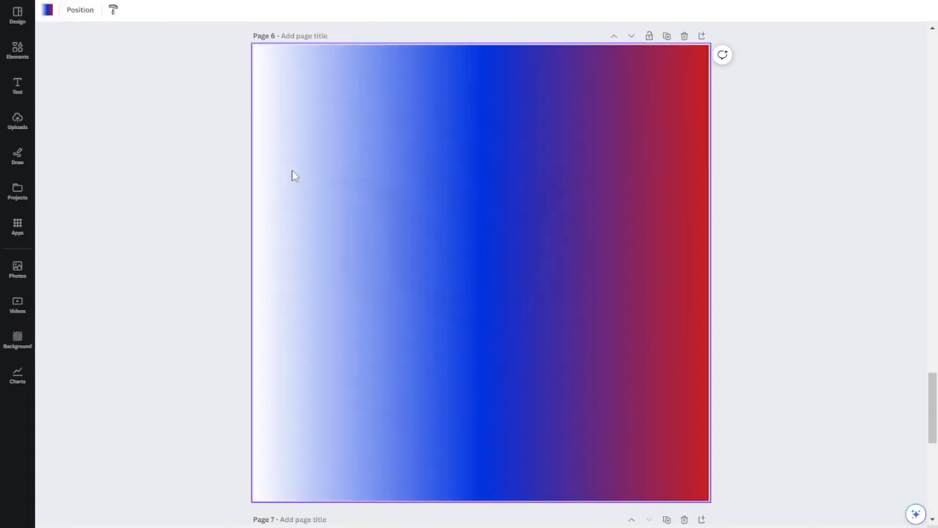
left_click(392, 156)
left_click(48, 11)
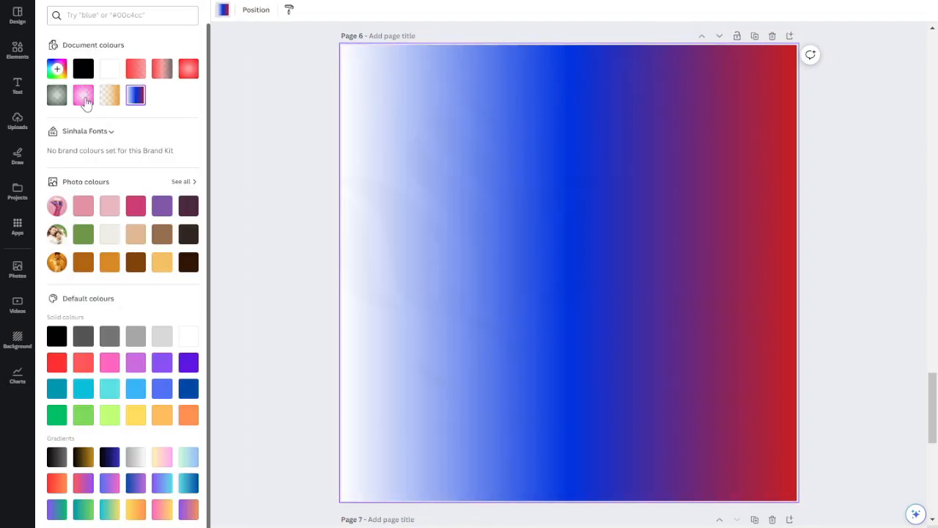
left_click(135, 95)
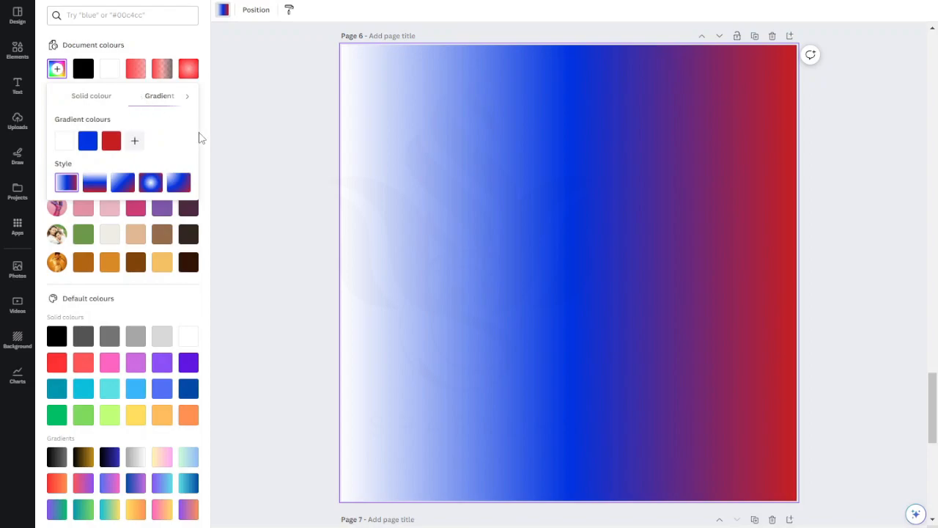
left_click(255, 133)
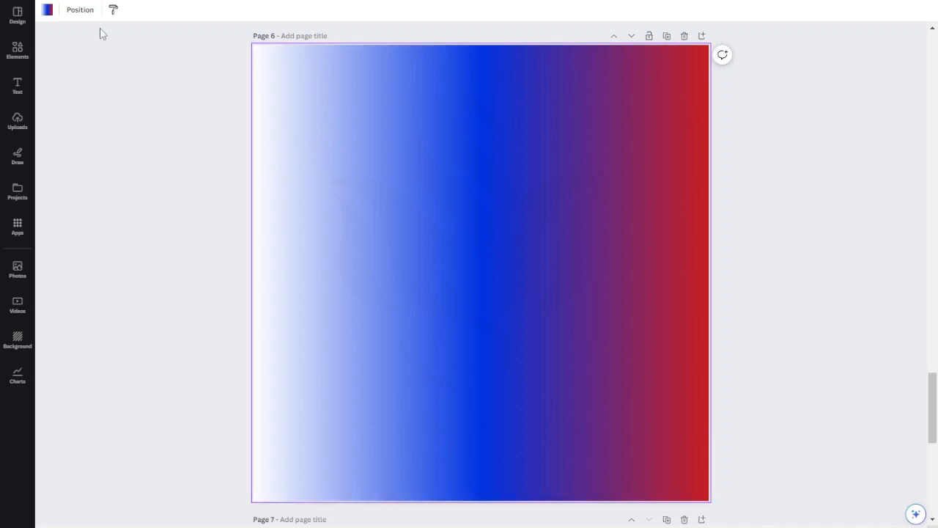
Edit the saved white, blue and red gradient and set its middle colour to orange #EB8600.
left_click(46, 10)
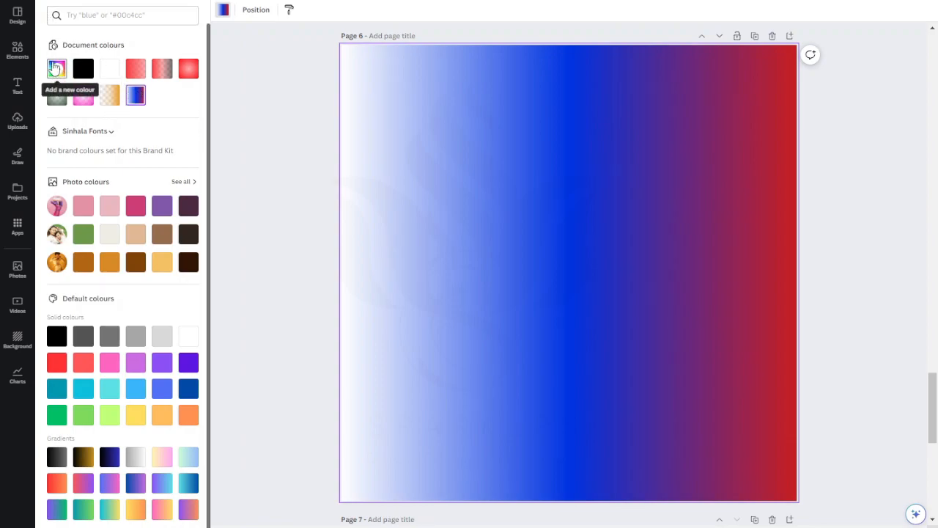
left_click(137, 96)
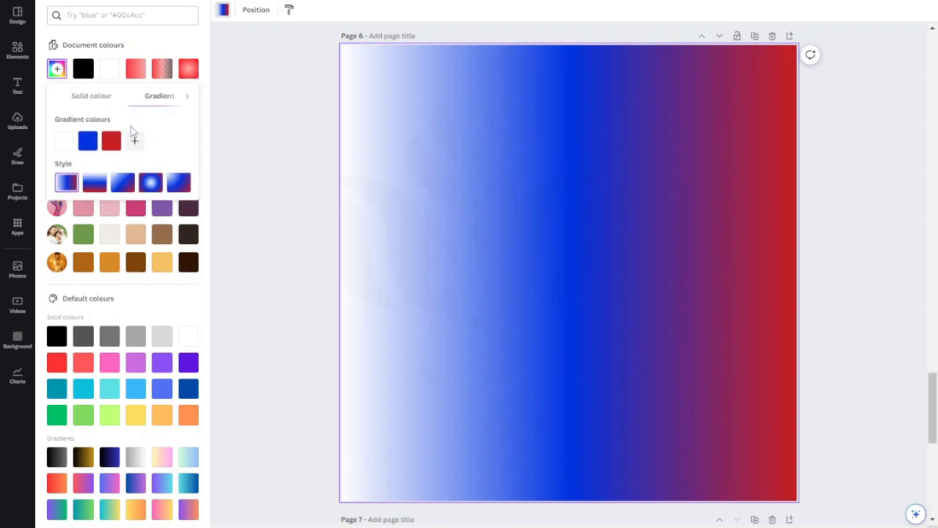
left_click(87, 143)
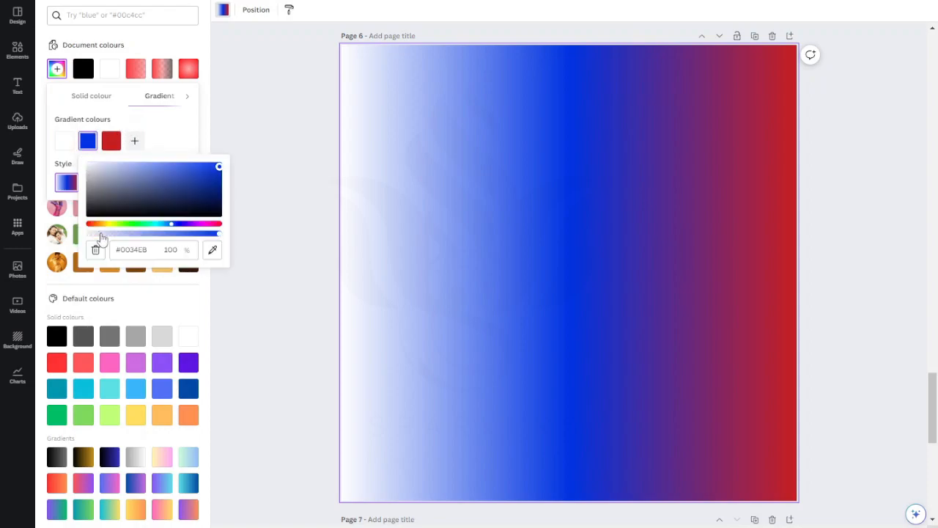
left_click_drag(171, 229, 103, 233)
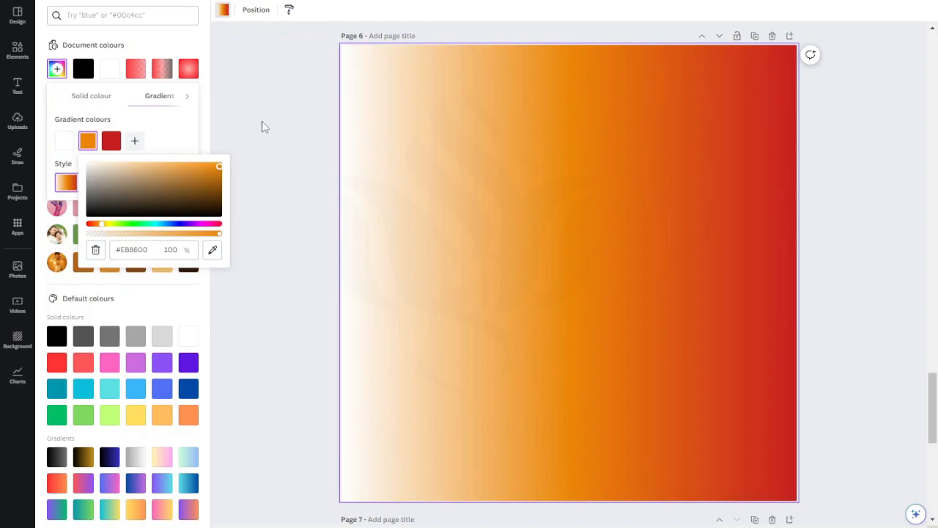
left_click(188, 137)
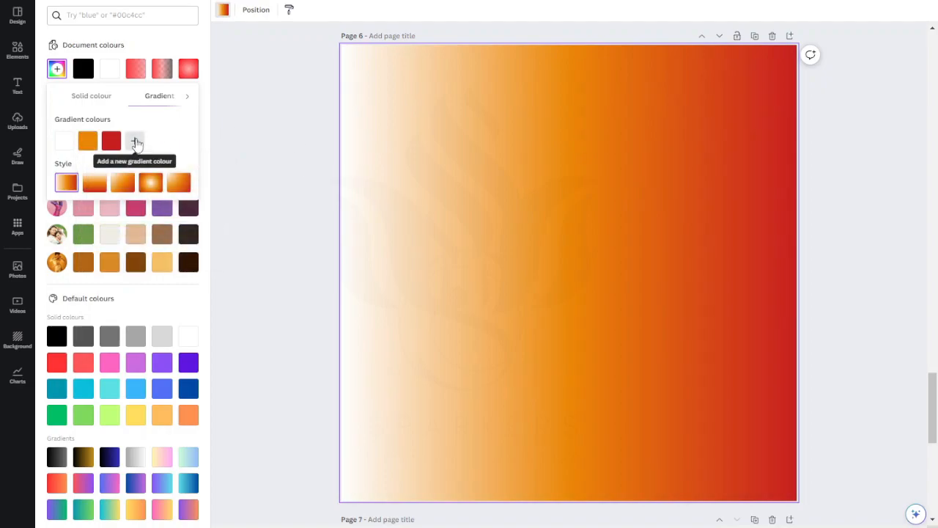
Try the centred circular style on the white, orange and red gradient and apply the corner circular style.
left_click(150, 188)
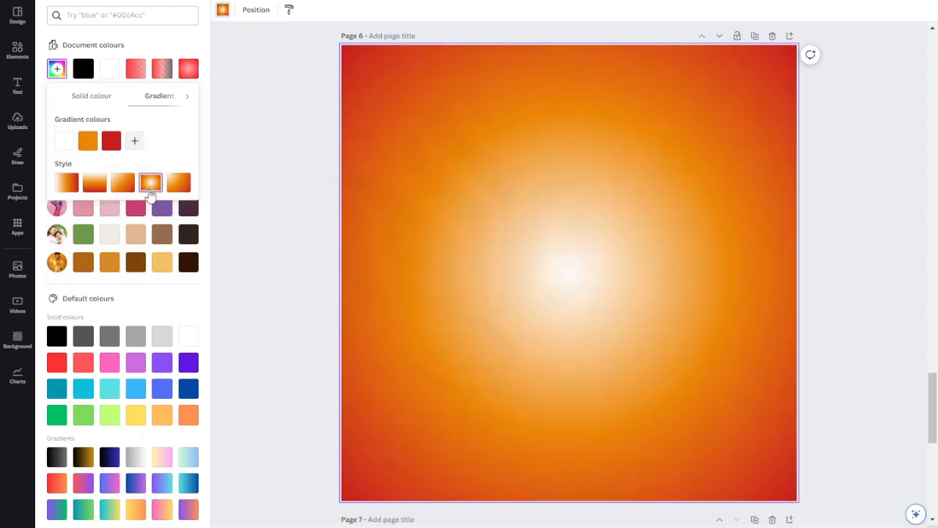
left_click(179, 183)
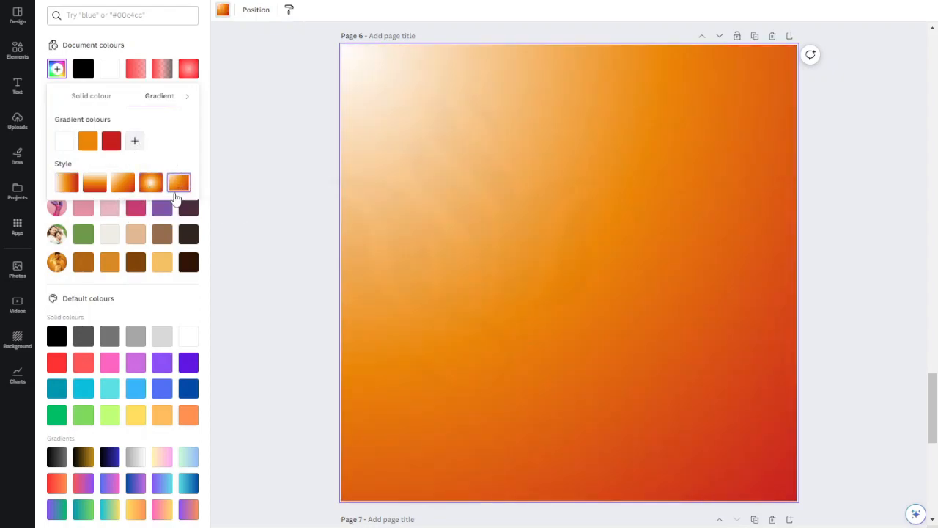
Try the diagonal and vertical linear styles on the white, orange and red gradient of page 6.
left_click(118, 188)
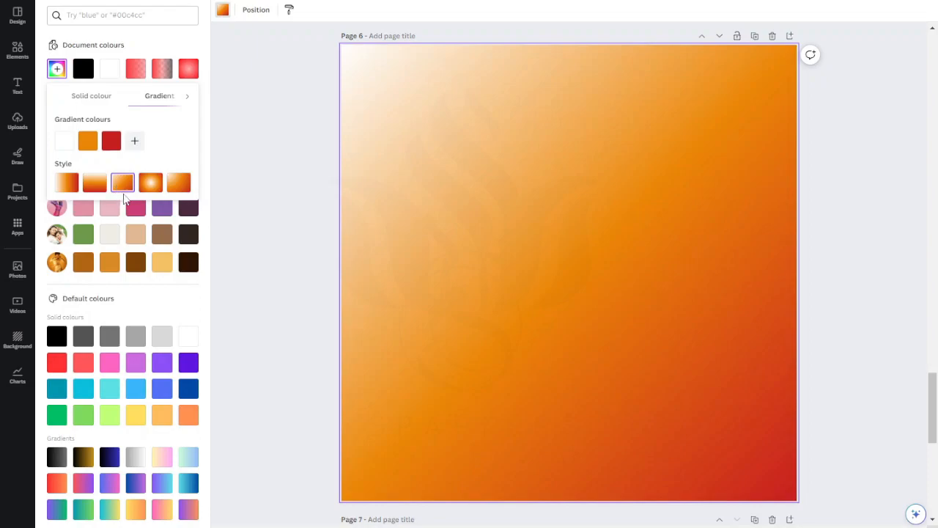
left_click(94, 183)
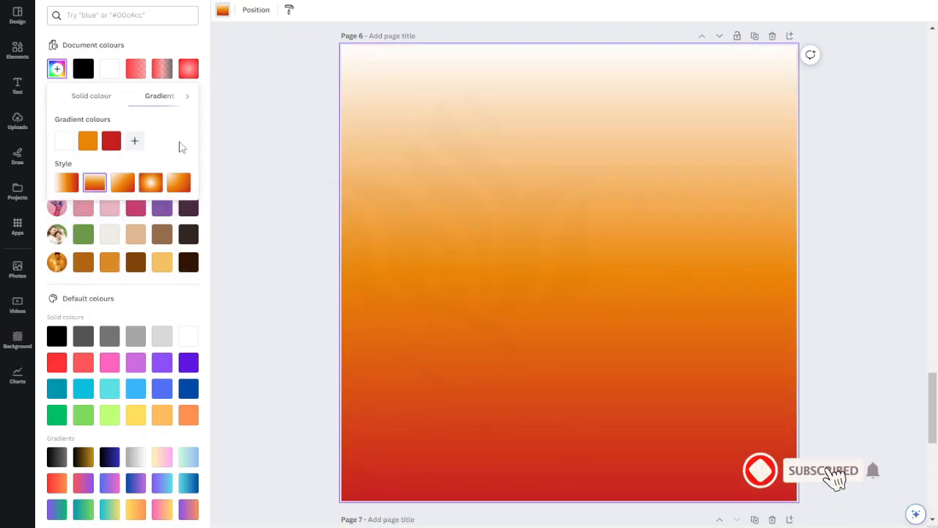
Switch the page background to solid white #FFFFFF and back to the default white-to-grey gradient.
left_click(94, 103)
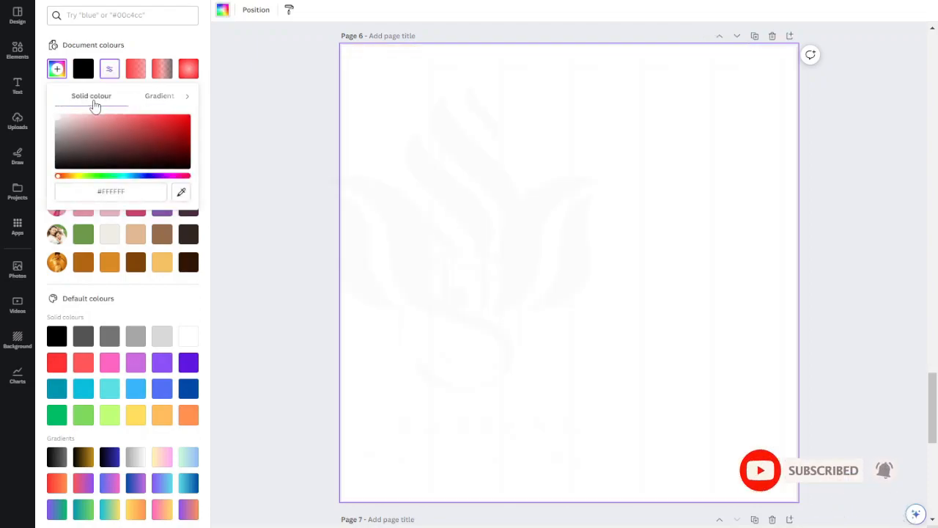
left_click(161, 105)
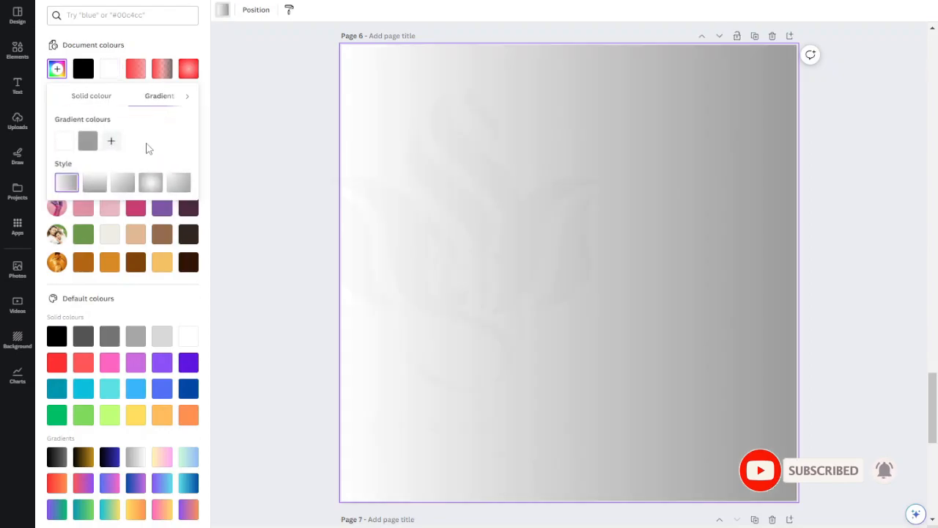
left_click(187, 44)
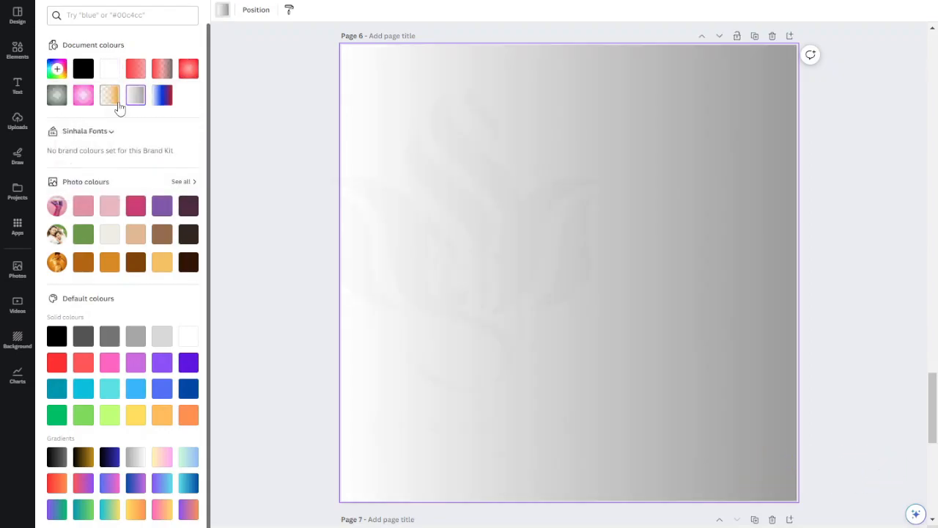
Apply the saved white, blue and red gradient to the page and give it the centred circular style.
left_click(163, 97)
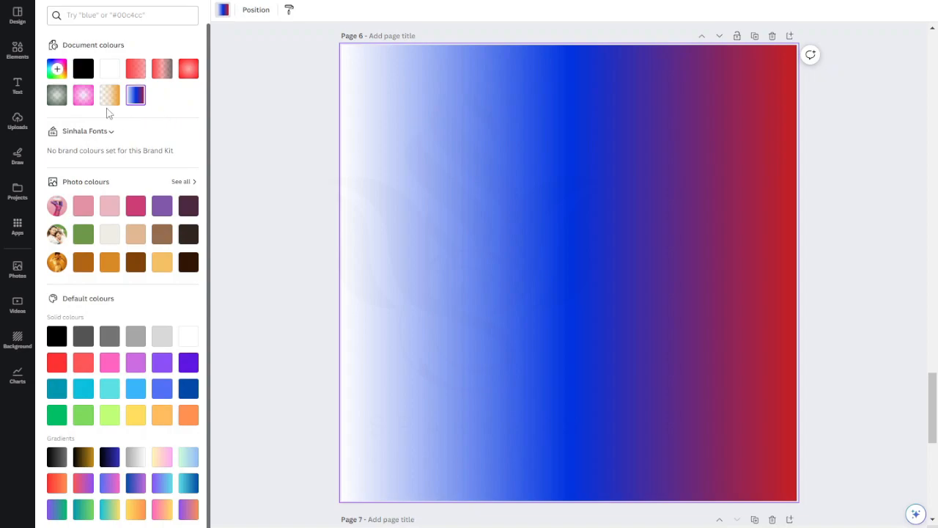
left_click(133, 96)
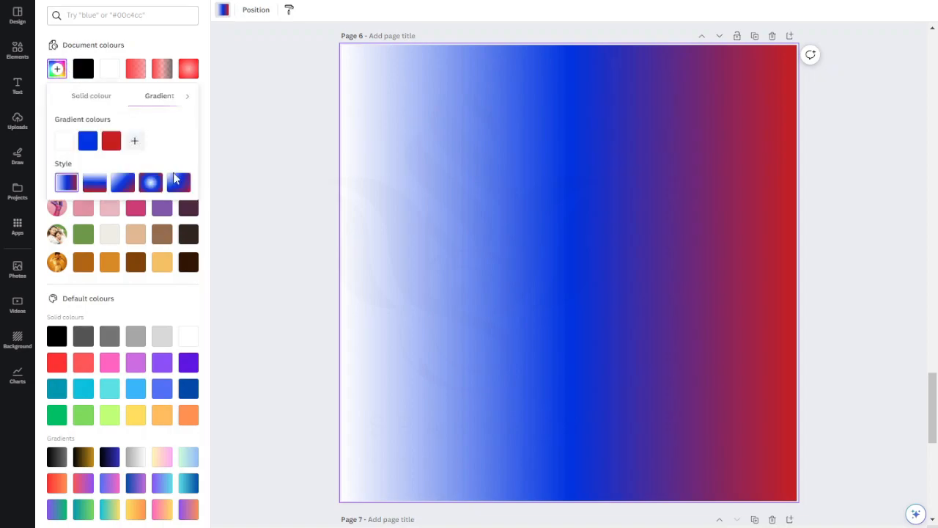
left_click(160, 185)
Set the third gradient colour to bright red #EB0202 and the middle colour to orange #EB7100.
left_click(111, 140)
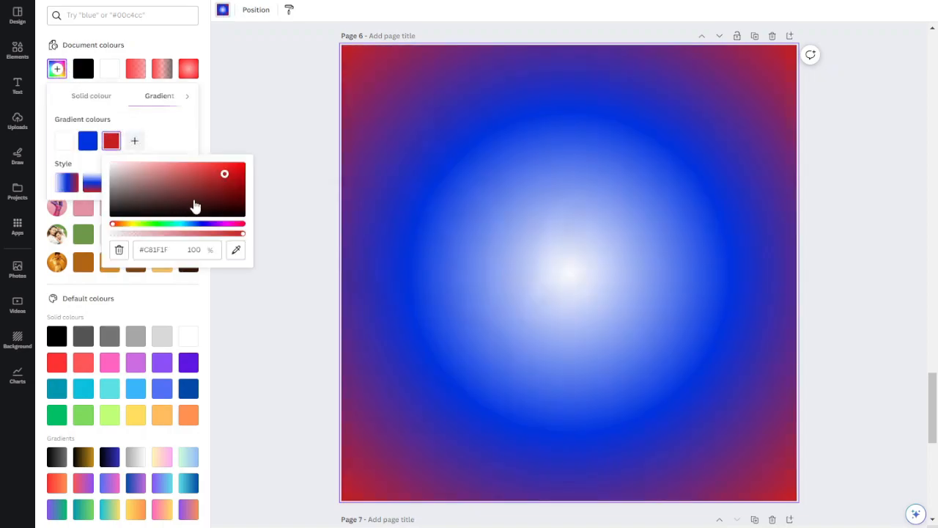
left_click_drag(222, 176, 243, 164)
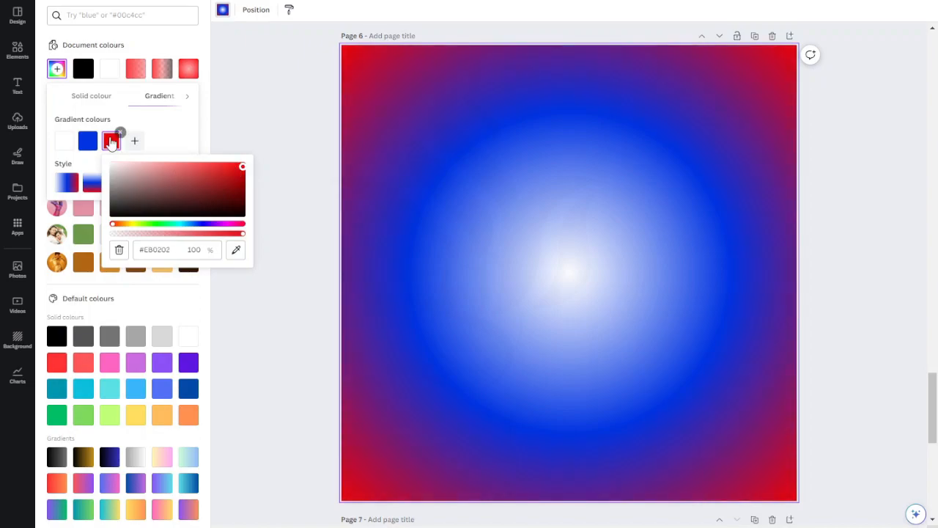
left_click(111, 141)
left_click(87, 141)
left_click_drag(163, 224, 99, 223)
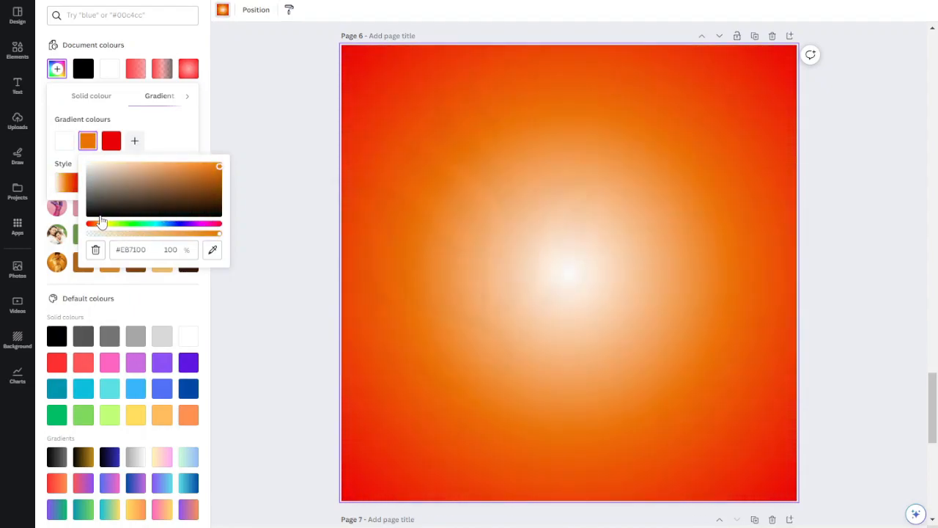
left_click(181, 137)
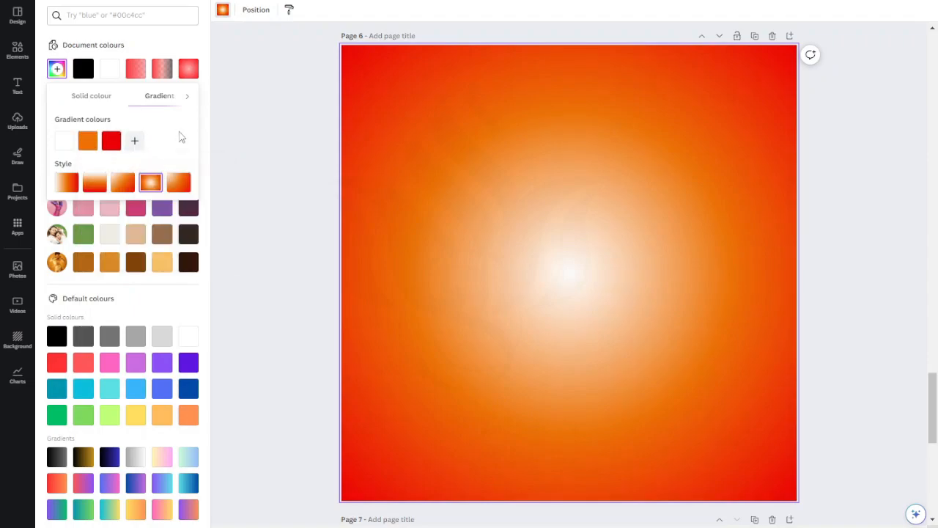
left_click(256, 161)
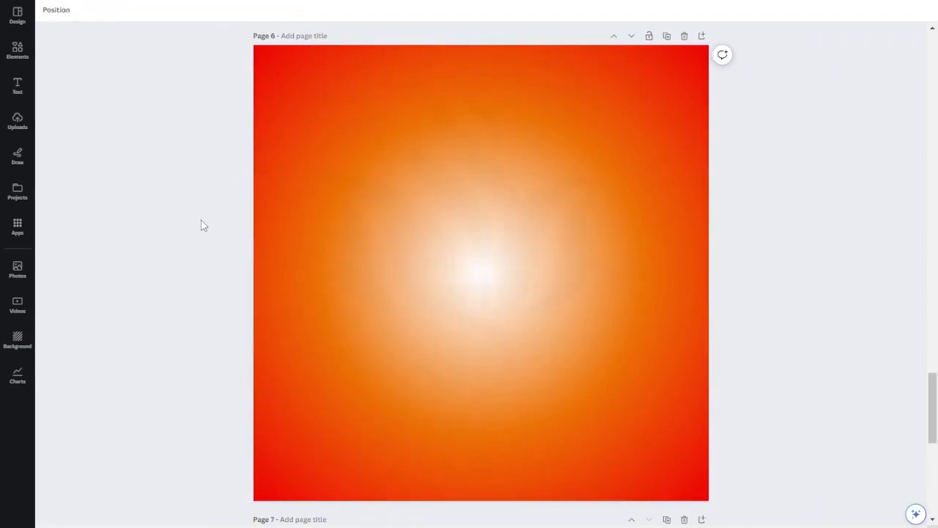
Undo the gradient background changes on page 6 back to the plain white page.
left_click(369, 251)
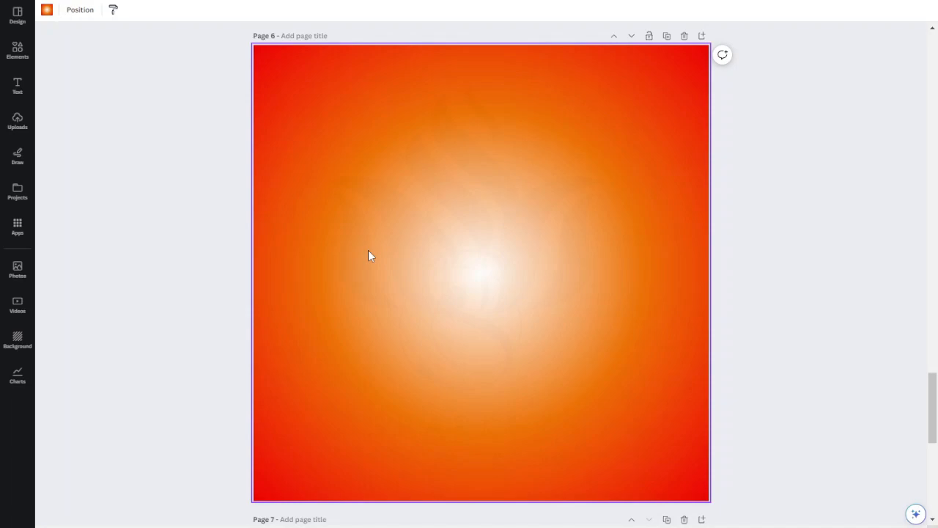
key("ctrl+z")
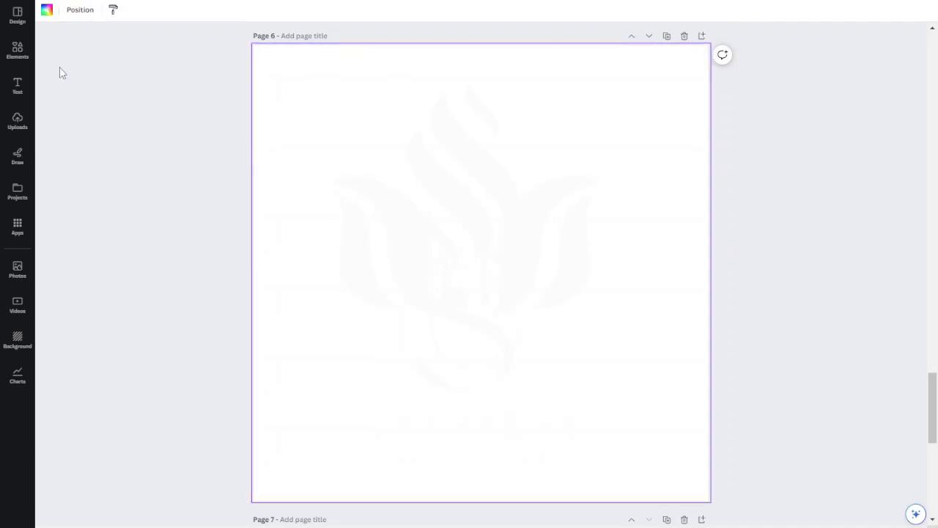
Browse the basic shapes and insert a circle on page 6.
left_click(22, 55)
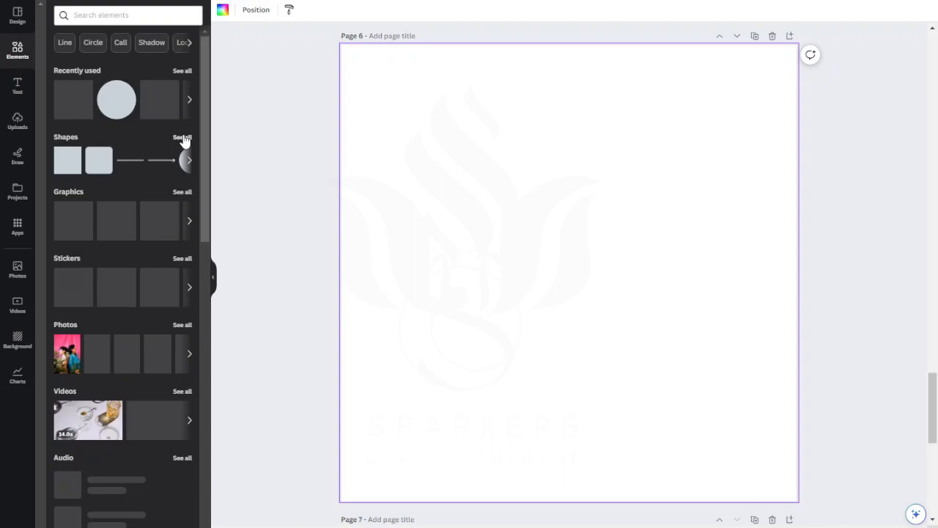
left_click(184, 139)
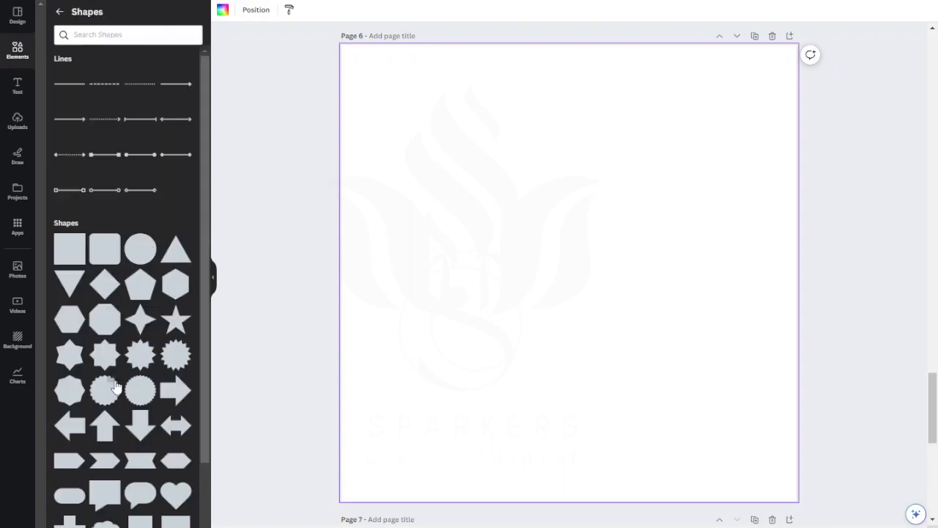
scroll(108, 427, "down", 2)
scroll(108, 428, "up", 2)
scroll(107, 428, "down", 2)
scroll(108, 427, "up", 2)
left_click(137, 253)
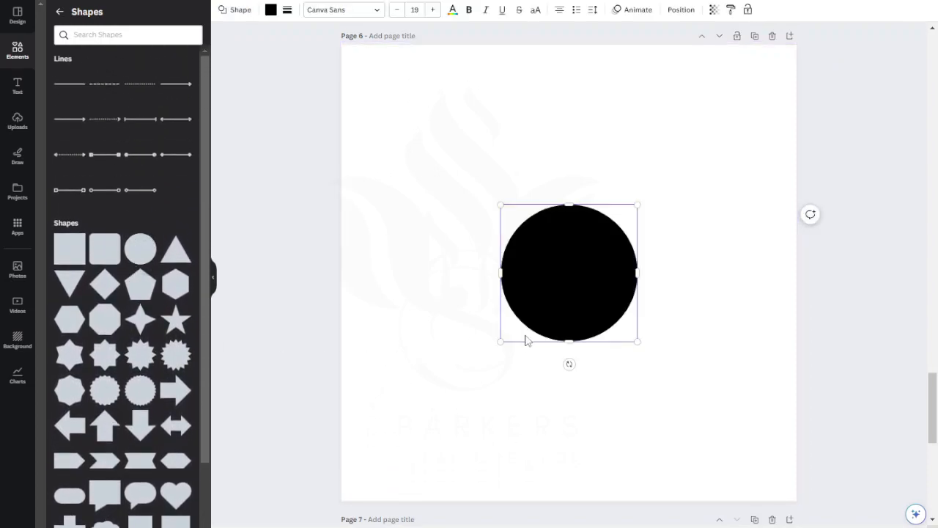
left_click(244, 257)
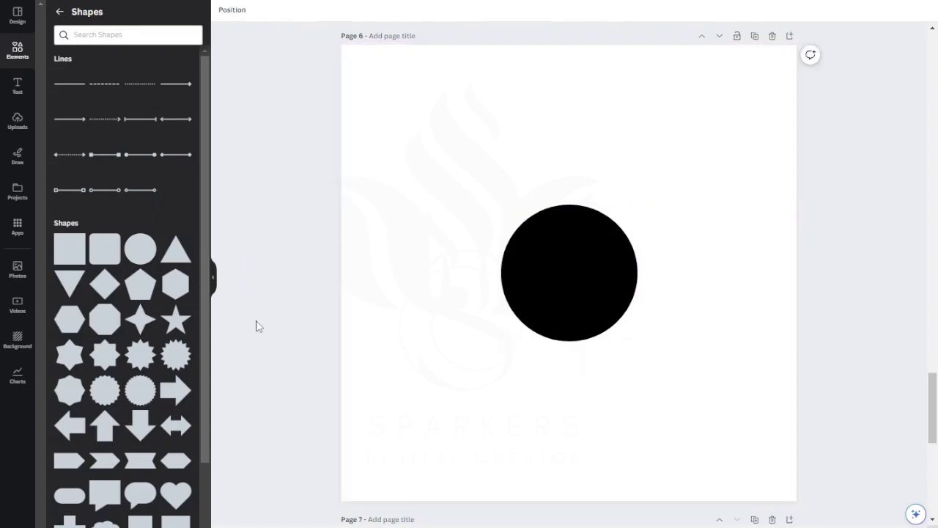
Enlarge the circle until it nearly fills page 6 and centre it horizontally.
left_click(213, 277)
left_click(440, 315)
left_click_drag(412, 341, 351, 400)
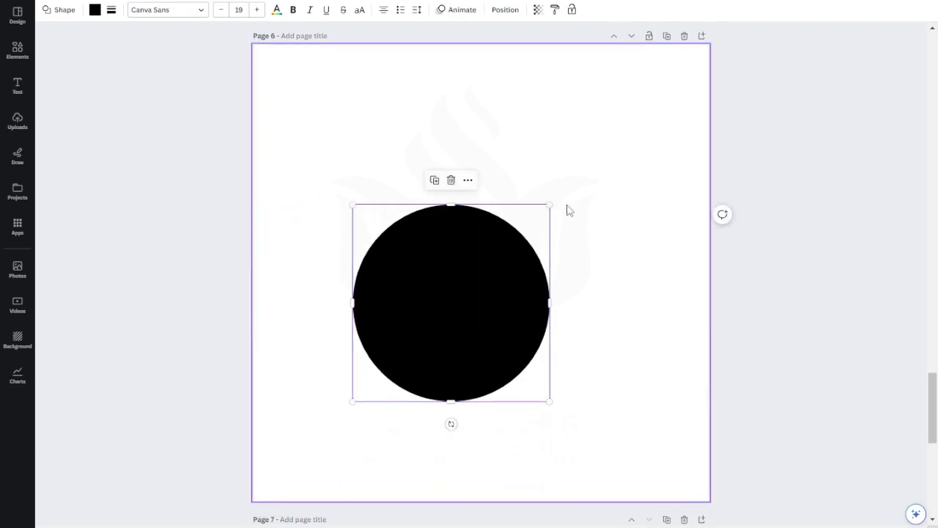
left_click_drag(551, 205, 692, 59)
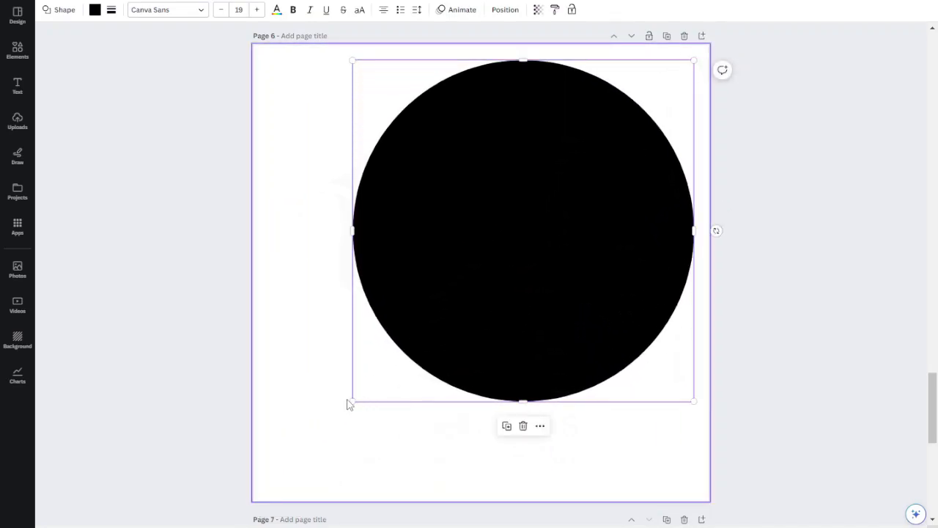
left_click_drag(352, 403, 294, 459)
mouse_move(475, 340)
left_mouse_down()
mouse_move(461, 342)
mouse_move(461, 329)
left_mouse_up()
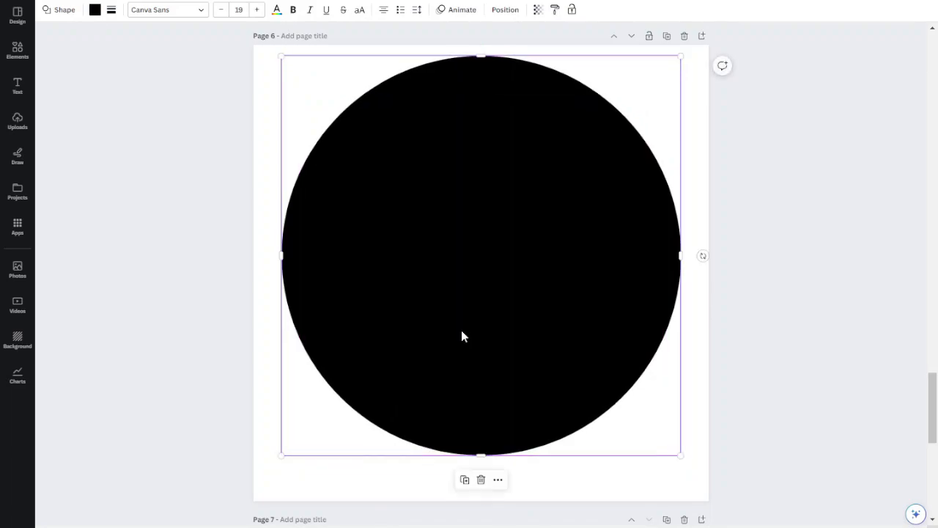
left_click(236, 274)
Try several default gradients as the circle's fill, including black-to-grey, black-to-gold, grey-to-white and blue-to-pink.
left_click(315, 264)
left_click(94, 10)
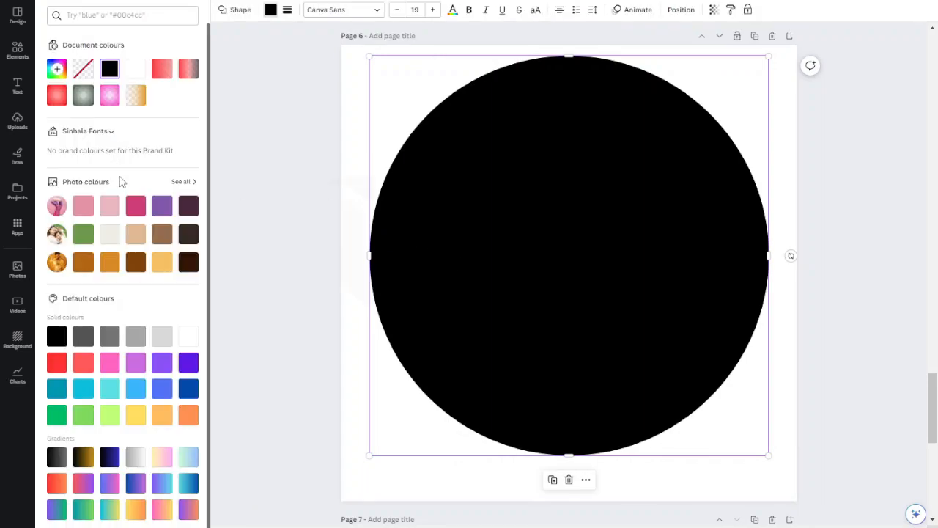
scroll(162, 447, "down", 1)
left_click(57, 455)
left_click(83, 456)
left_click(135, 455)
left_click(136, 506)
left_click(131, 481)
left_click(109, 481)
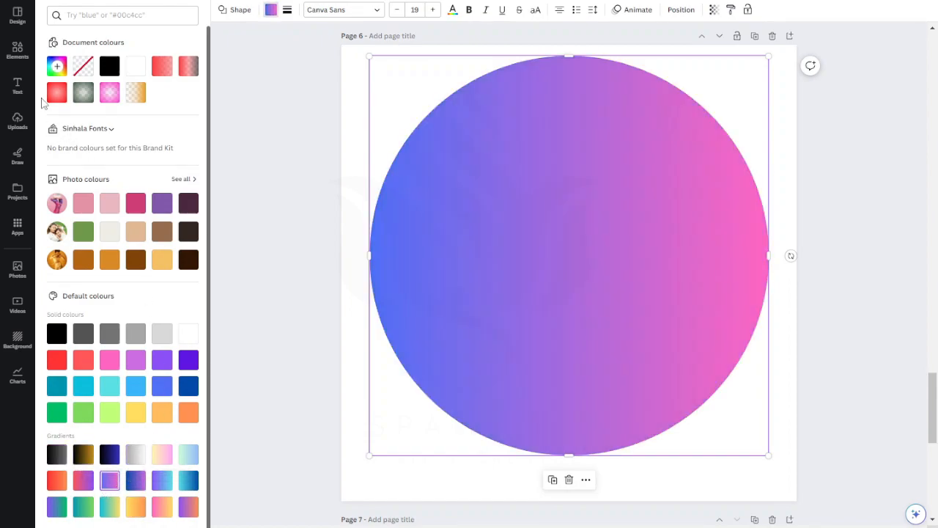
Try the saved orange, green-grey and red gradients and no fill on the circle, and apply the saved pink circular gradient.
left_click(136, 94)
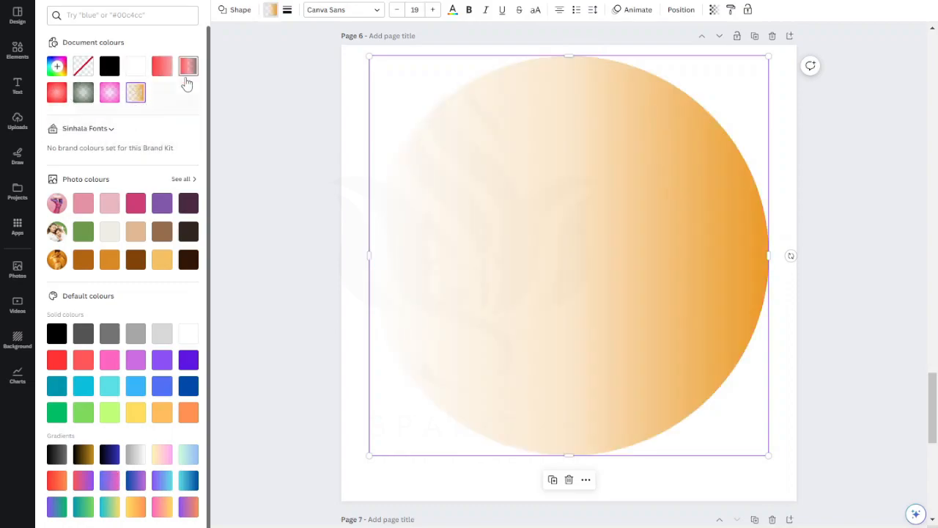
left_click(110, 94)
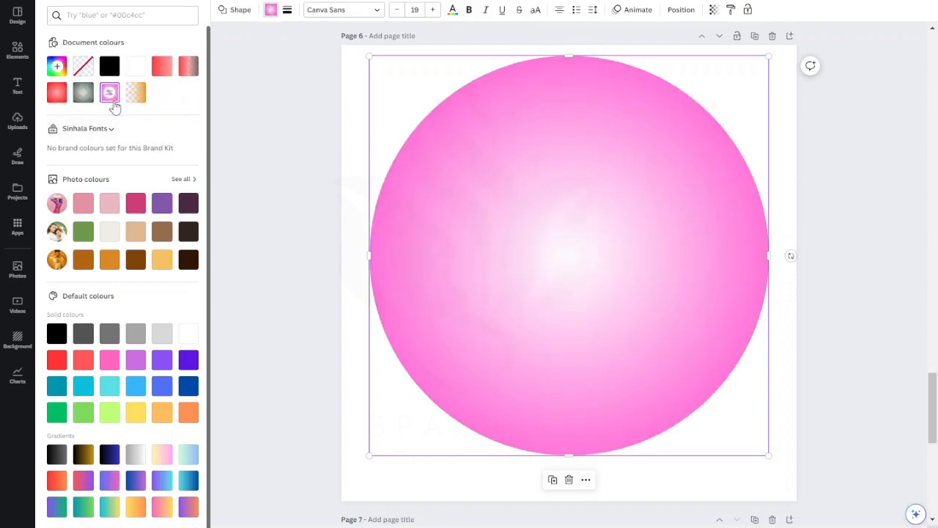
left_click(82, 92)
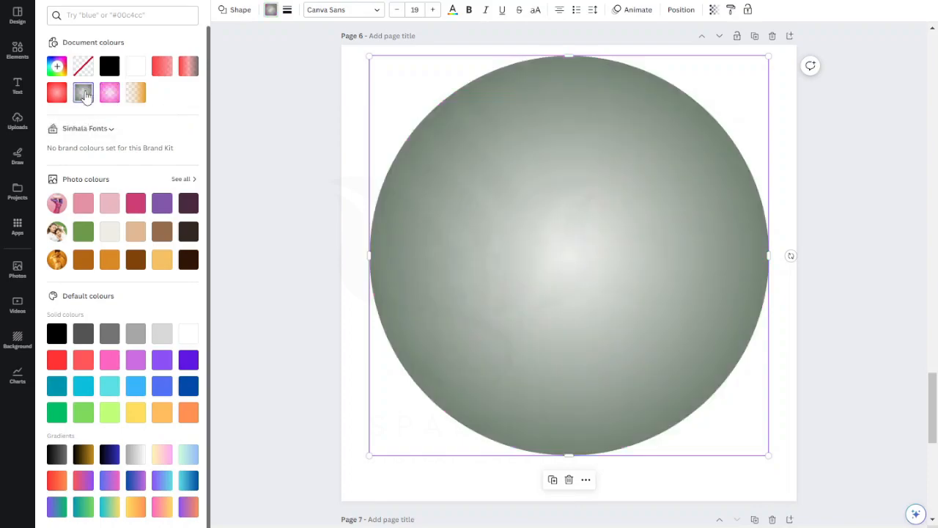
left_click(165, 68)
left_click(135, 93)
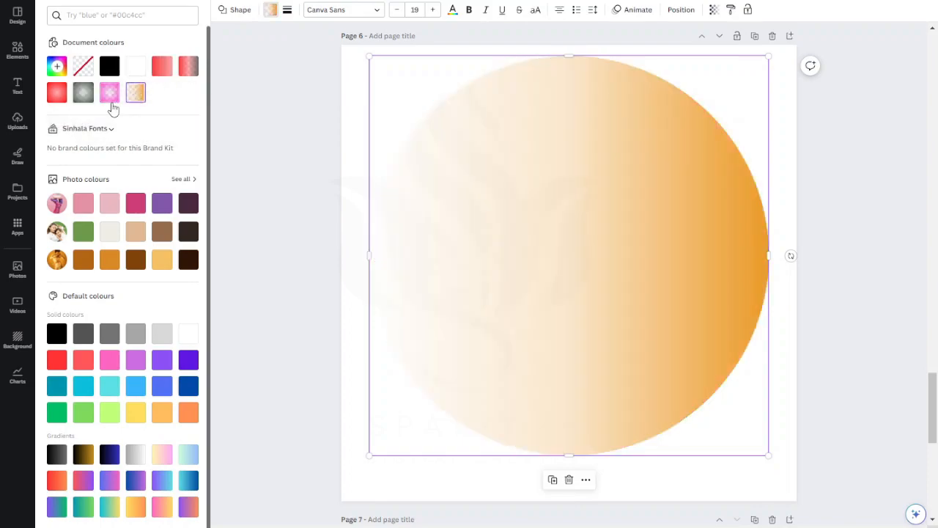
left_click(110, 93)
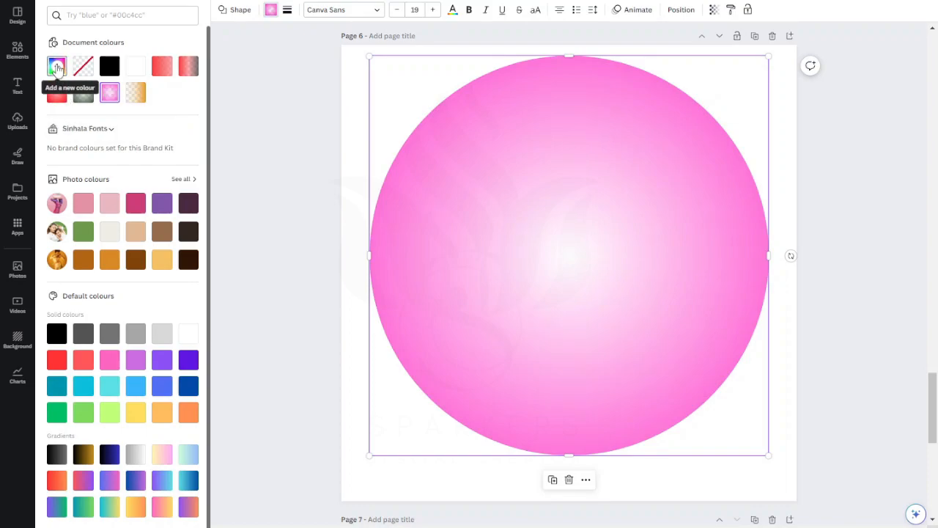
left_click(82, 68)
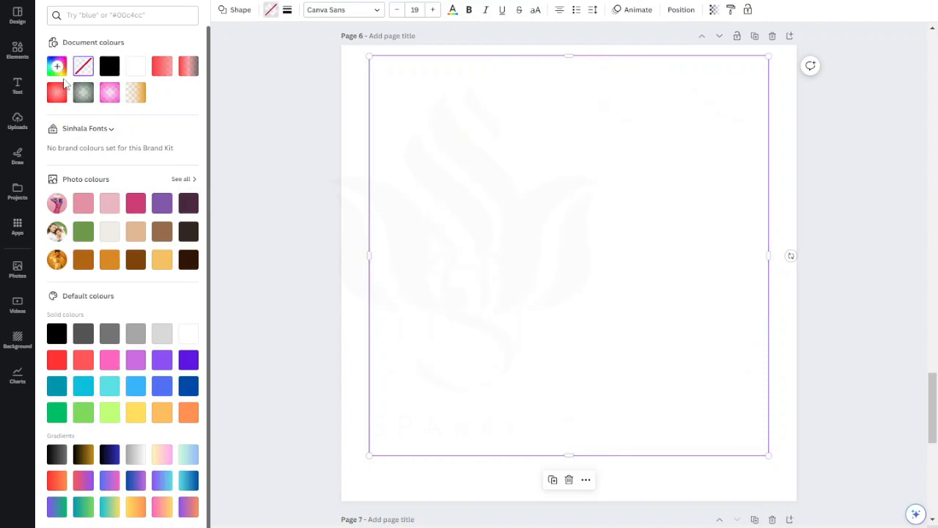
left_click(62, 93)
left_click(135, 93)
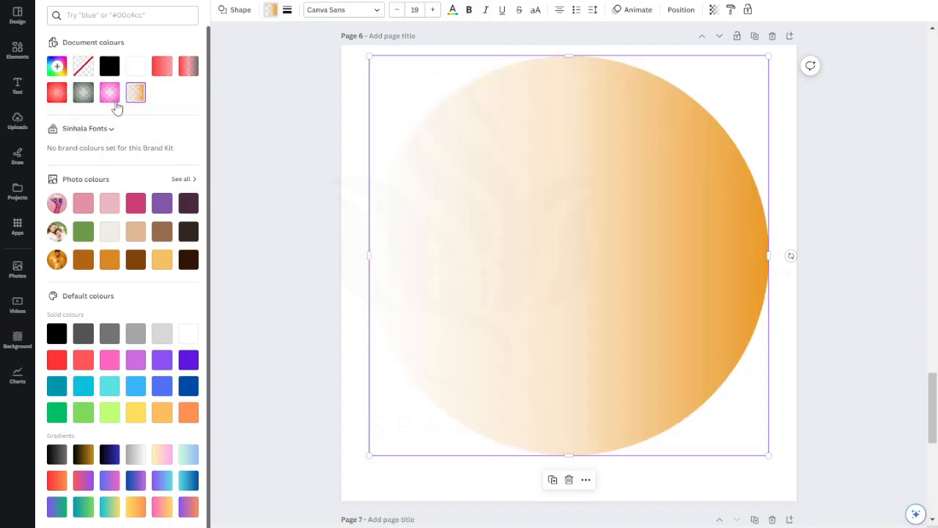
left_click(112, 98)
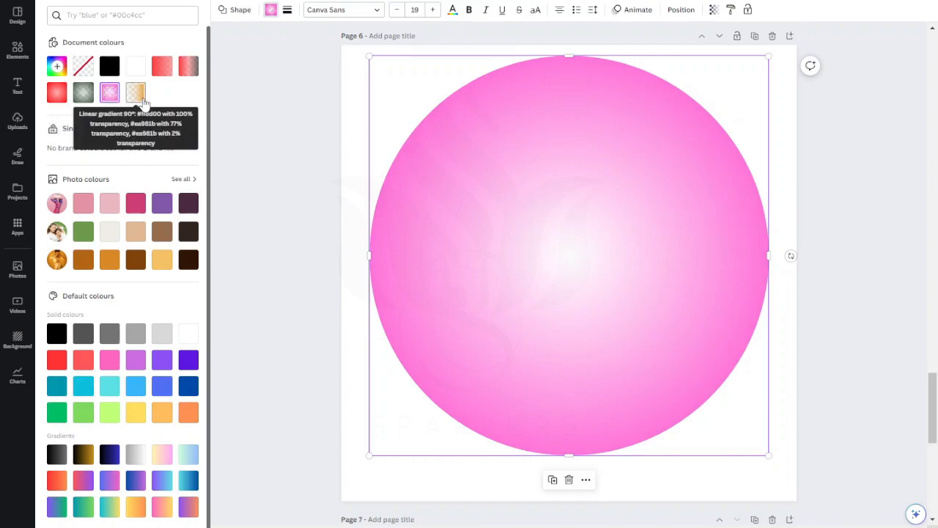
Edit the circle's pink gradient and add black #000000 as its third colour.
left_click(111, 94)
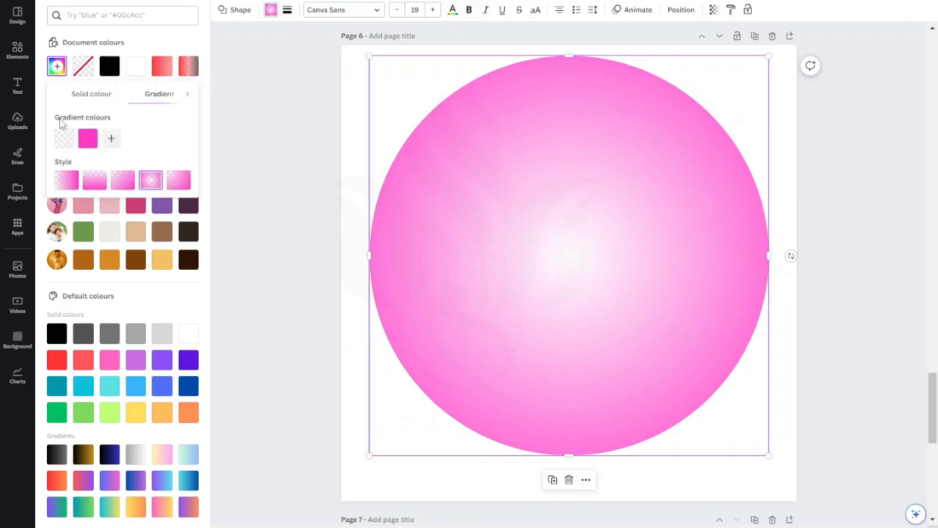
left_click(111, 139)
left_click_drag(222, 163, 277, 228)
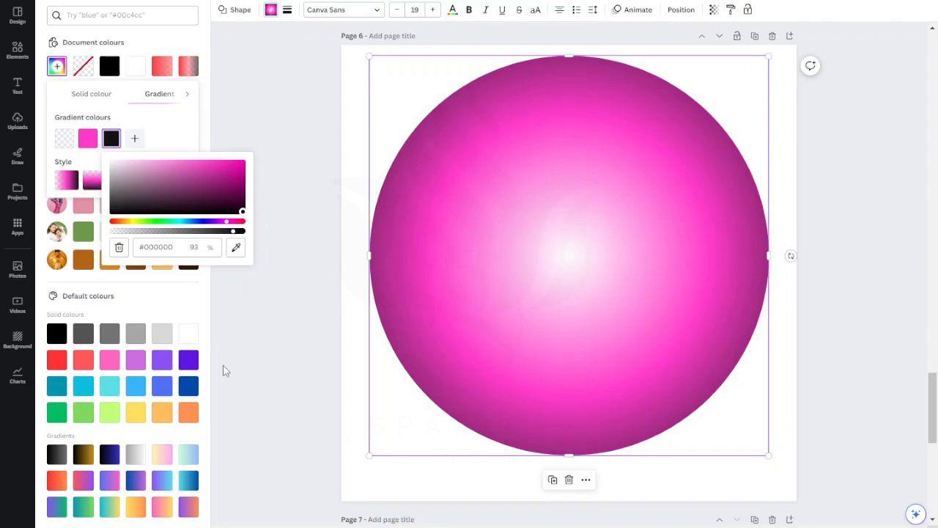
left_click(163, 128)
Try the diagonal style on the circle's pink and black gradient and apply the vertical linear style.
left_click(121, 182)
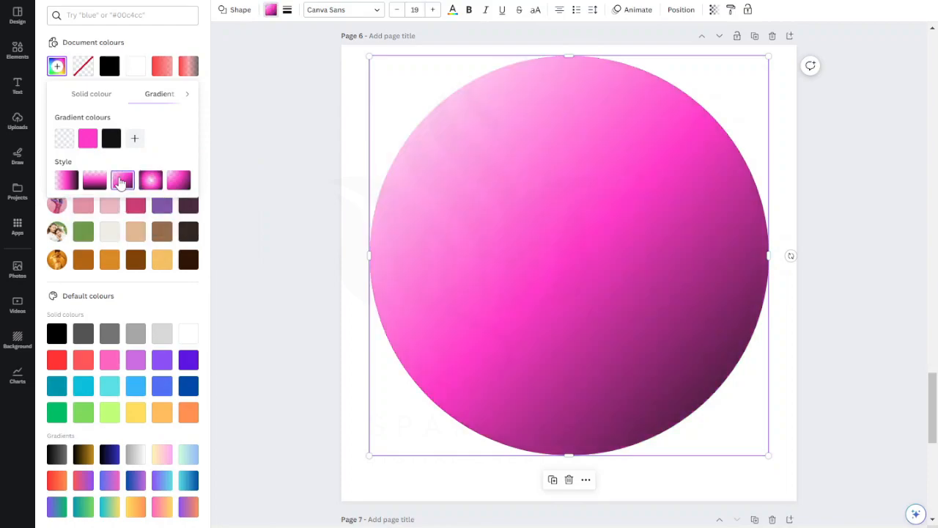
left_click(97, 182)
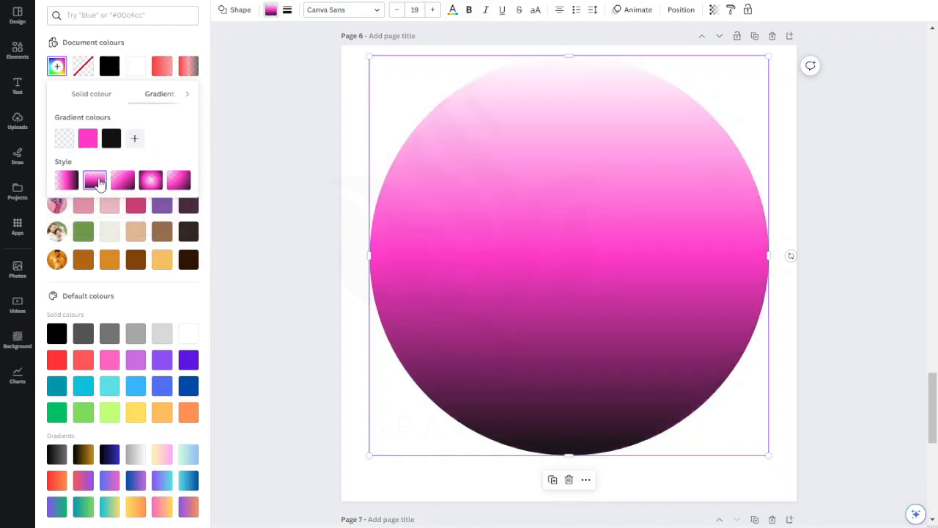
Try the horizontal linear and corner radial styles on the circle's pink and black gradient and apply the centred radial style.
left_click(66, 180)
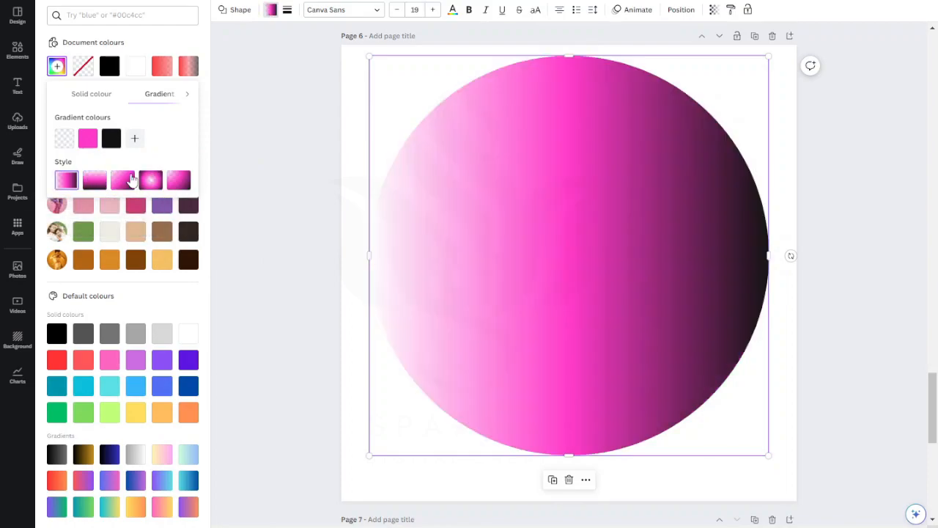
left_click(180, 180)
left_click(151, 182)
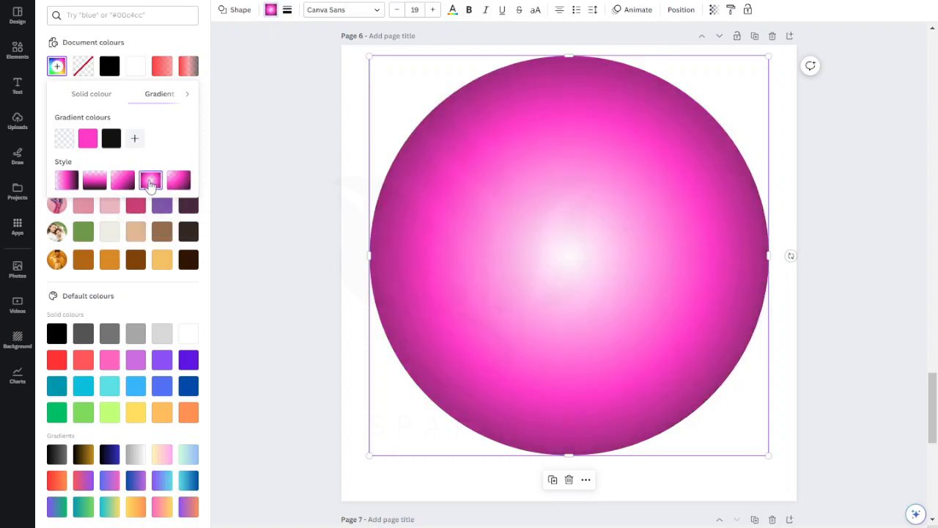
Try reordering the circle's gradient colours, putting black first, and restore the order transparent, pink, black.
left_click_drag(110, 138, 90, 146)
mouse_move(61, 154)
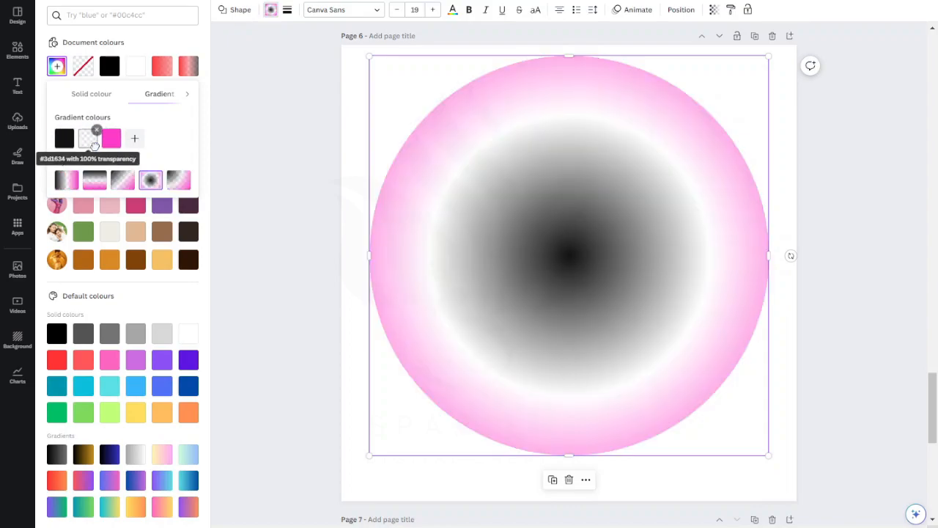
left_click_drag(111, 140, 59, 139)
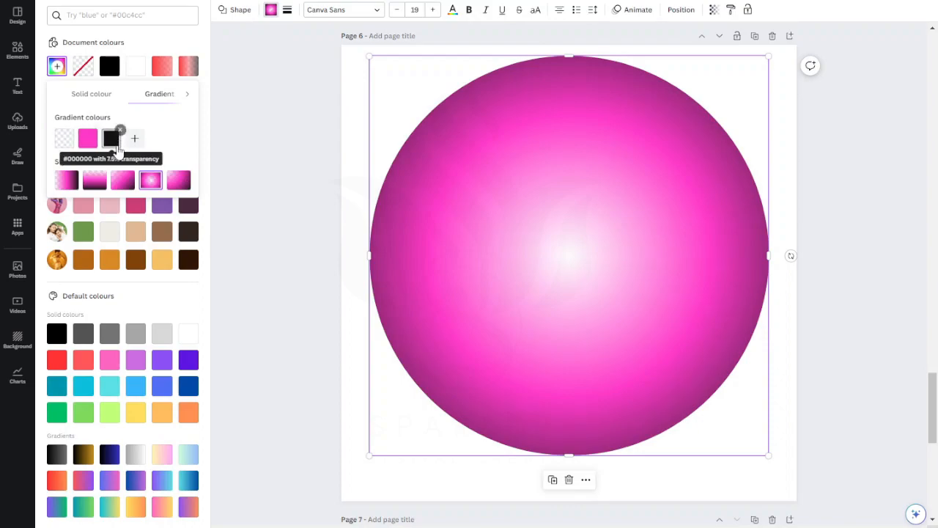
left_click(351, 167)
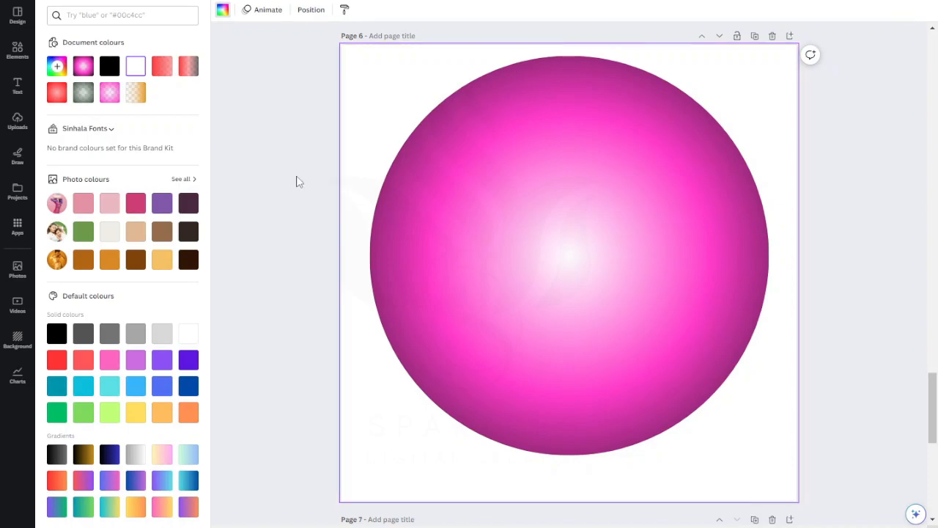
Try changing the gradient circle into a square, rounded square, diamond, hexagons, pentagon and triangles.
left_click(440, 207)
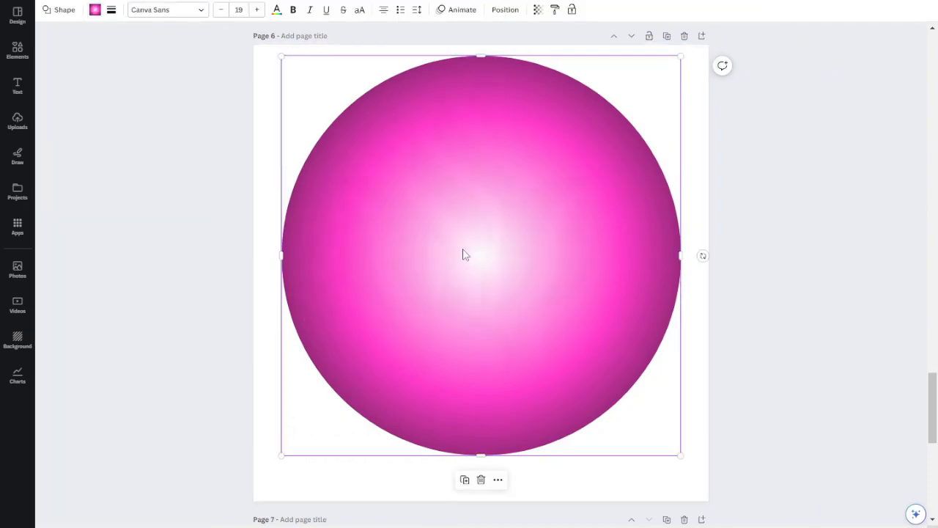
left_click(50, 15)
left_click(67, 50)
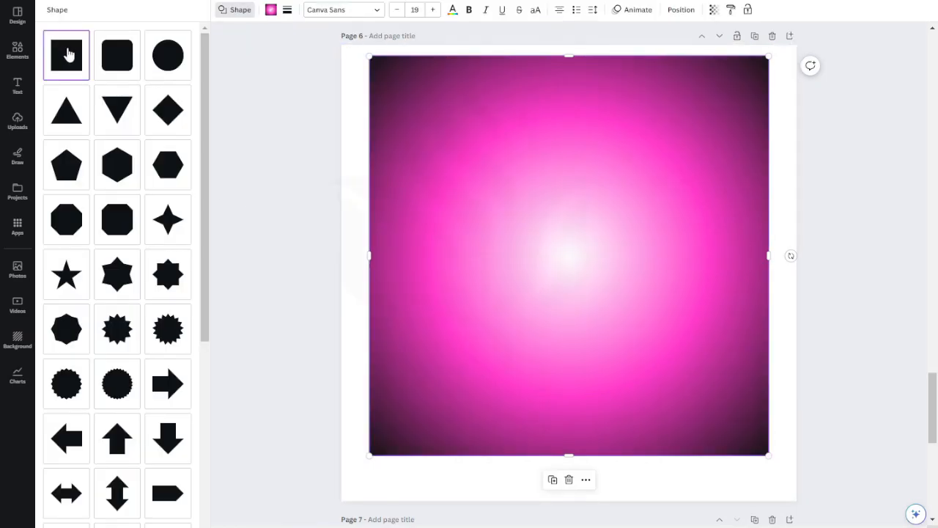
left_click(108, 57)
left_click(118, 117)
left_click(170, 121)
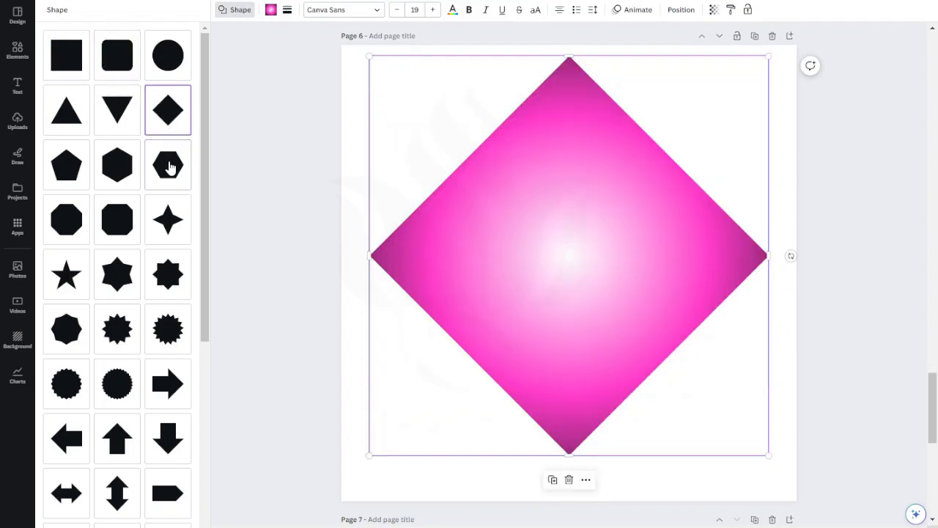
left_click(170, 168)
left_click(117, 168)
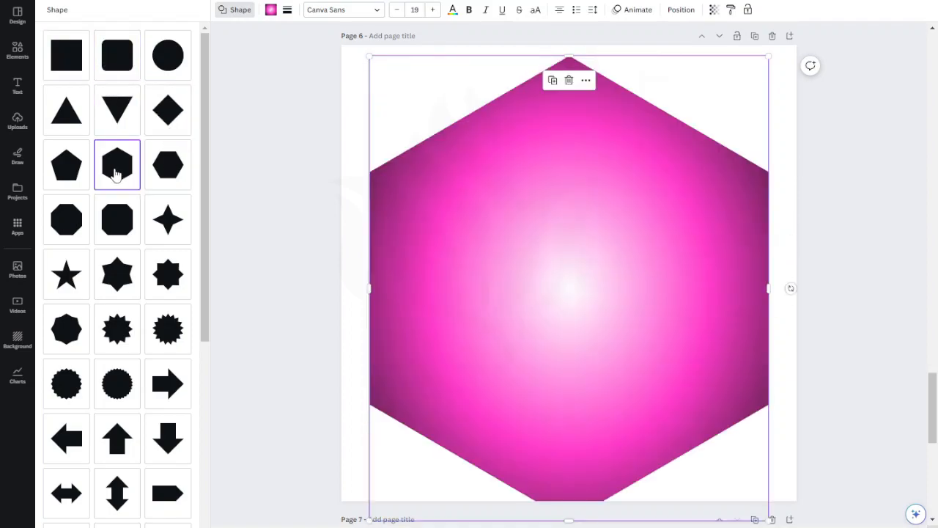
left_click(68, 176)
left_click(72, 123)
left_click(121, 120)
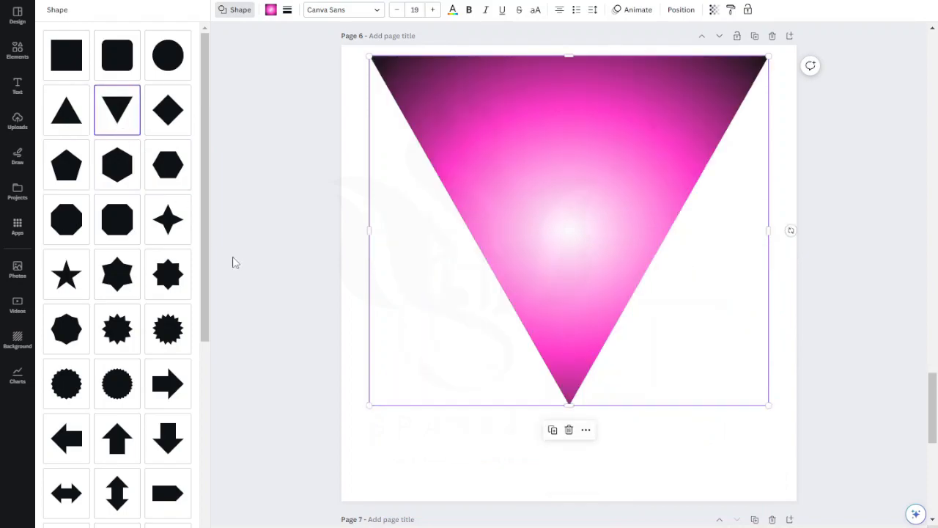
Try star, starburst, badge and right-arrow shapes on the gradient shape and change it back to a circle.
left_click(117, 278)
left_click(166, 288)
left_click(178, 339)
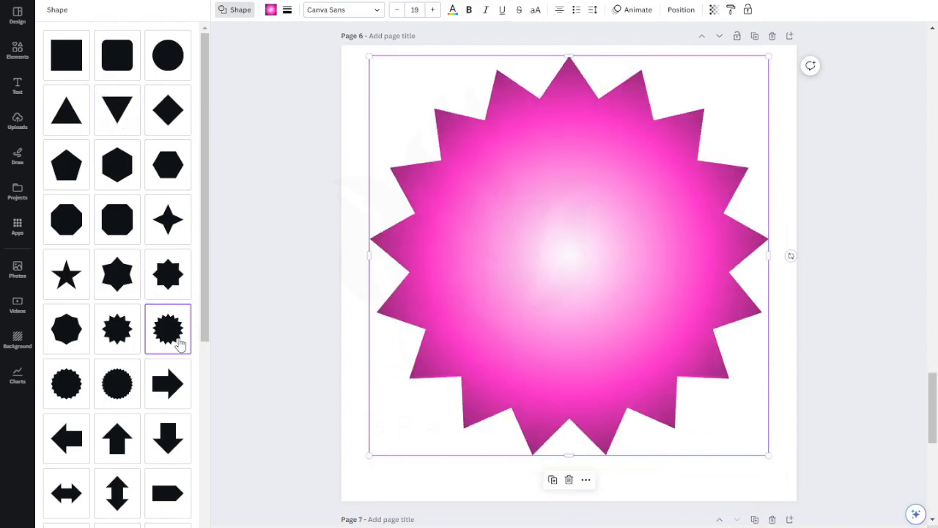
left_click(118, 339)
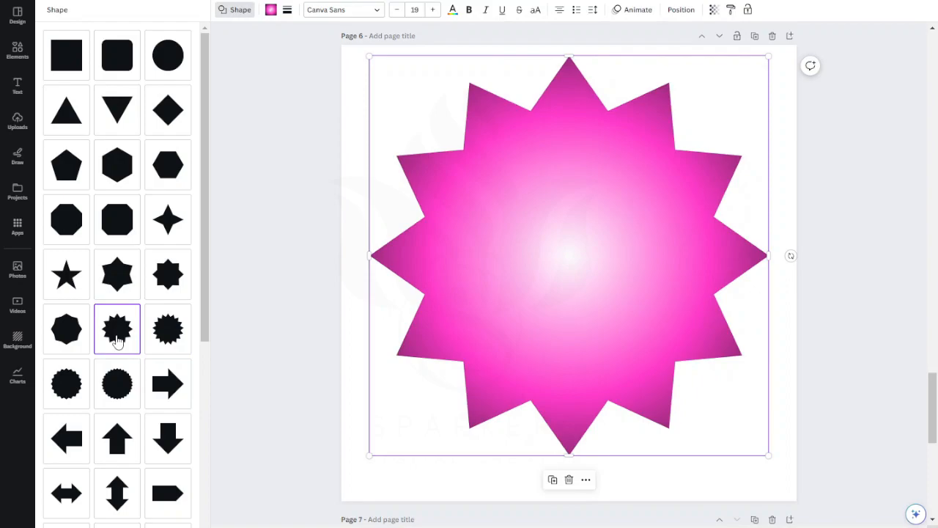
left_click(117, 384)
left_click(168, 384)
left_click(168, 55)
Delete the gradient circle from page 6.
left_click(287, 256)
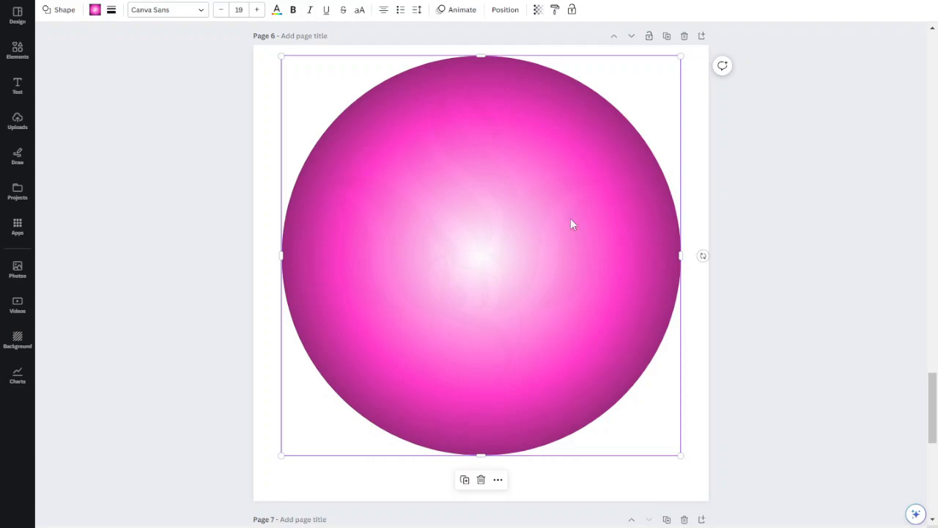
left_click(481, 479)
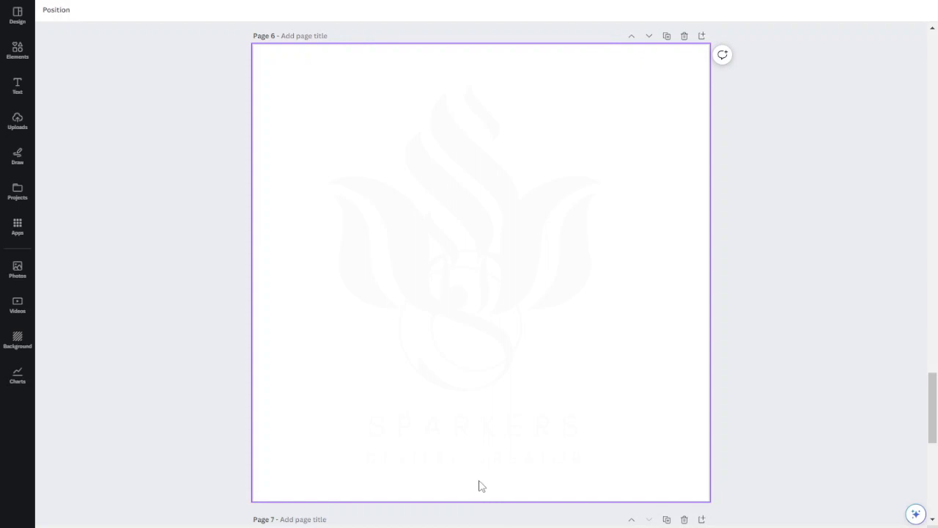
left_click(436, 244)
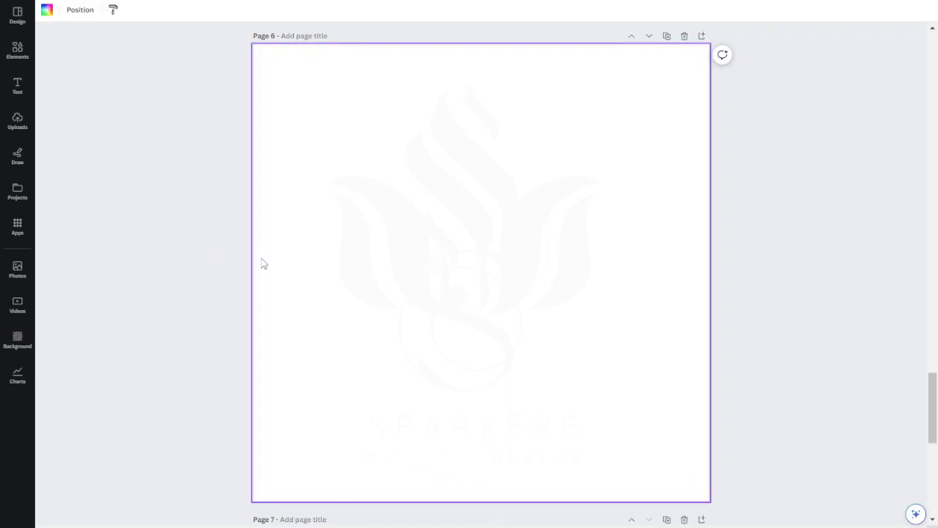
Add the recently used orange dancer photo to page 6 and set it as the page background.
left_click(22, 55)
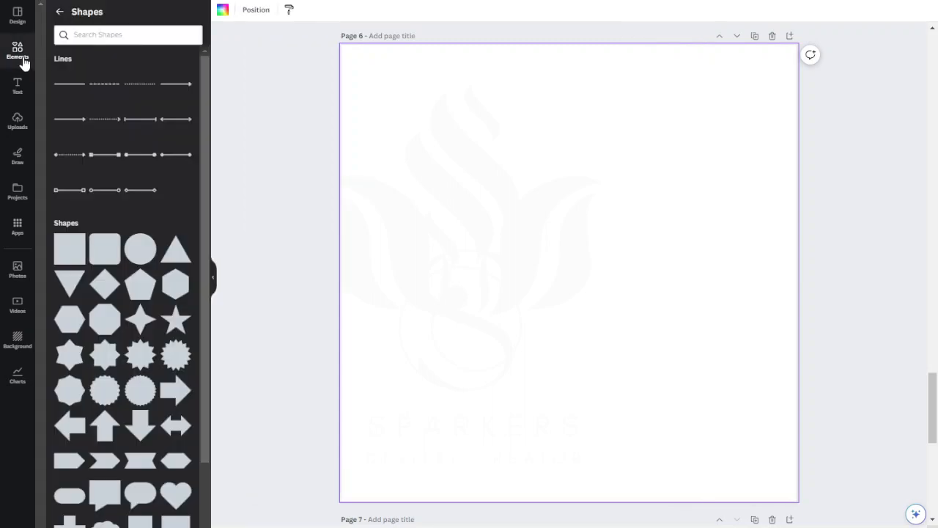
left_click(22, 57)
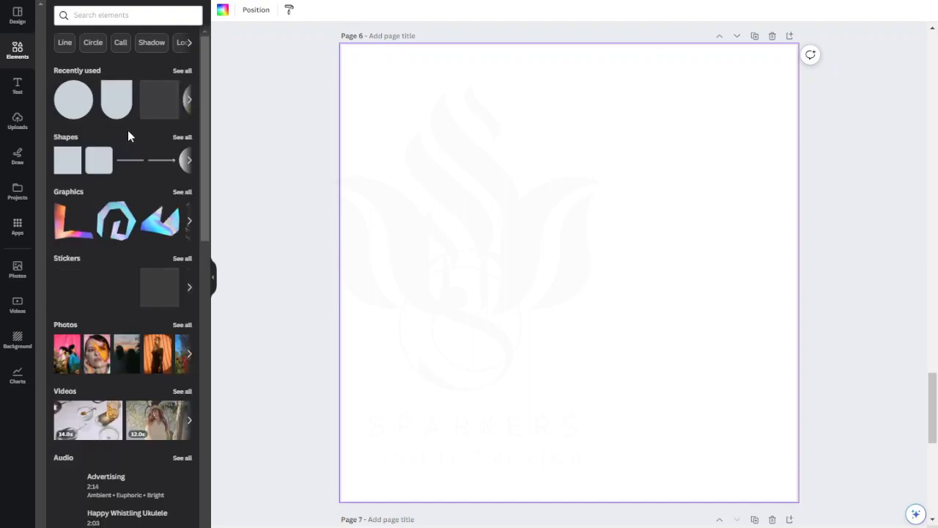
left_click(183, 71)
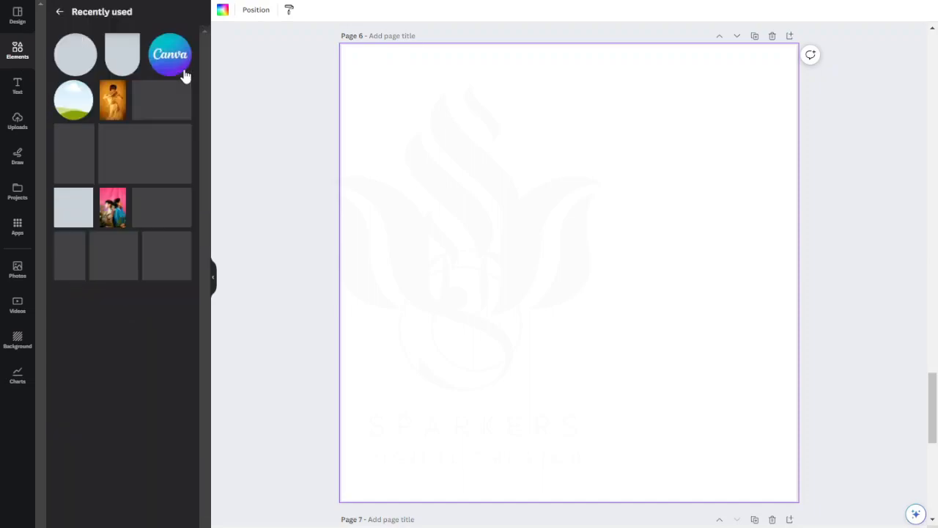
left_click(119, 109)
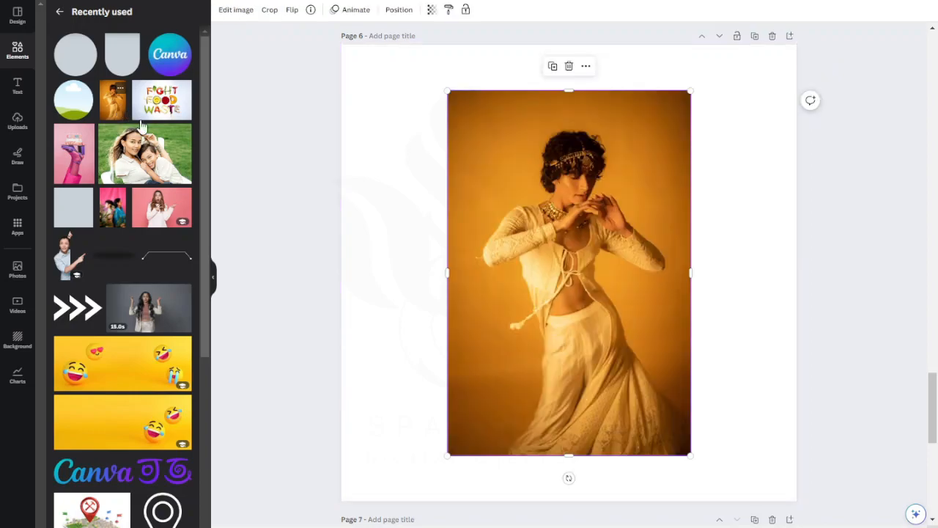
left_click(215, 280)
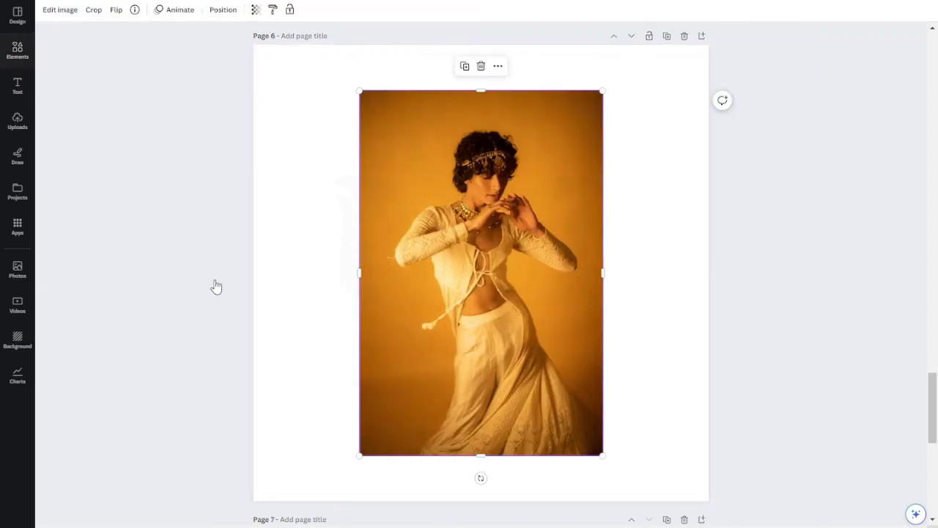
right_click(454, 223)
left_click(513, 450)
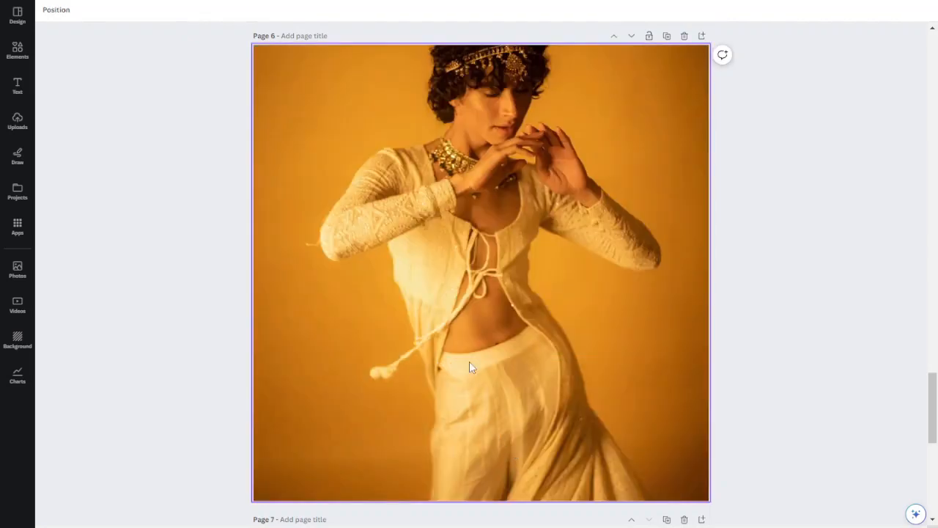
Reposition the background photo downwards within its crop so the dancer's whole head shows on page 6.
double_click(441, 188)
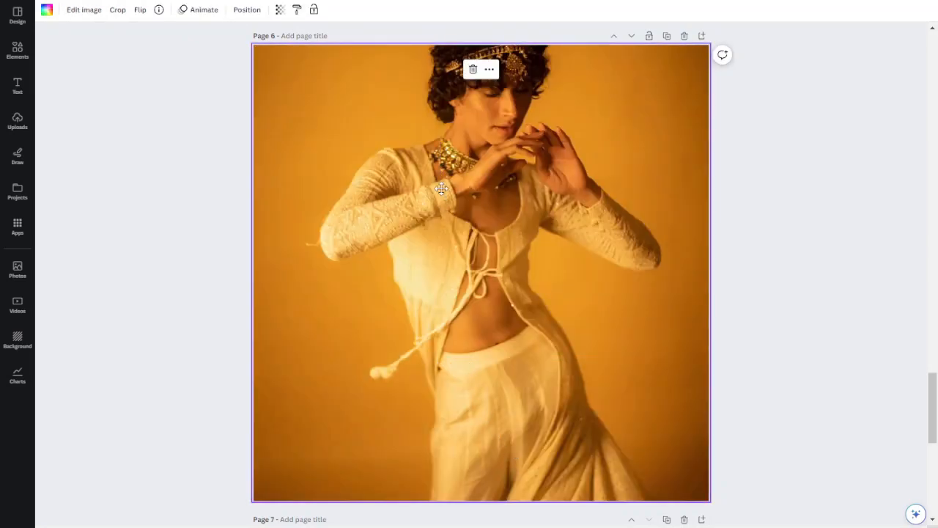
left_click_drag(451, 202, 440, 244)
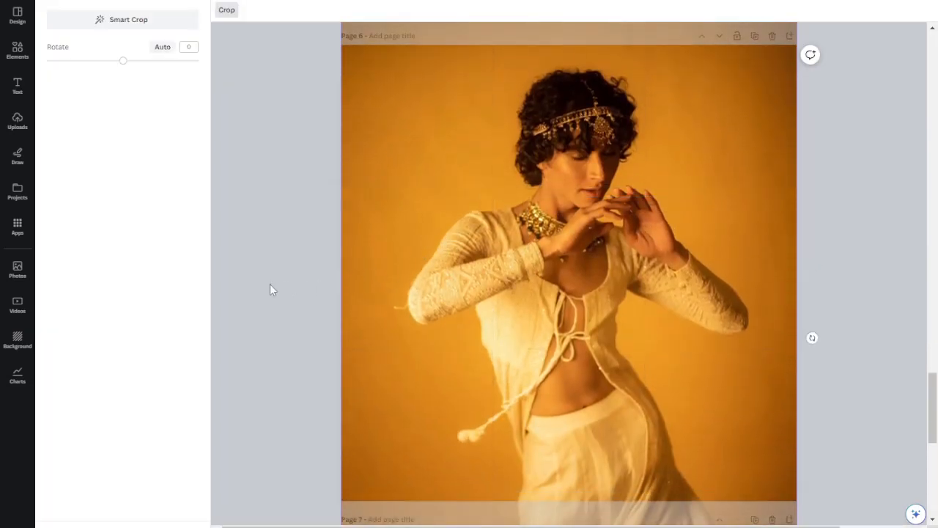
left_click(270, 287)
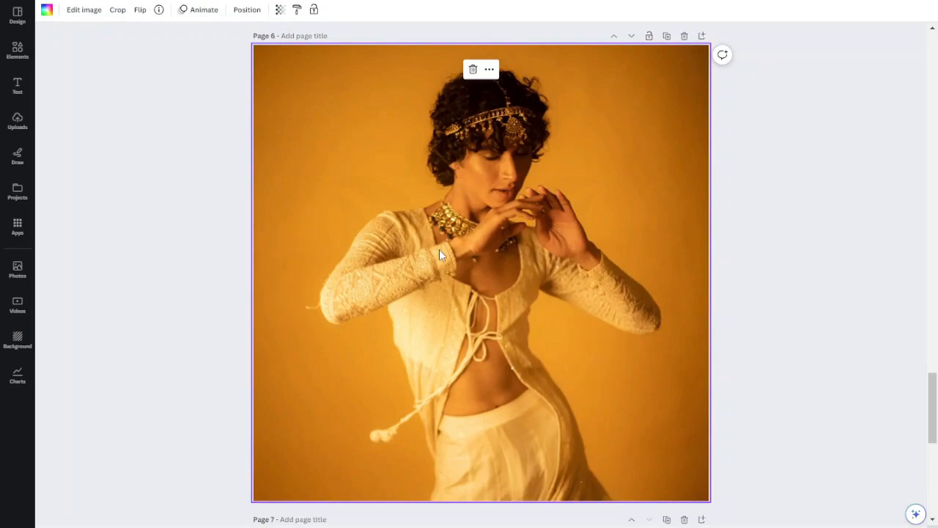
left_click(235, 222)
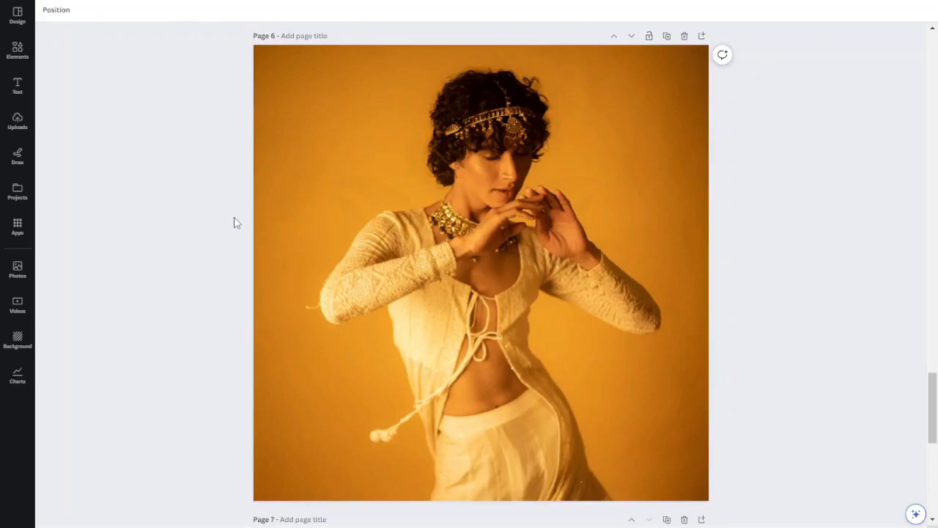
left_click(414, 231)
left_click(77, 174)
Add a circular frame over the background photo on page 6.
left_click(16, 57)
left_click(59, 11)
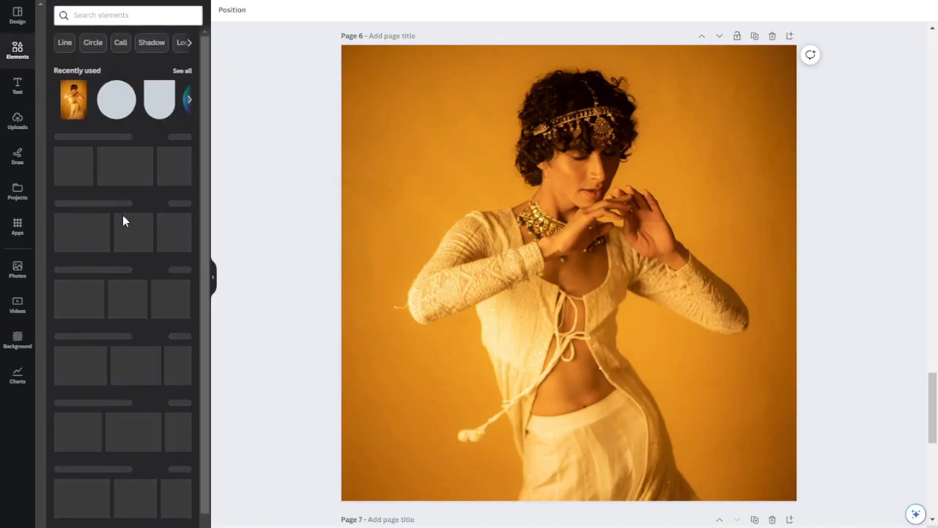
scroll(142, 447, "down", 3)
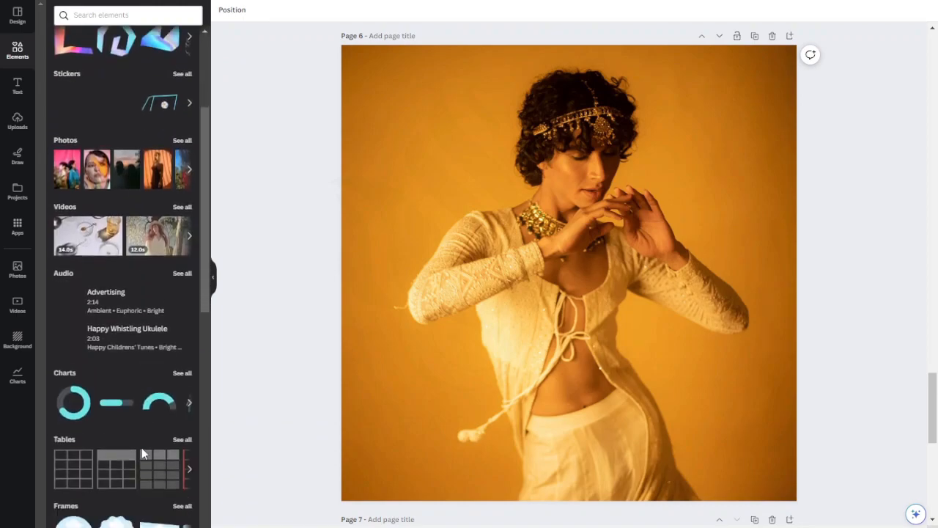
scroll(141, 447, "down", 2)
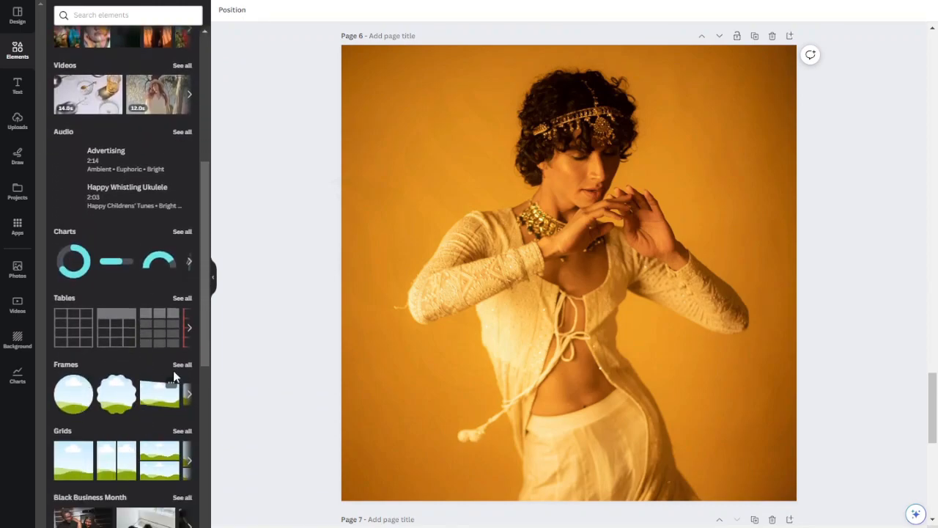
left_click(182, 365)
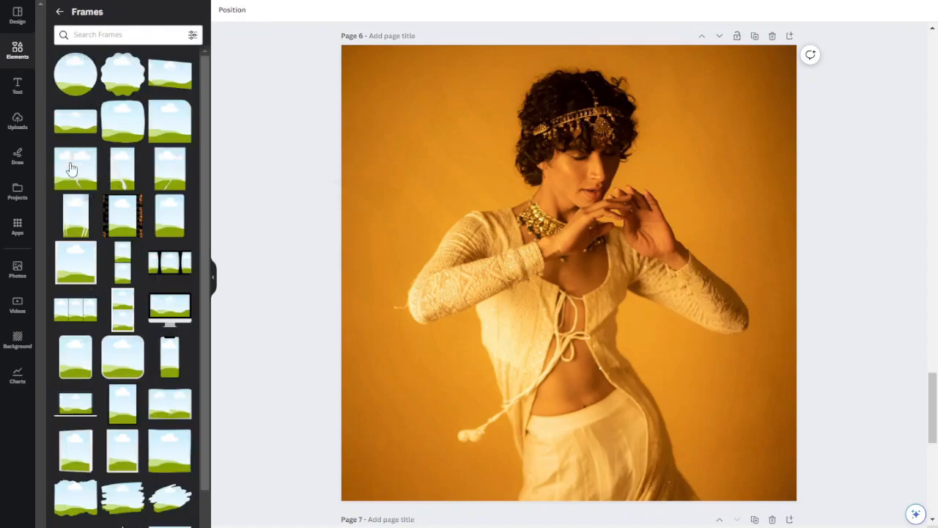
left_click(73, 76)
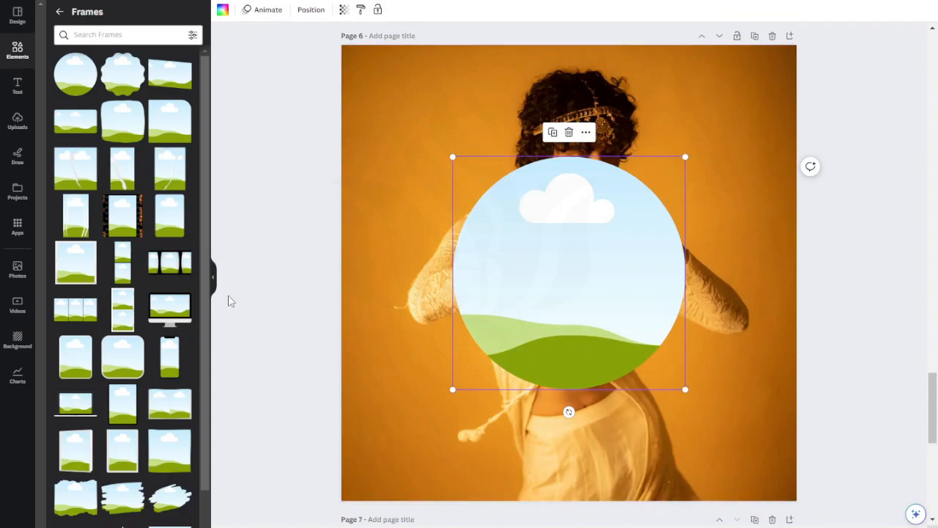
left_click(214, 281)
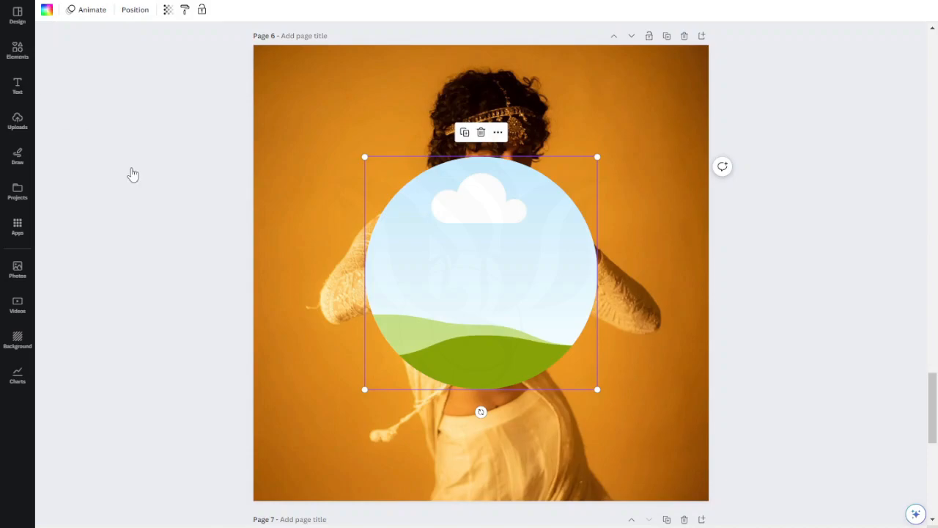
Add the recently used orange dancer photo to page 6 and place it inside the circular frame.
left_click(18, 48)
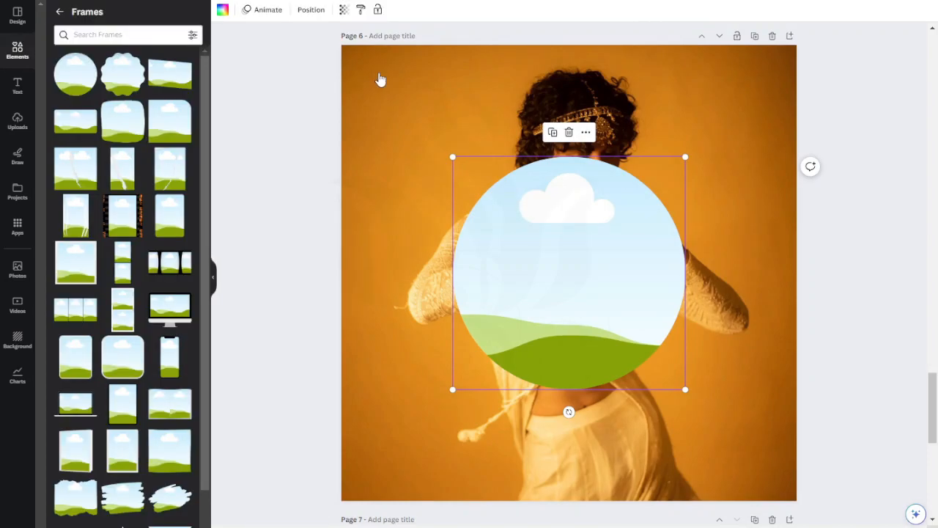
left_click(61, 12)
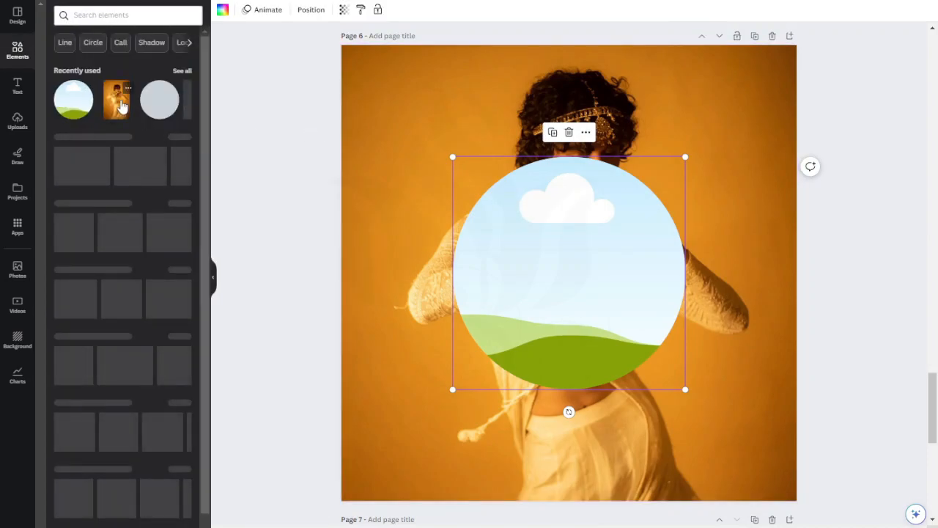
key("ctrl+z")
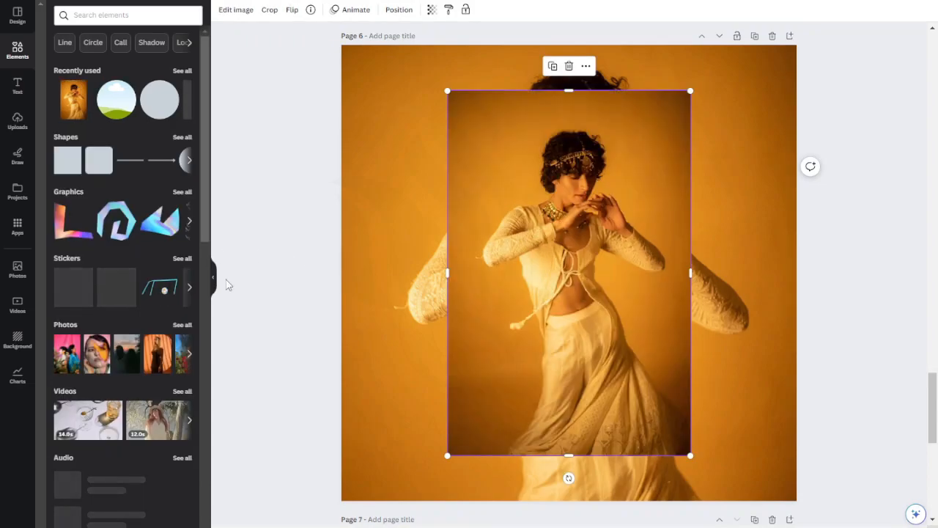
left_click(213, 277)
left_click_drag(514, 254, 473, 274)
Enlarge and reposition the photo within the circular frame's crop so the dancer's face, hands and torso fill the circle.
double_click(473, 274)
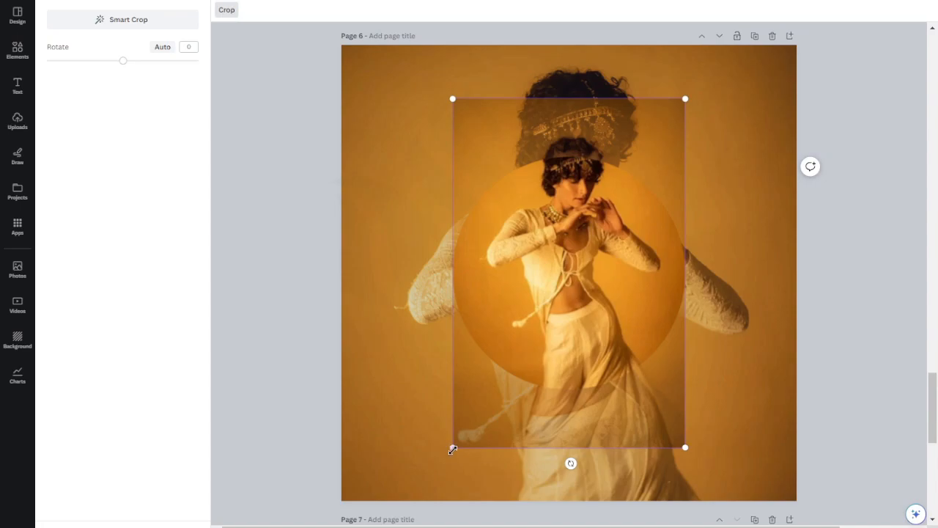
left_click_drag(456, 446, 340, 527)
left_click_drag(437, 351, 478, 329)
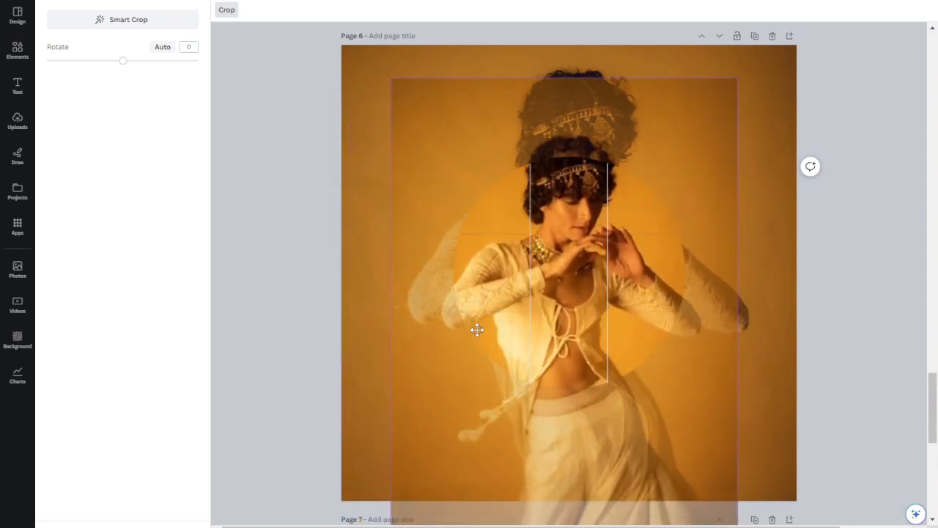
left_click_drag(740, 77, 752, 56)
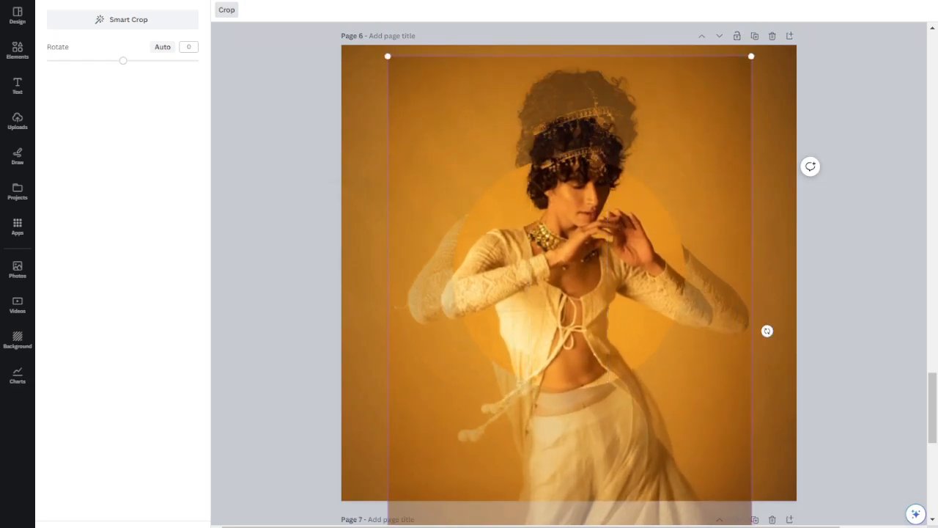
left_click(161, 527)
left_click(180, 318)
left_click_drag(546, 292, 546, 292)
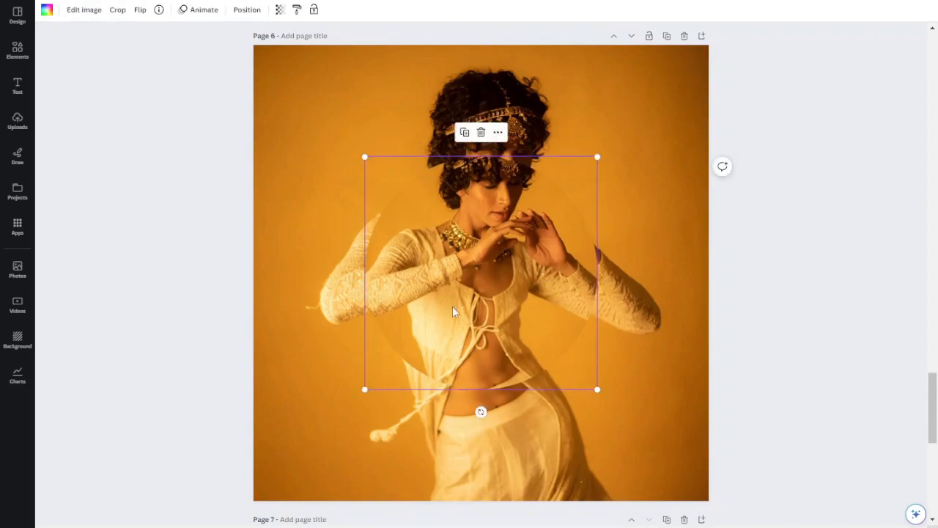
left_click(163, 167)
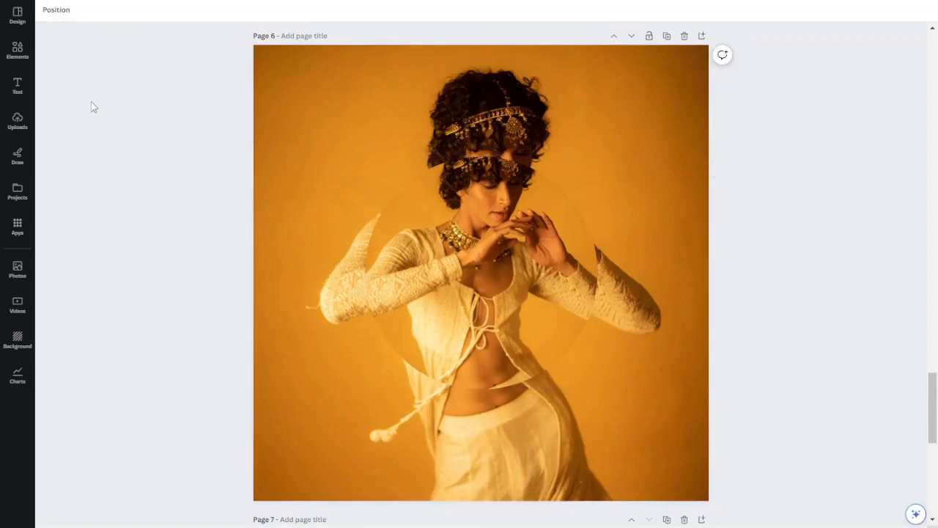
Add a circle shape to page 6, enlarge it and place it over the page's upper-right corner, extending past the edges.
left_click(22, 61)
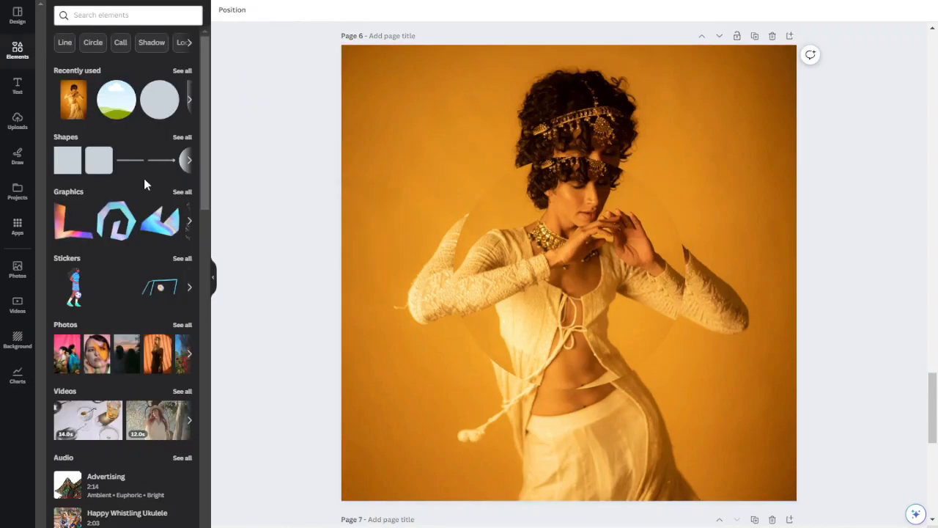
left_click(164, 112)
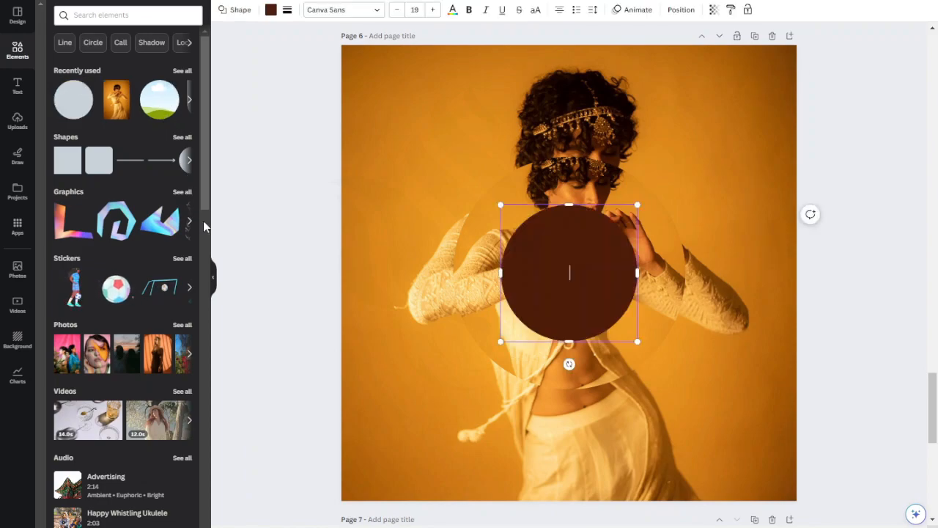
scroll(217, 279, "down", 6)
left_click(214, 281)
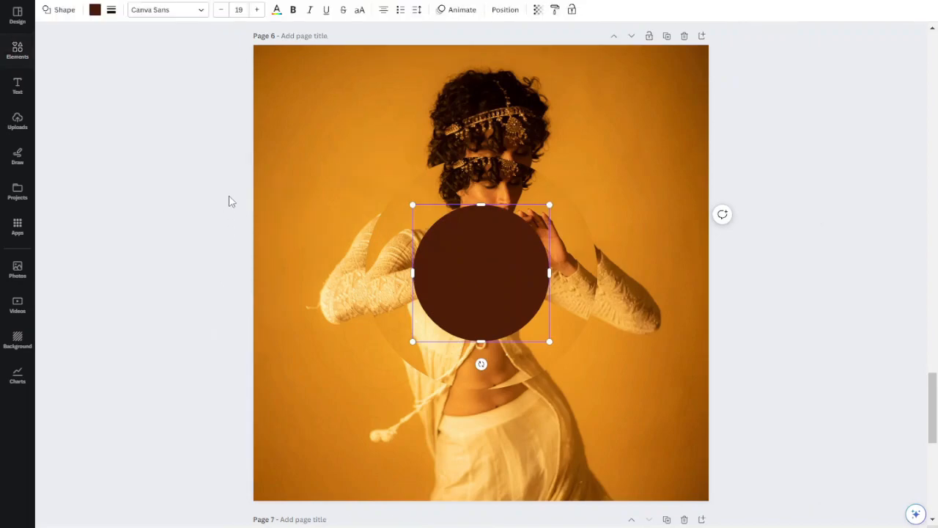
left_click_drag(414, 342, 308, 444)
left_click_drag(392, 360, 608, 181)
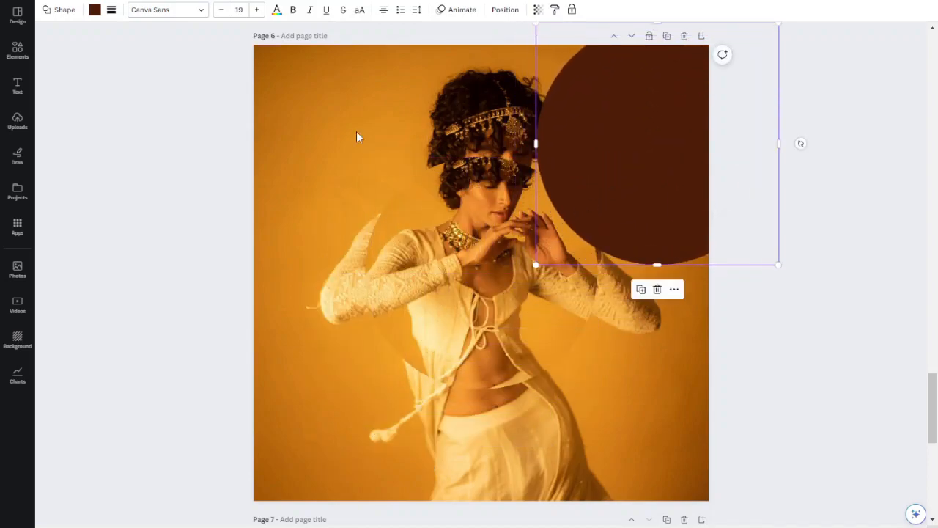
Try the document's pink circular, transparent orange linear, red linear and red circular gradients on the corner circle.
left_click(95, 9)
left_click(142, 98)
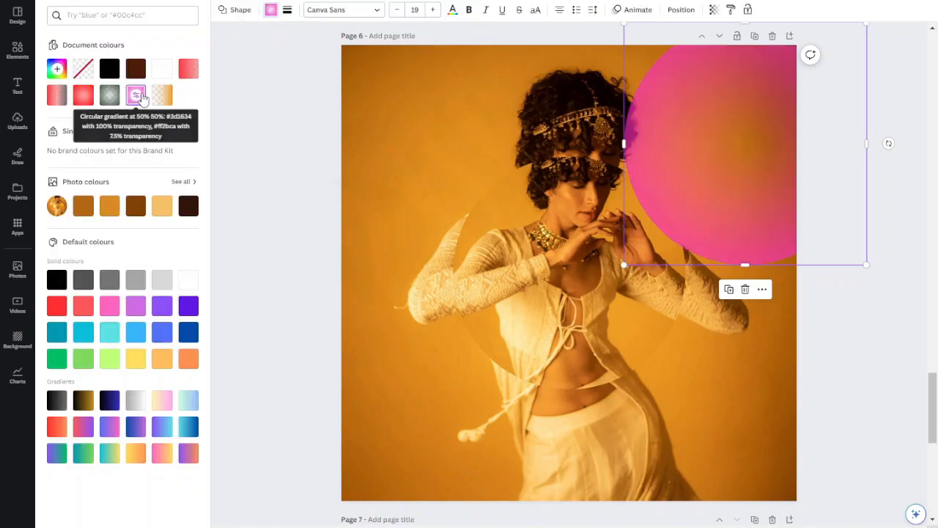
left_click(158, 102)
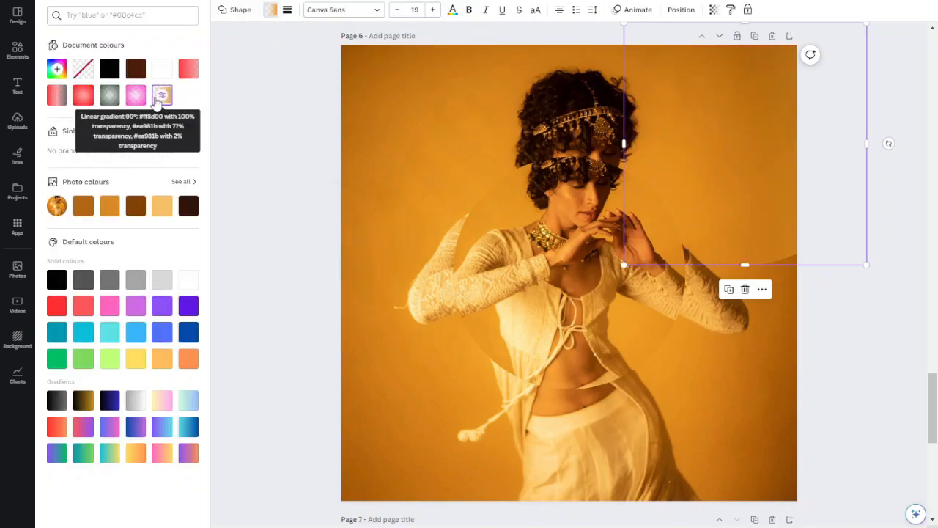
left_click(162, 97)
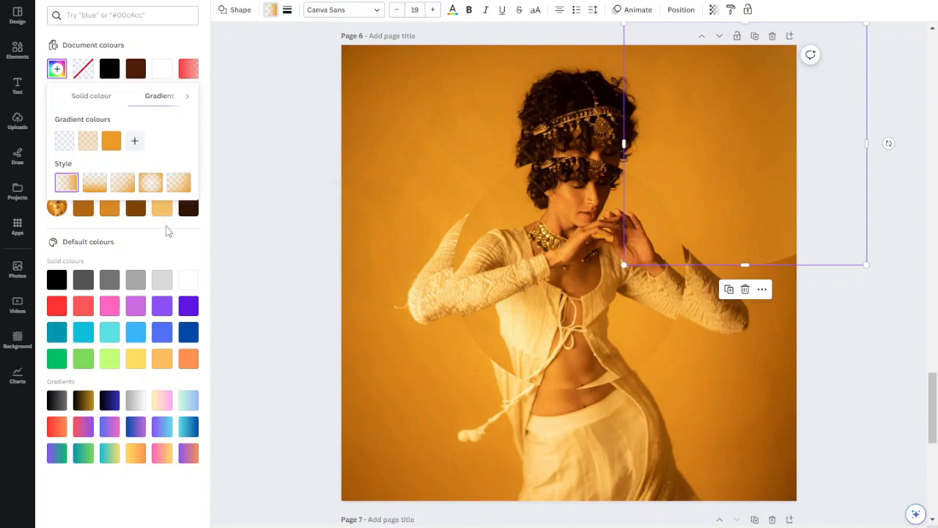
left_click(189, 72)
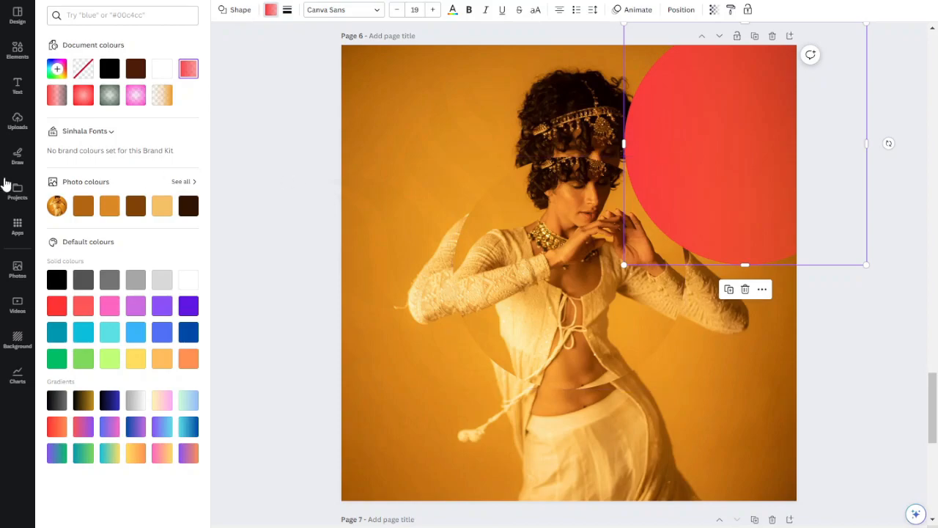
left_click(83, 95)
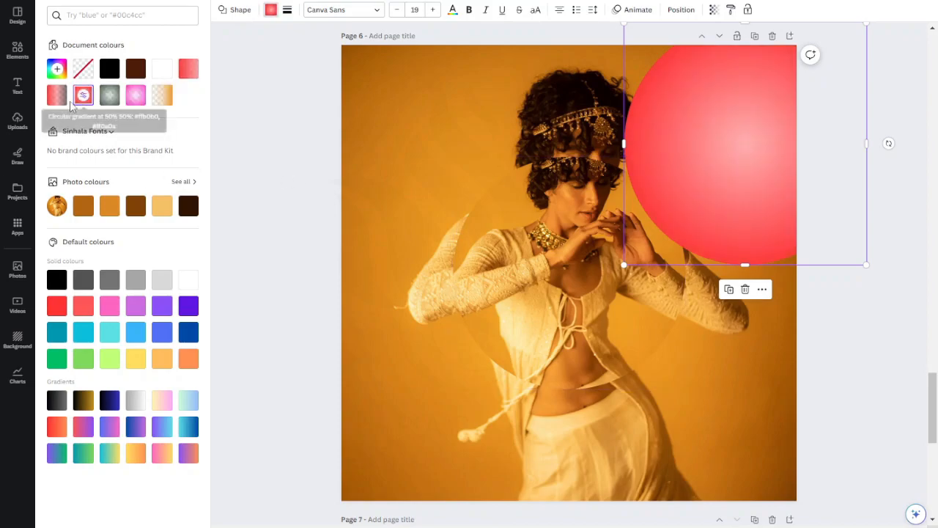
Apply the red-to-black linear gradient to the corner circle and change its first two colours to #AD6105 and #E38F1A sampled from the photo.
left_click(57, 96)
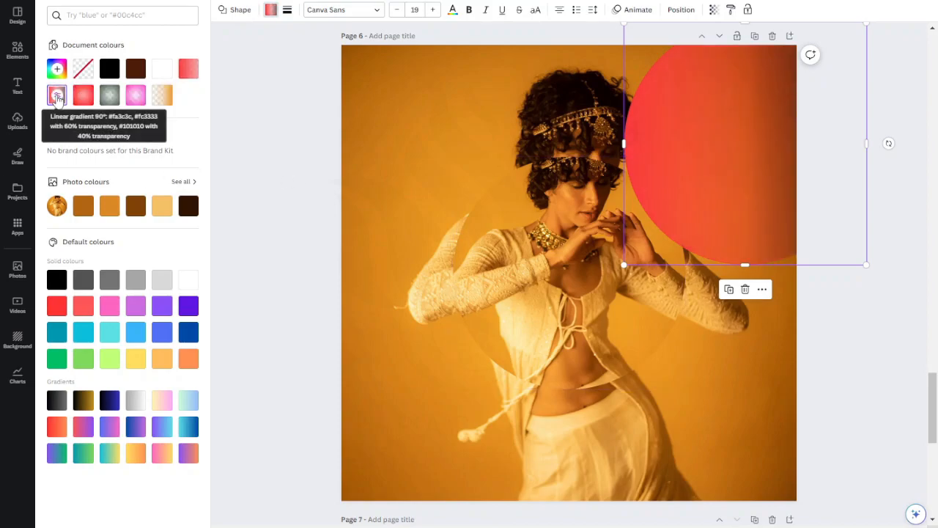
left_click(57, 96)
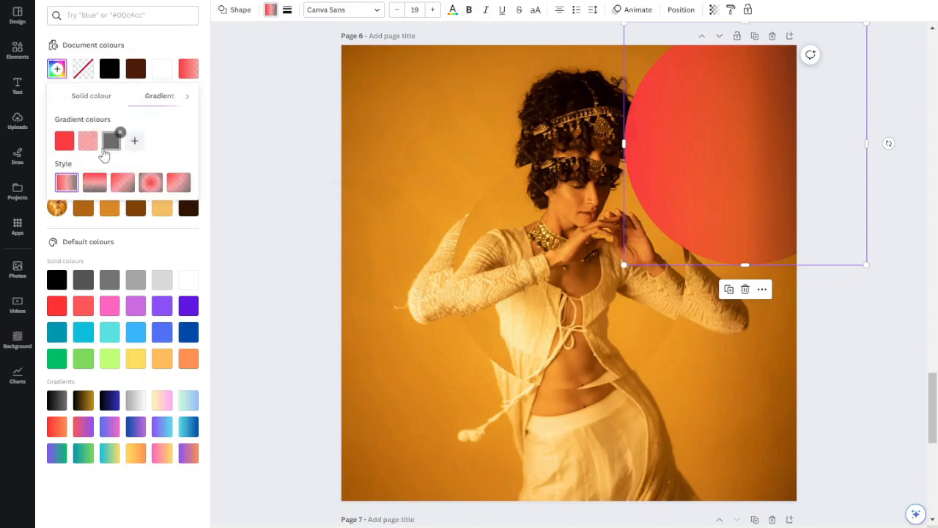
left_click(66, 142)
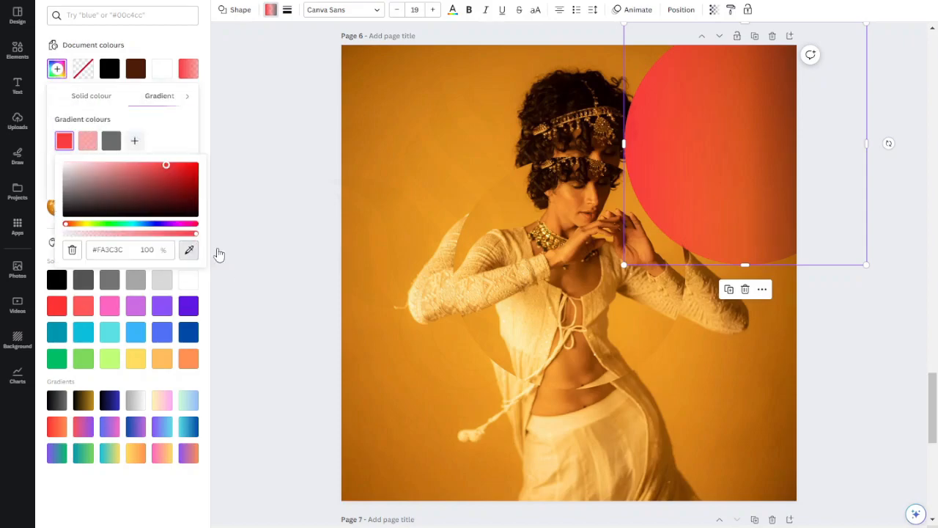
left_click(368, 76)
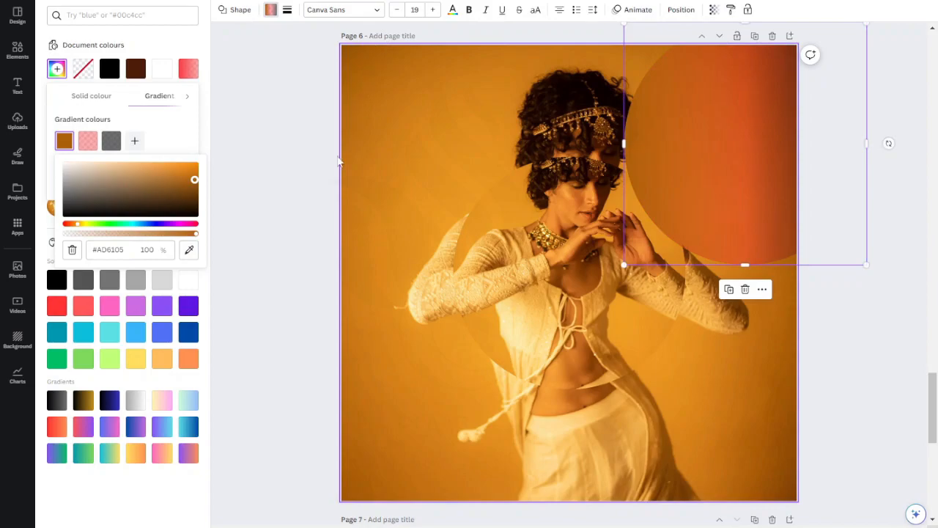
left_click(93, 144)
left_click(212, 249)
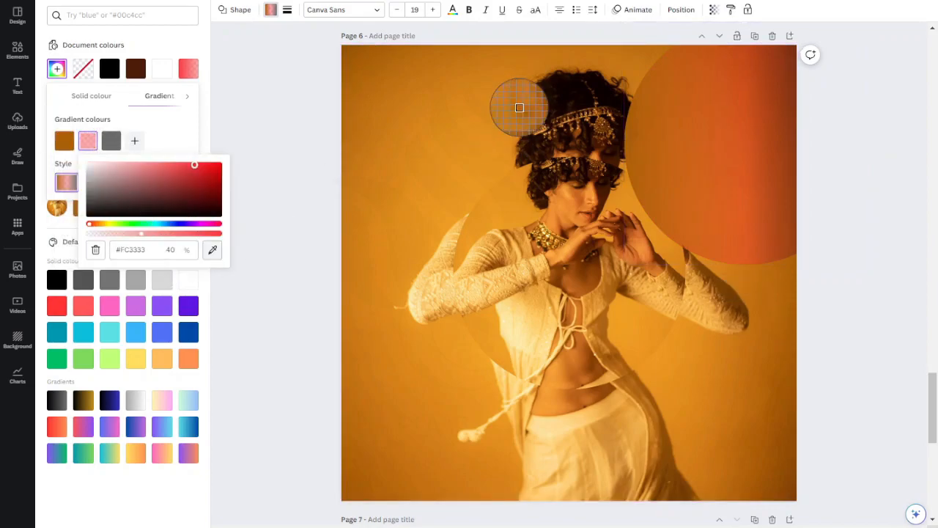
left_click(470, 140)
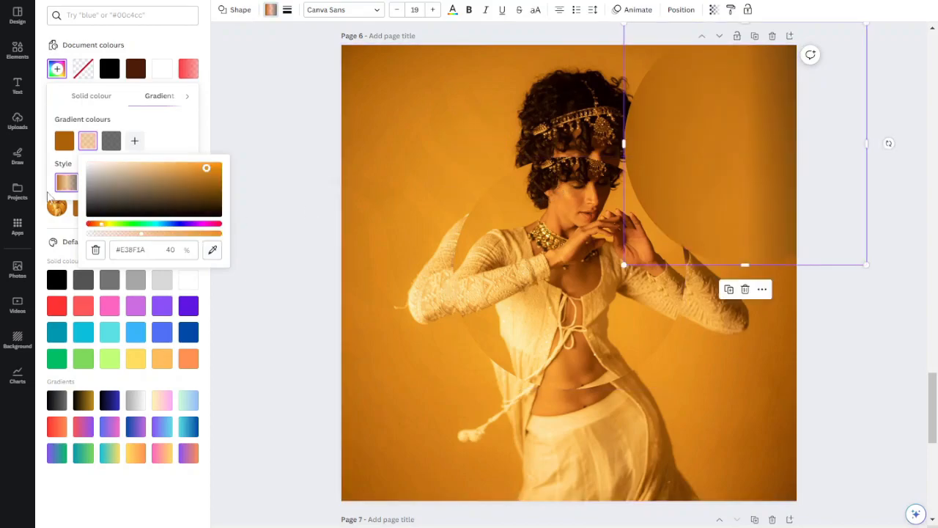
Replace the gradient's dark third colour with an orange sampled from the photo and compare the circle with the page 5 design.
left_click(110, 141)
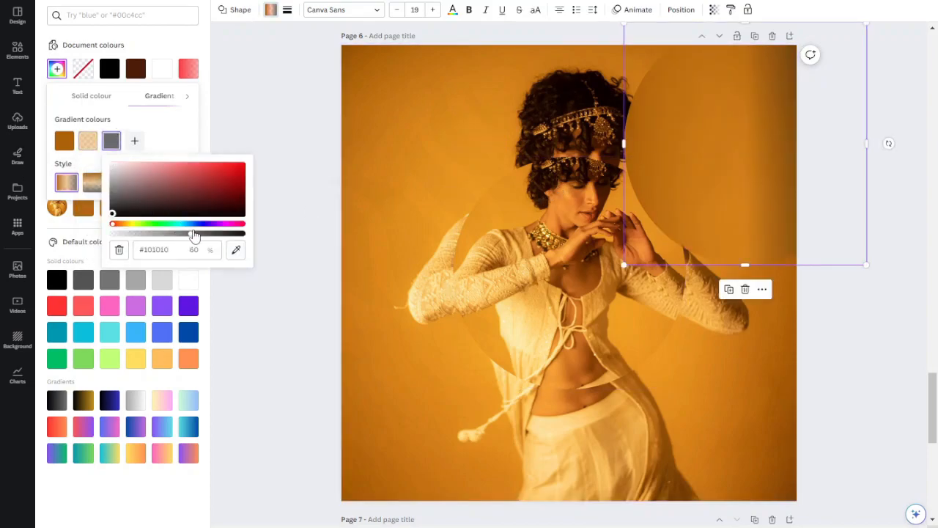
left_click(236, 250)
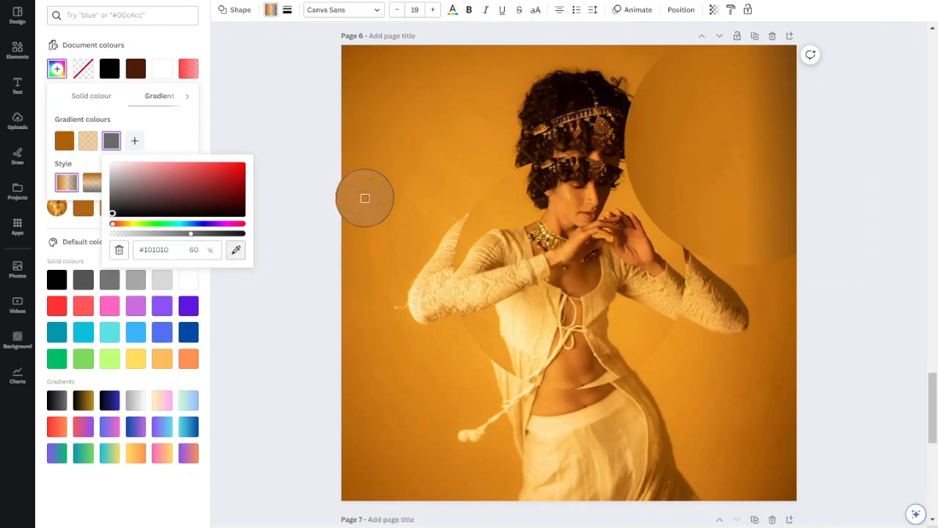
left_click(462, 348)
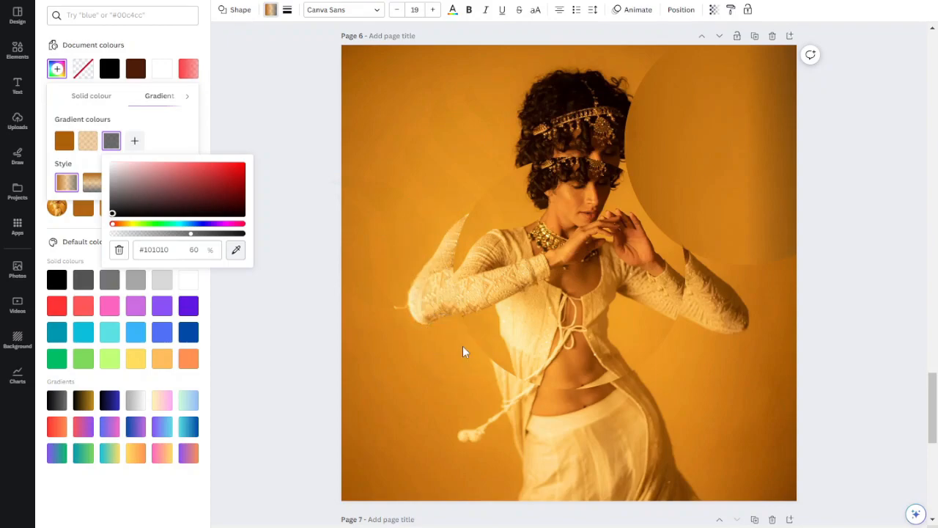
left_click(191, 129)
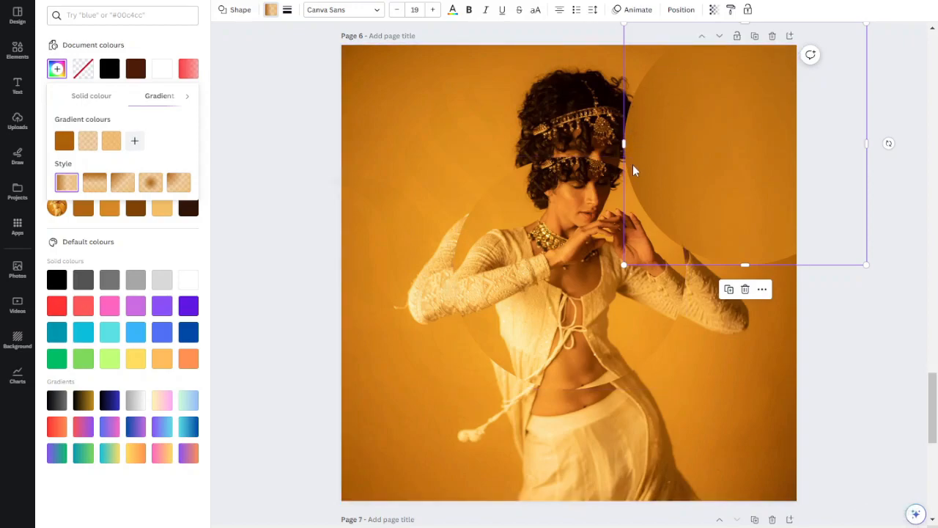
scroll(607, 217, "up", 6)
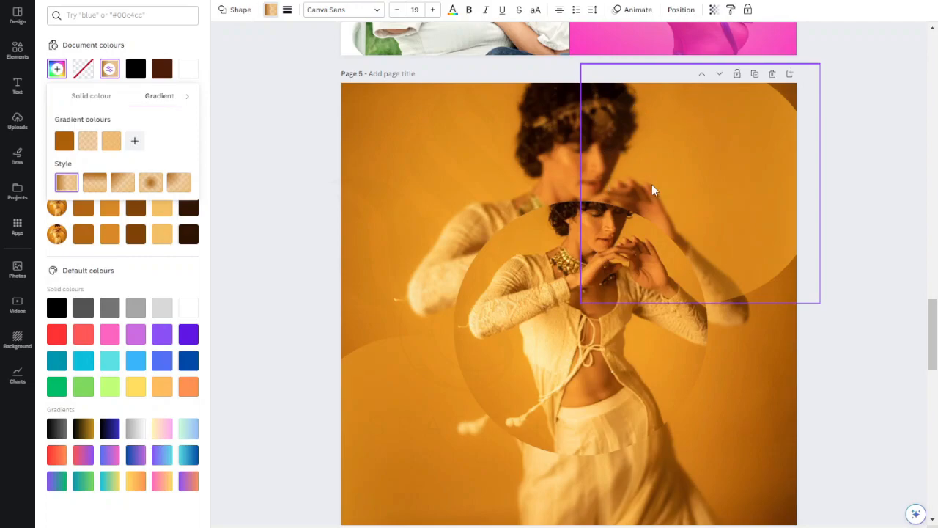
scroll(650, 188, "down", 6)
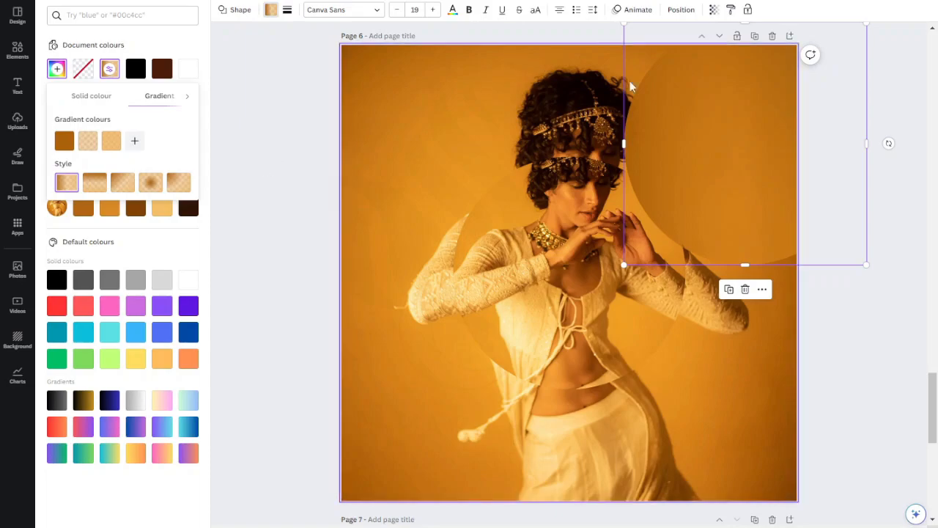
left_click(191, 46)
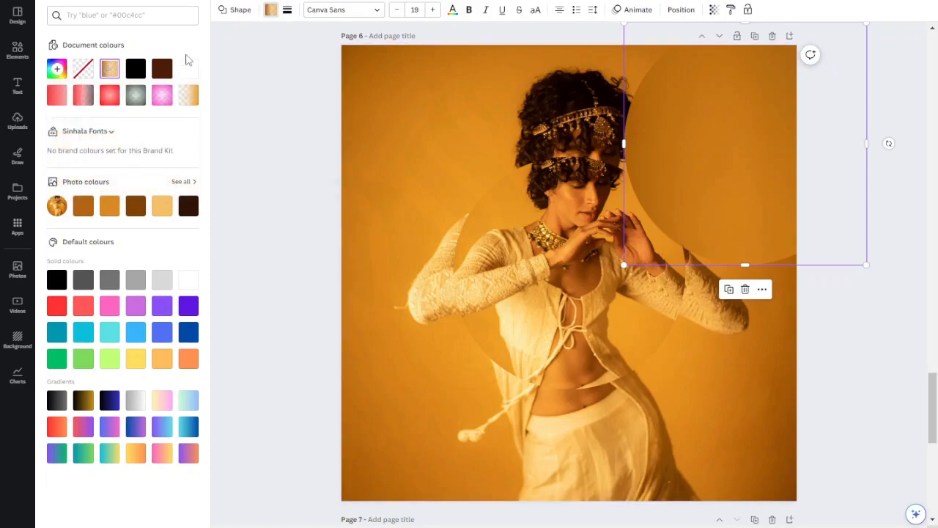
Apply the transparent orange linear gradient to the corner circle and set its first colour to #182647 at 91% opacity.
left_click(179, 99)
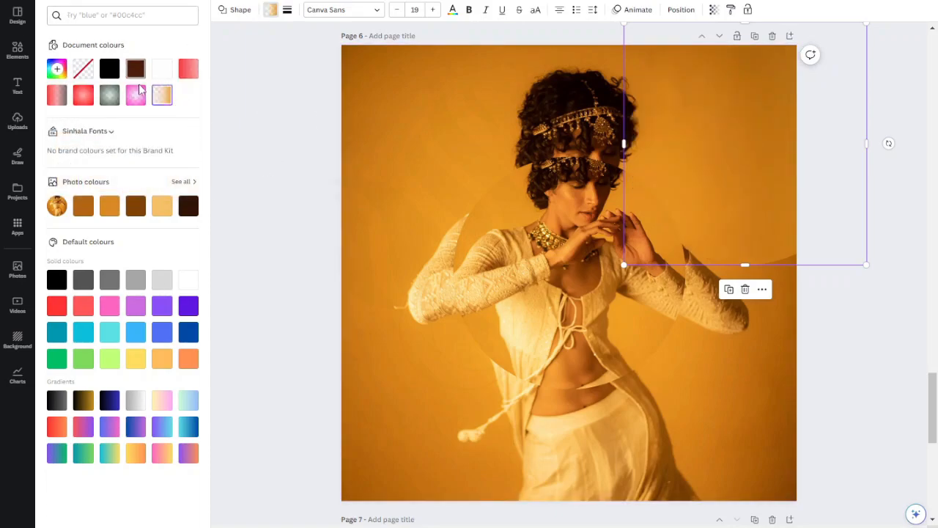
left_click(162, 94)
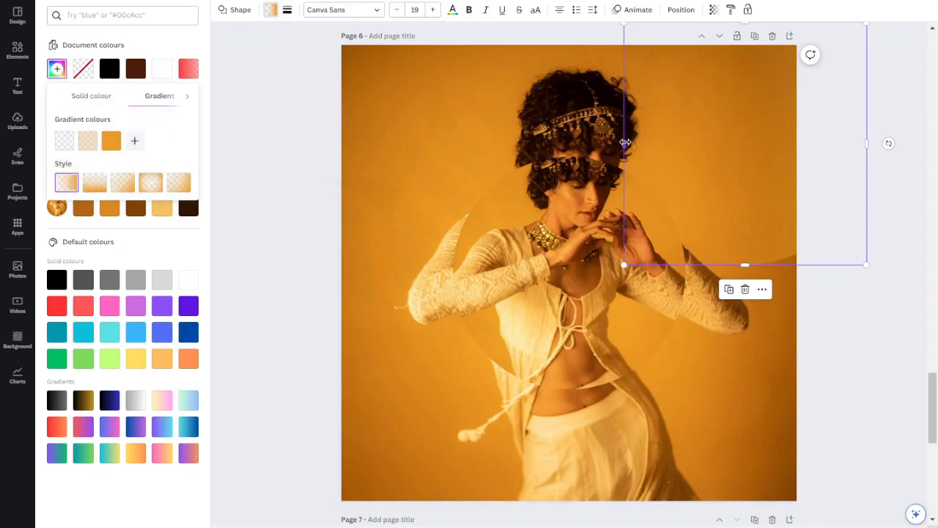
left_click(65, 143)
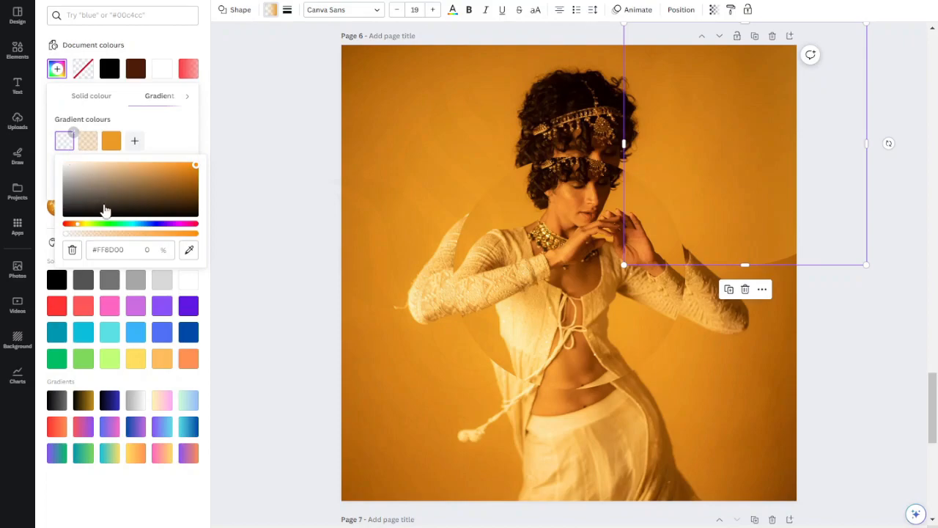
left_click(146, 224)
mouse_move(196, 178)
left_mouse_down()
mouse_move(194, 207)
mouse_move(196, 180)
left_mouse_up()
left_click(184, 234)
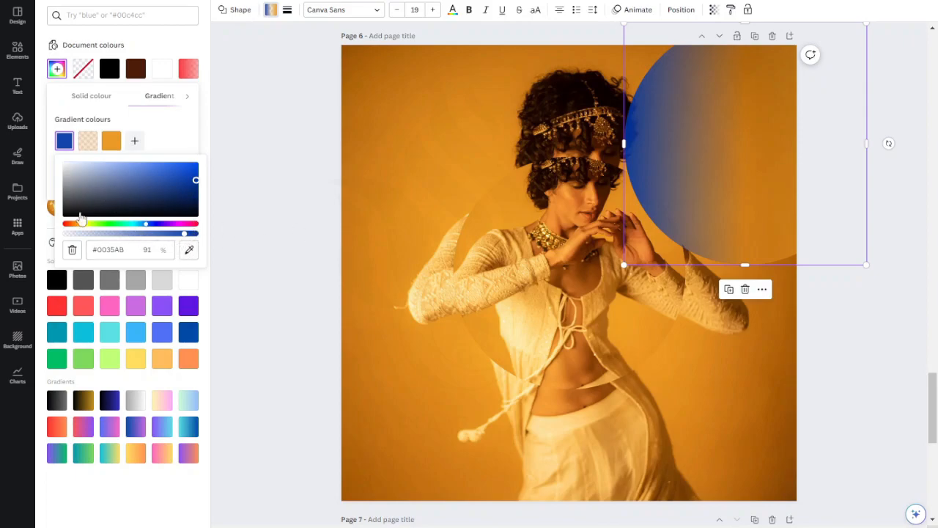
left_click_drag(81, 191, 151, 201)
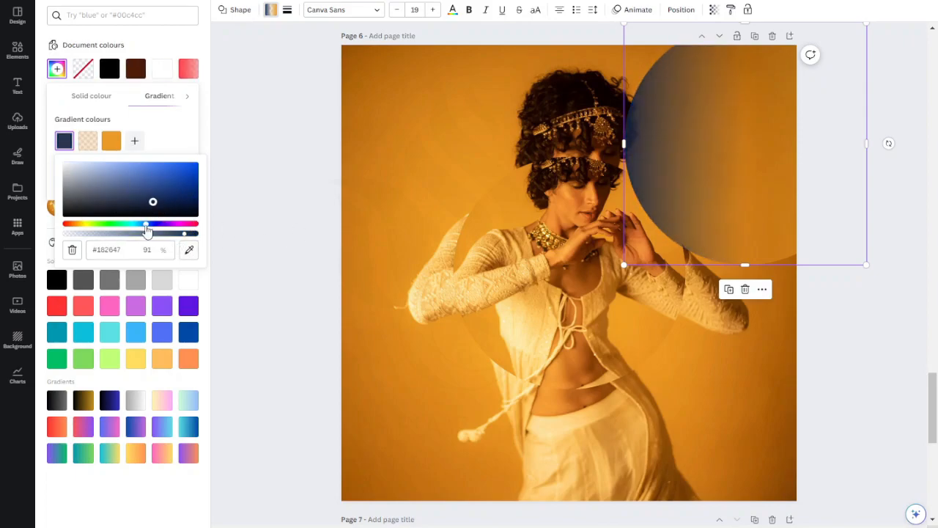
Change the first colour of the corner circle's gradient to orange #E1931C at 0% opacity.
left_click_drag(100, 226, 66, 227)
left_click(80, 225)
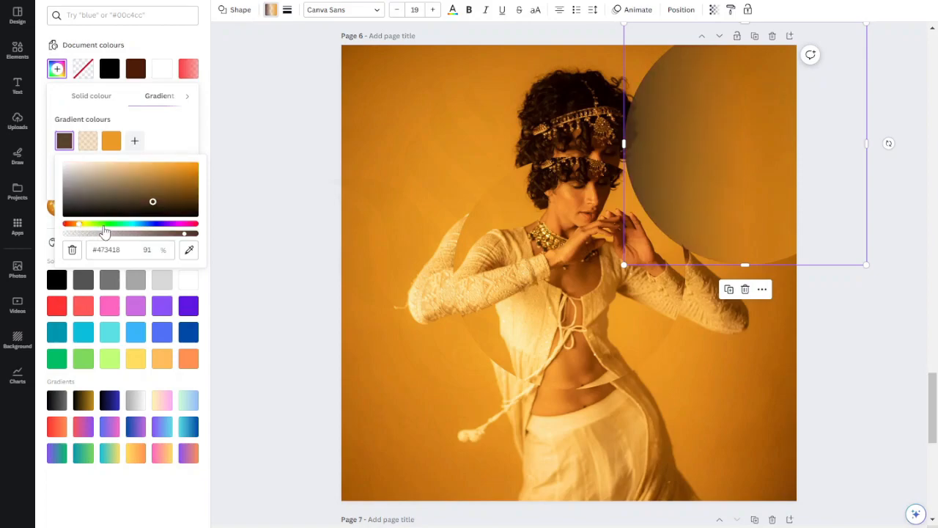
left_click(182, 170)
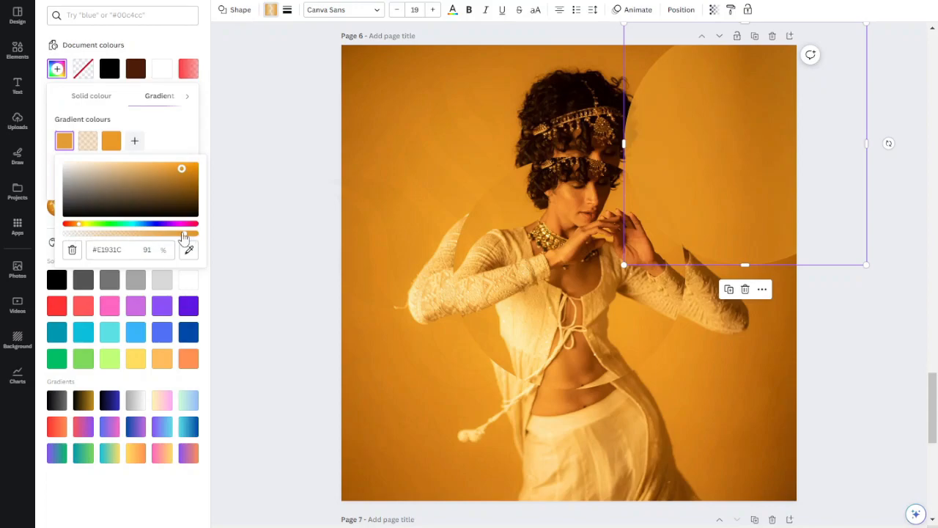
left_click_drag(184, 239, 63, 239)
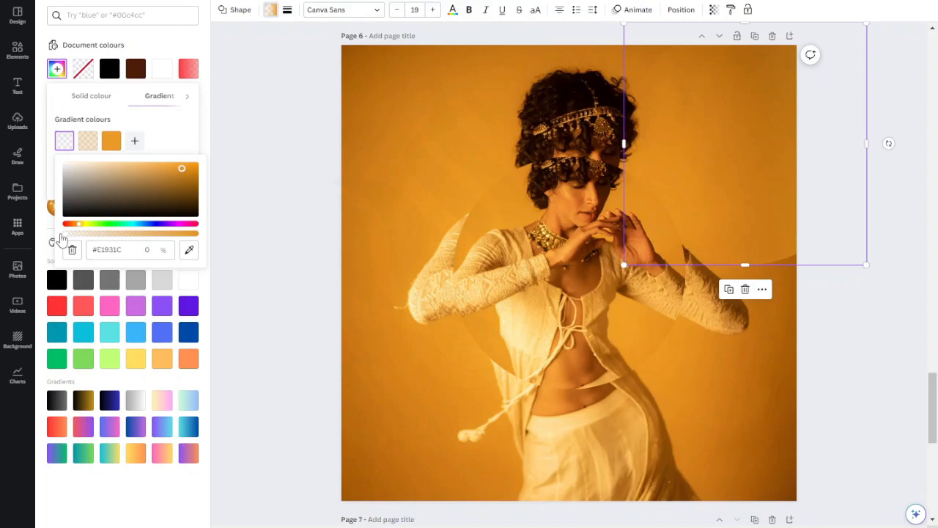
Try near-black #120B00 at 98% opacity as the third colour of the corner circle's gradient.
left_click(111, 145)
left_click_drag(210, 206, 245, 216)
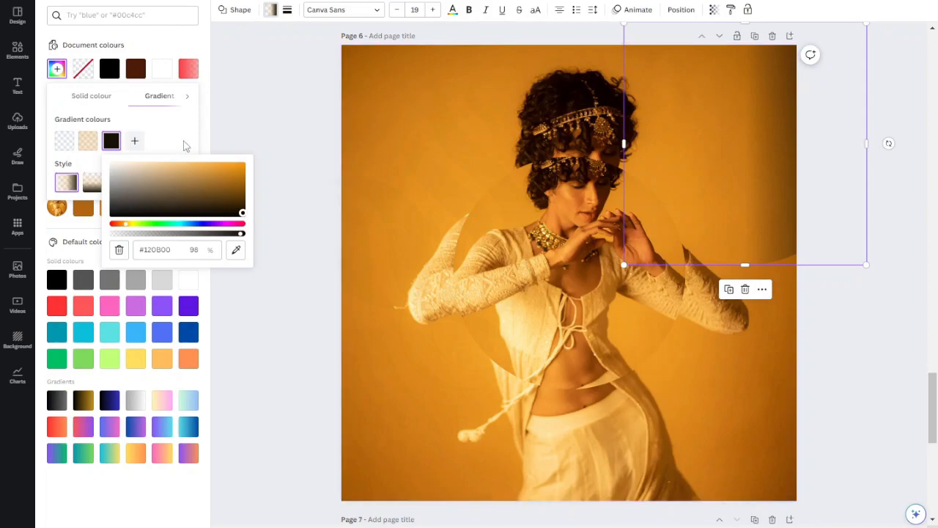
left_click(140, 1)
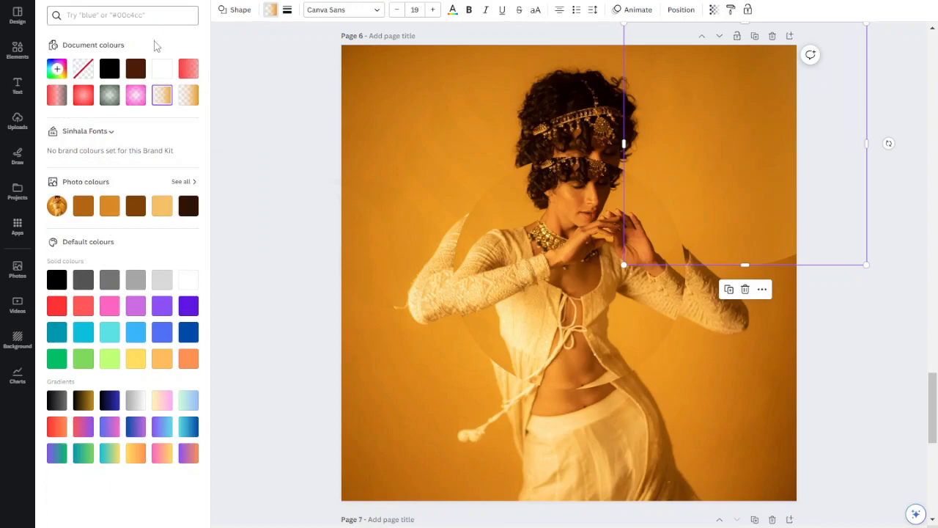
left_click(249, 172)
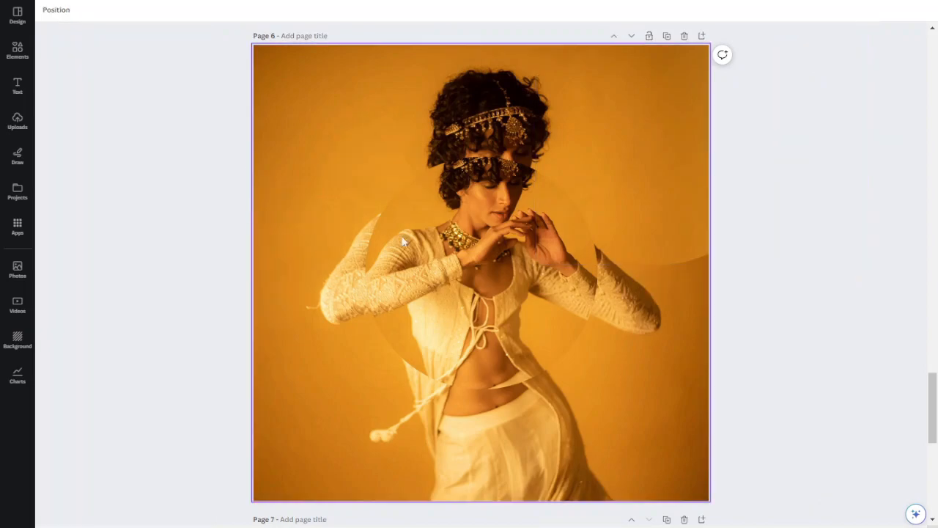
Copy the gradient circle from page 6 and paste it near the middle of the blank page 7.
left_click(662, 99)
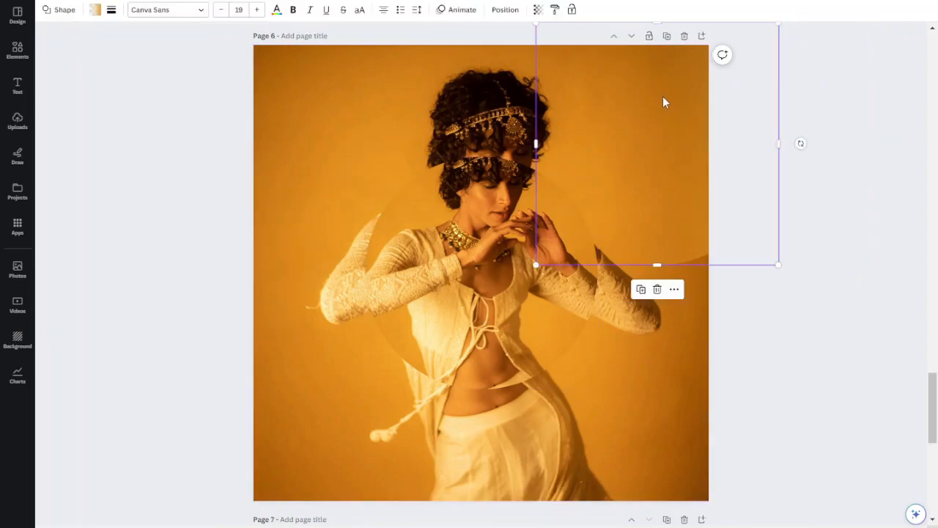
right_click(666, 146)
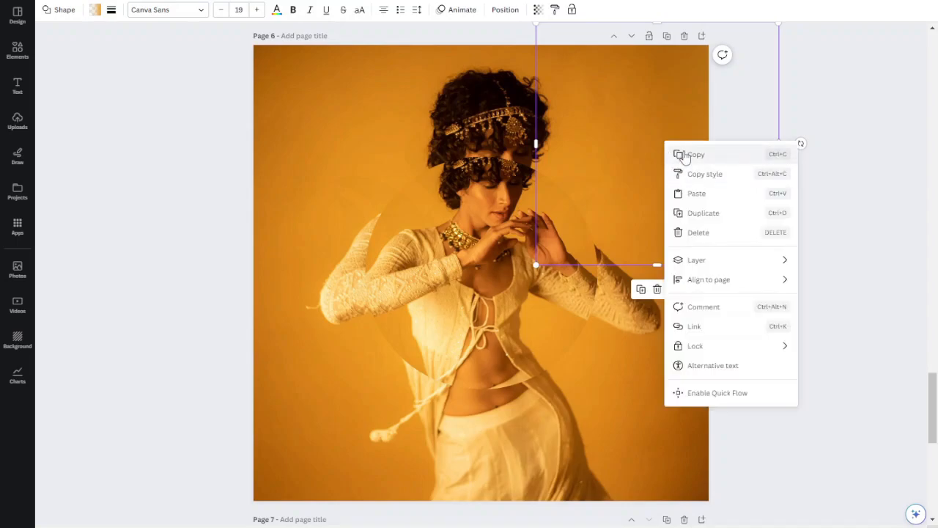
left_click(674, 153)
scroll(516, 253, "down", 4)
left_click(503, 352)
right_click(503, 351)
left_click(547, 400)
left_click_drag(615, 142, 427, 227)
Test the circle's transparency against black and red backgrounds on page 7, and return the page background to white.
left_click(373, 130)
left_click(48, 23)
left_click(52, 15)
left_click(414, 132)
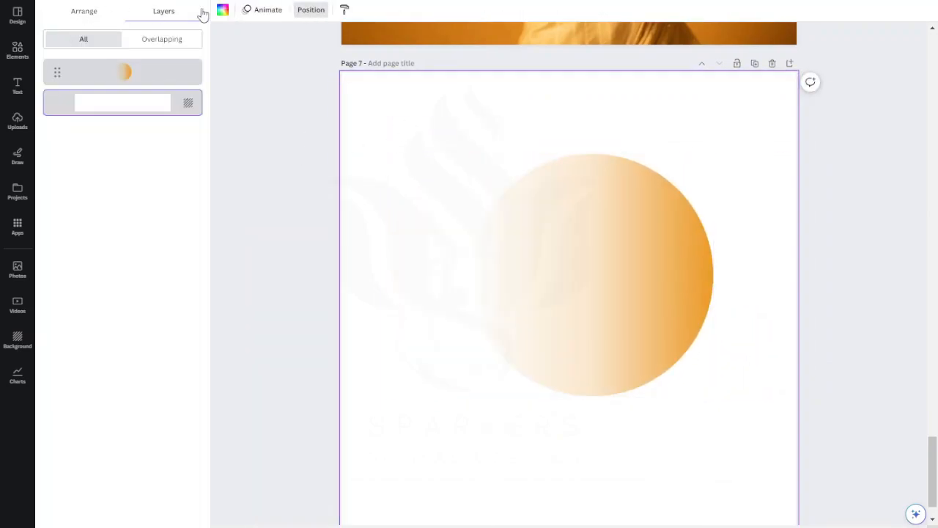
left_click(222, 10)
left_click(83, 70)
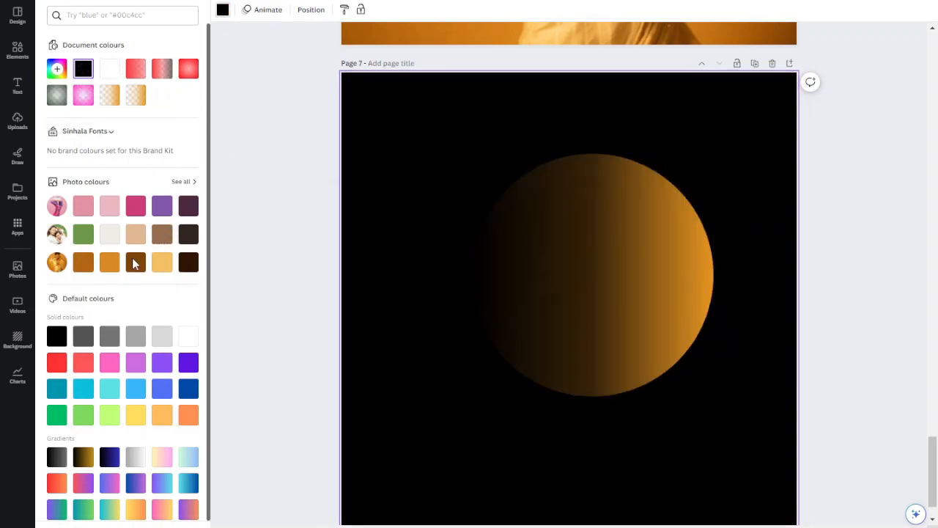
left_click(81, 363)
left_click(57, 362)
left_click(56, 335)
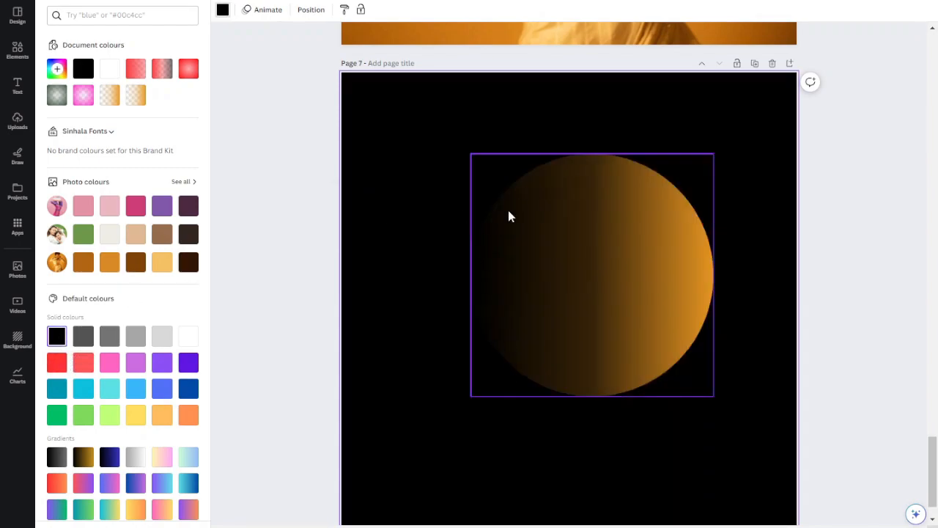
left_click(188, 337)
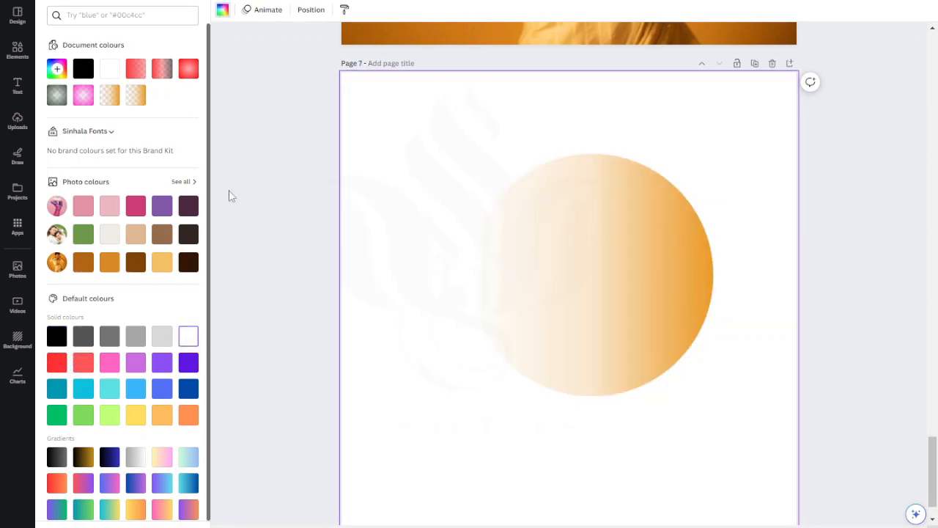
Duplicate page 6's upper-right gradient circle, place the copy at the page's lower-left corner and rotate its gradient to face the other way.
left_click(494, 233)
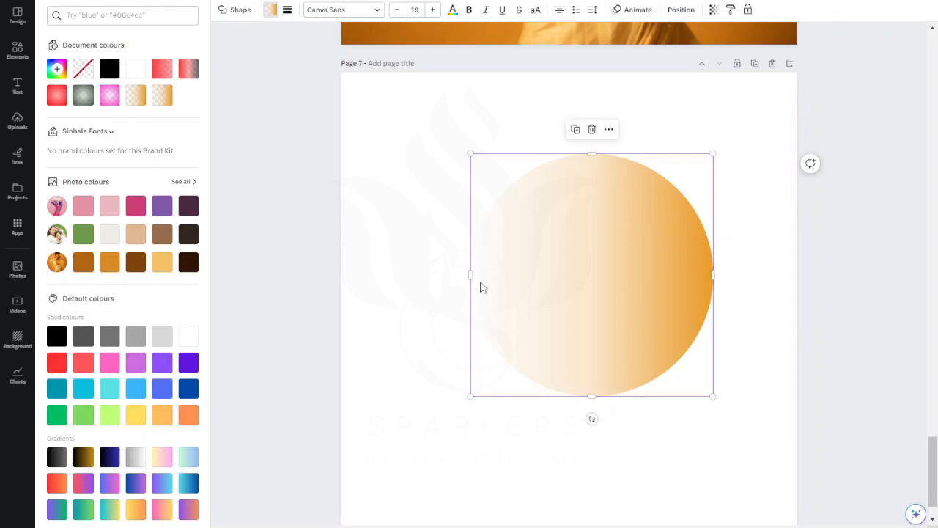
scroll(481, 288, "up", 6)
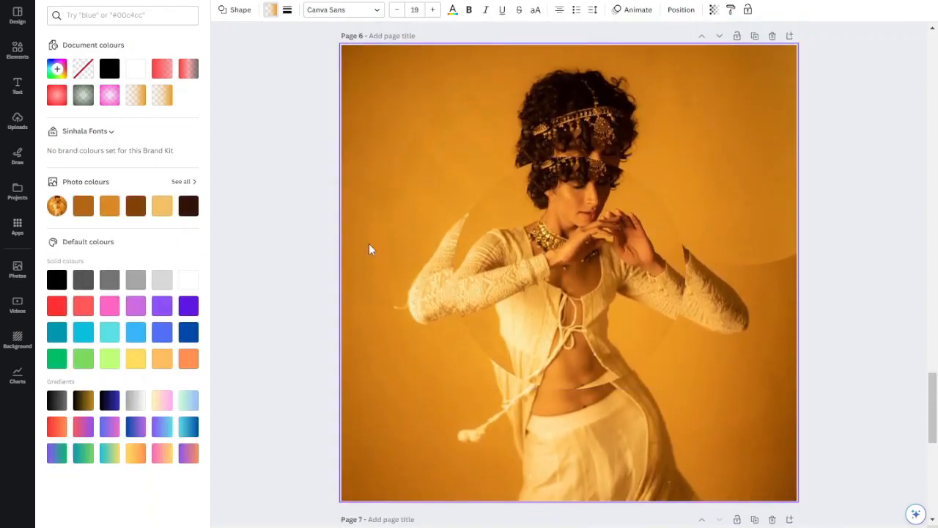
left_click(274, 241)
left_click(654, 152)
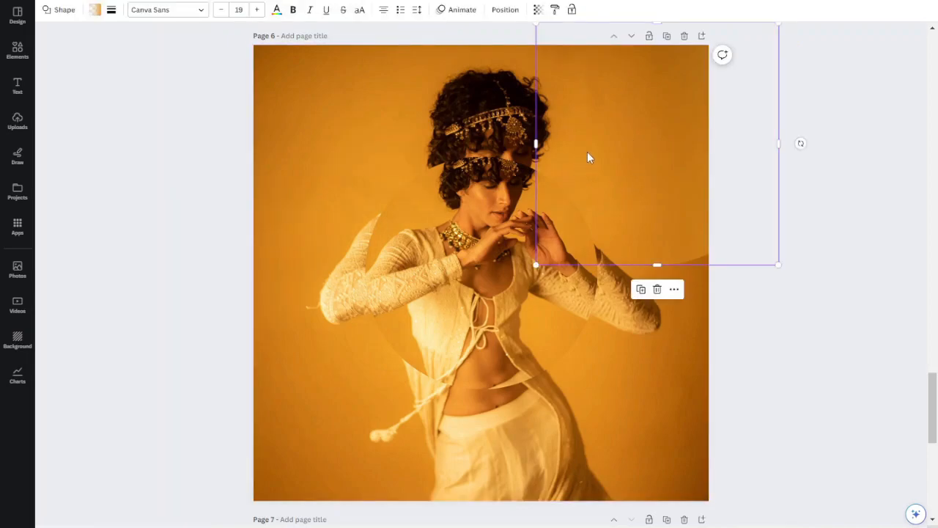
left_click(642, 291)
left_click_drag(630, 151, 280, 404)
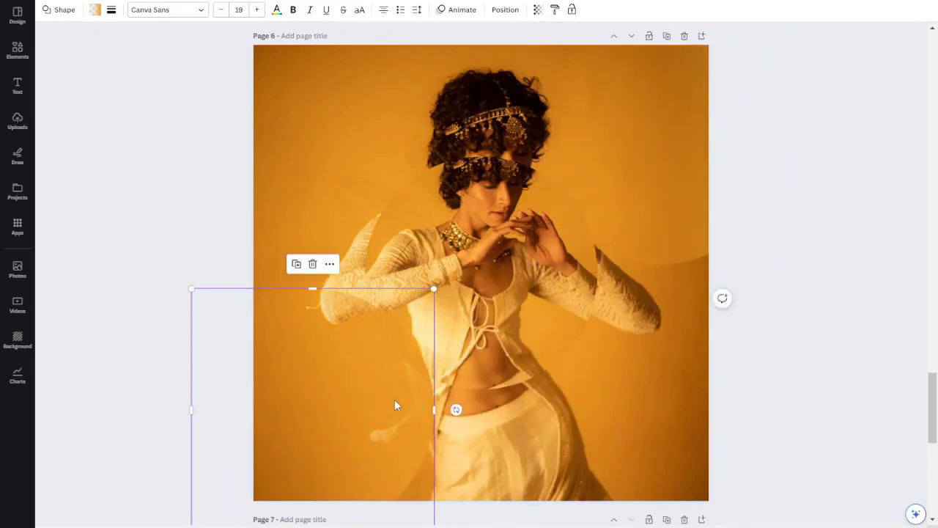
left_click_drag(455, 410, 130, 448)
left_click_drag(310, 440, 388, 474)
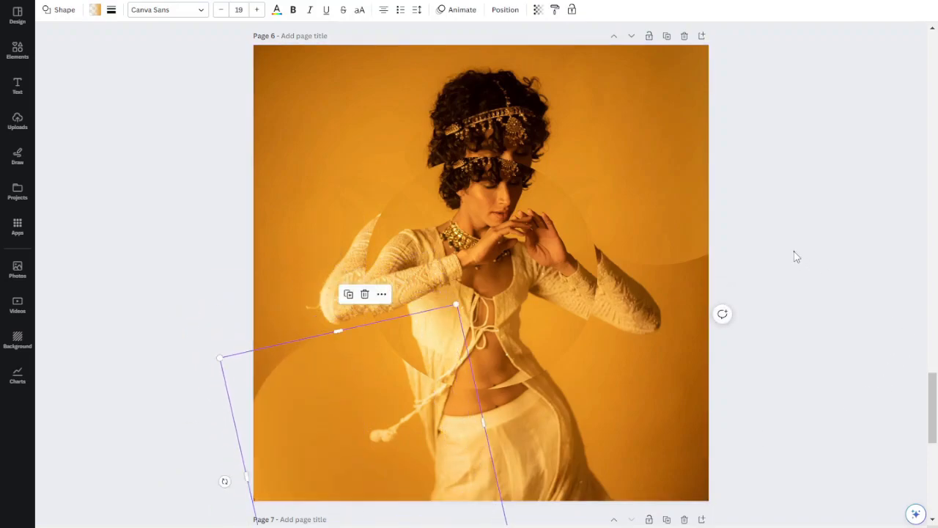
left_click(518, 296)
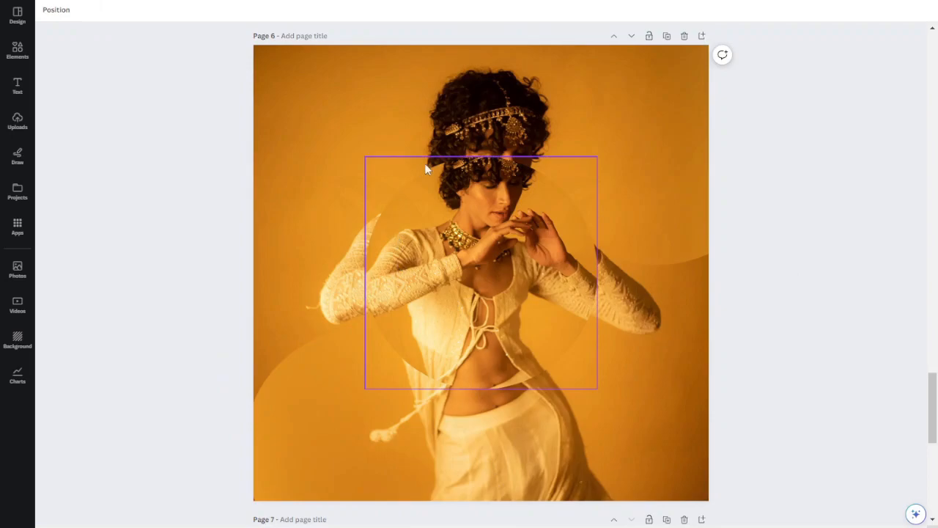
Open the Blur effect for page 6's background photo and activate its Blur brush.
left_click(337, 181)
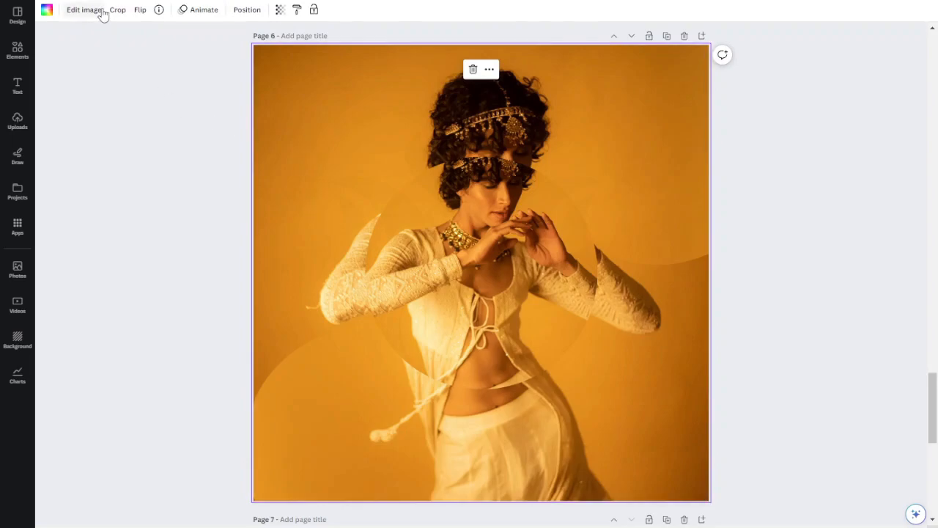
left_click(85, 9)
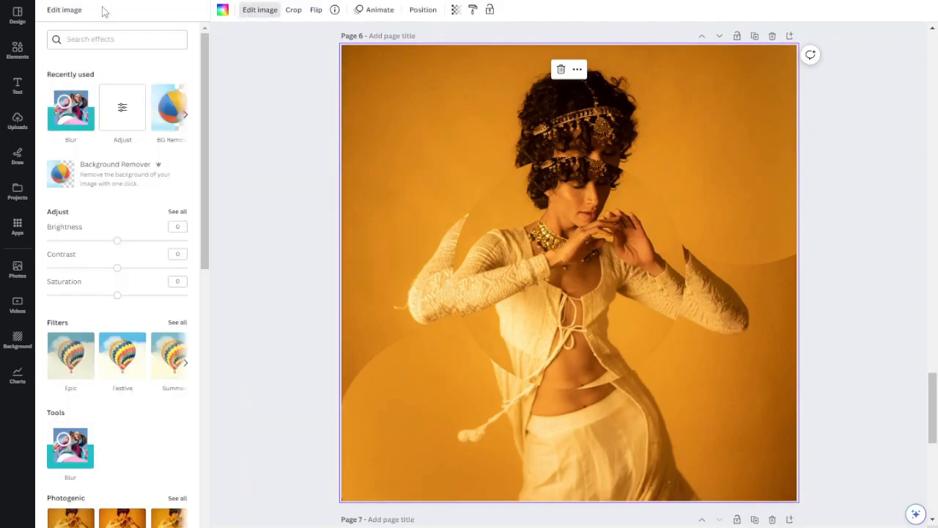
scroll(112, 425, "down", 8)
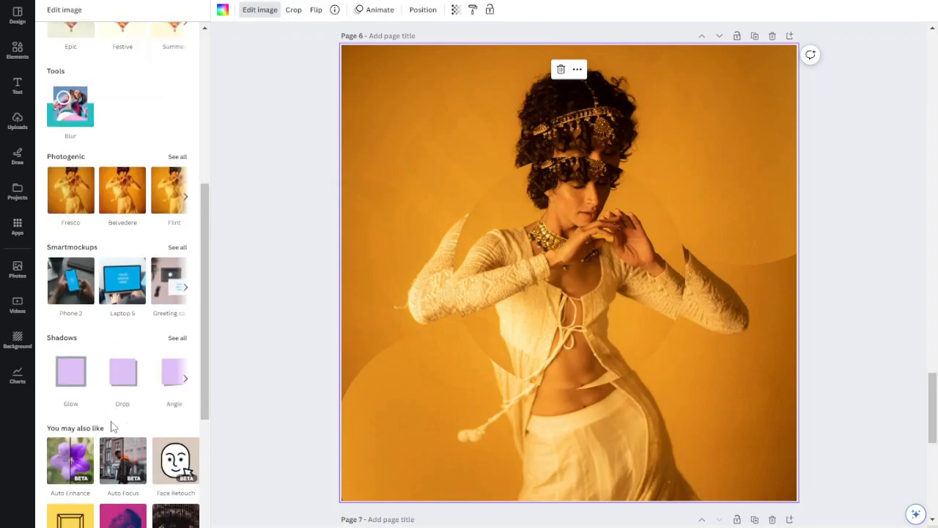
scroll(131, 374, "down", 2)
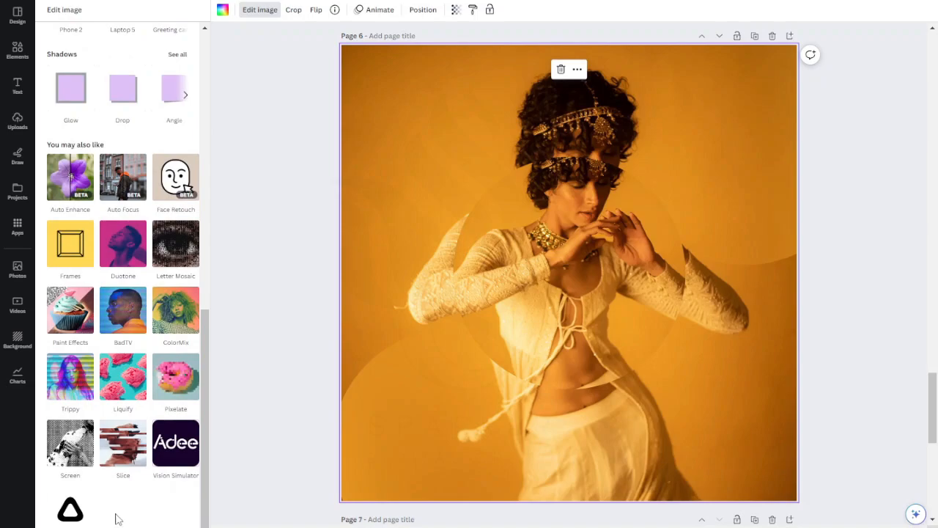
scroll(115, 519, "up", 5)
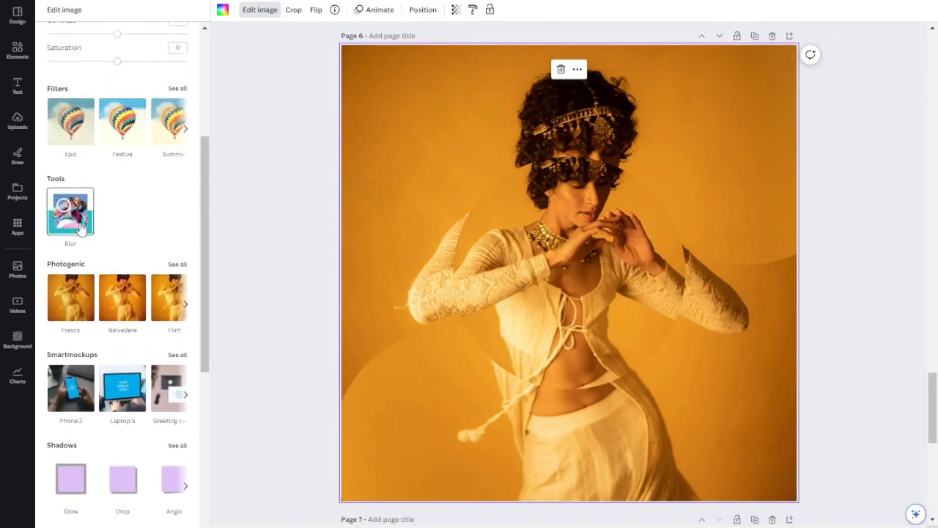
left_click(81, 229)
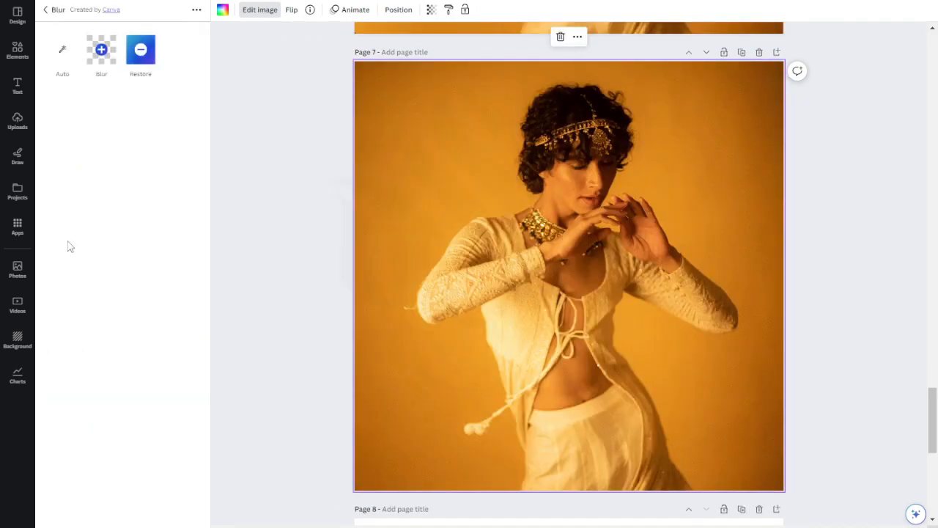
left_click(104, 58)
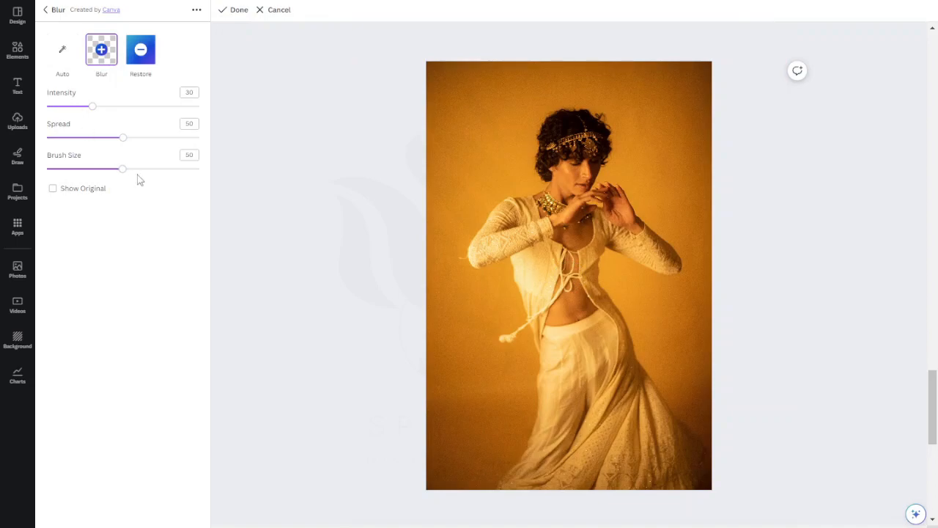
Try a Blur brush stroke over the woman's torso, undo it and finish the photo's blur edit.
mouse_move(544, 271)
left_mouse_down()
mouse_move(569, 365)
mouse_move(585, 307)
mouse_move(586, 242)
mouse_move(565, 300)
left_mouse_up()
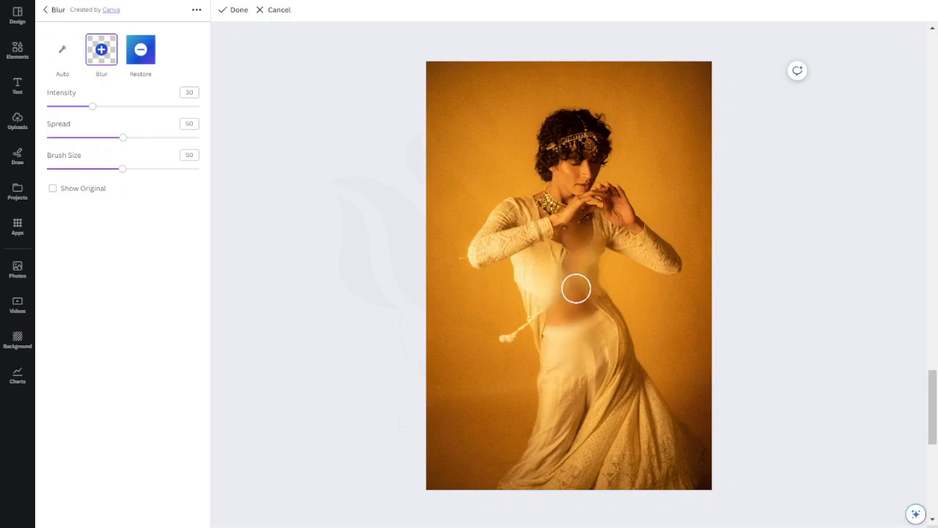
key("ctrl+z")
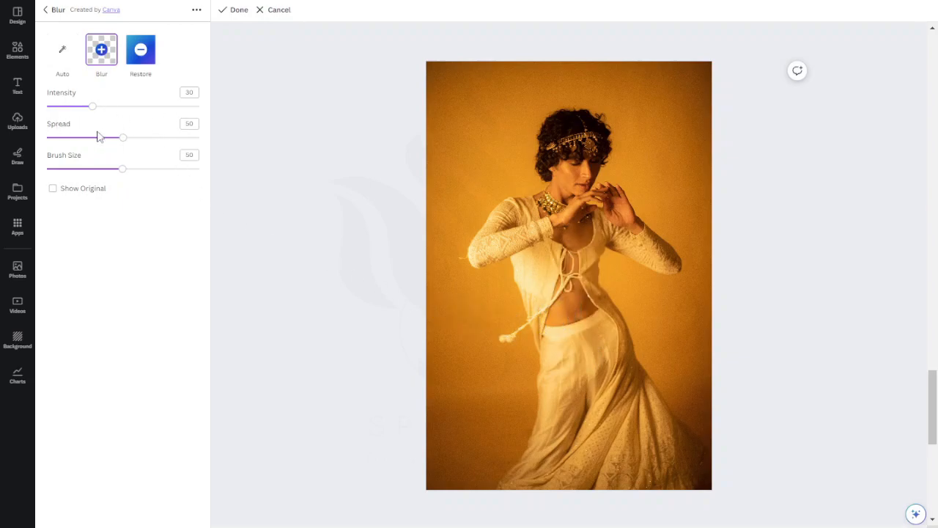
left_click(55, 191)
left_click(233, 10)
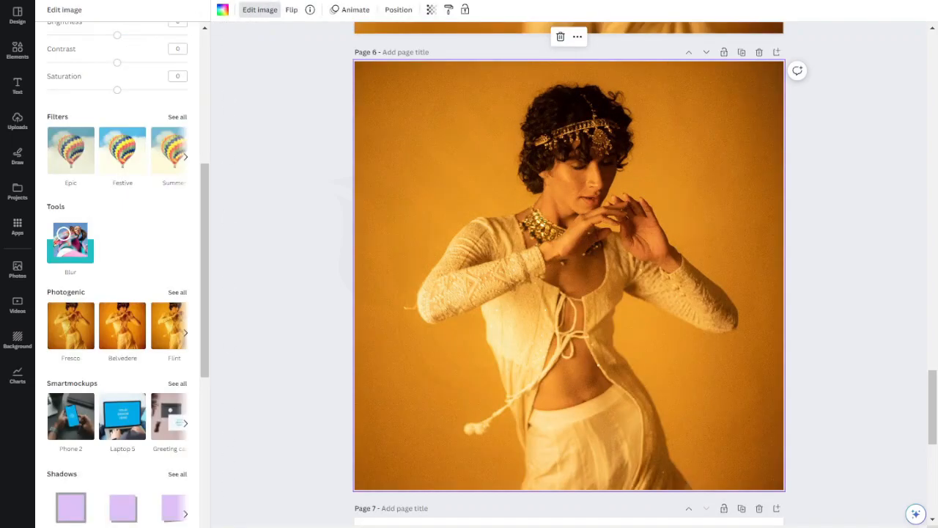
Enlarge the circular framed photo on page 6 slightly and recentre it over the blurred background.
left_click(273, 304)
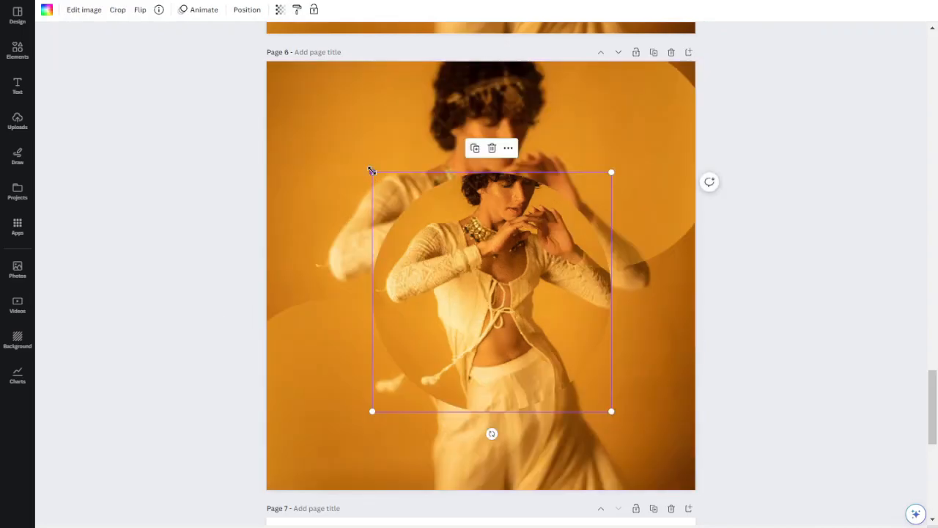
left_click_drag(374, 171, 356, 155)
left_click_drag(472, 264, 465, 257)
Rotate the lower-left gradient circle on page 6 slightly anticlockwise.
left_click(349, 443)
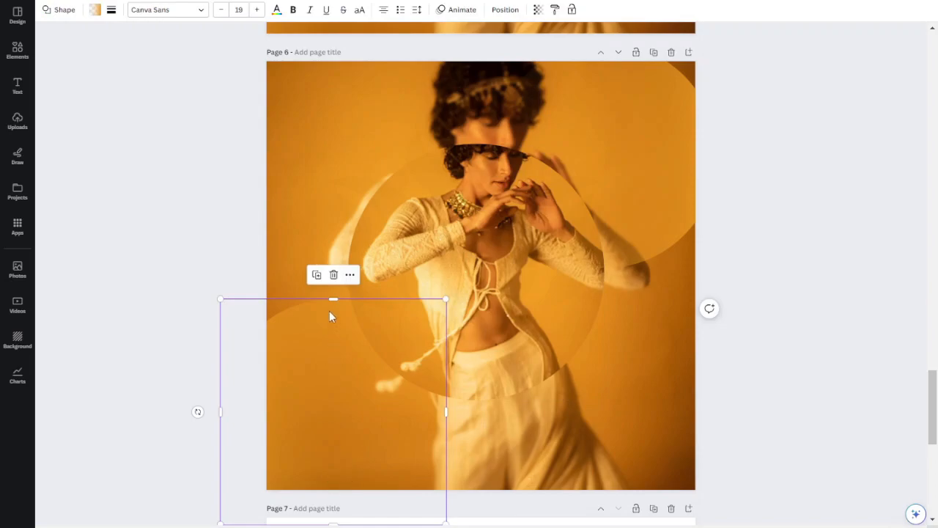
left_click_drag(197, 411, 197, 429)
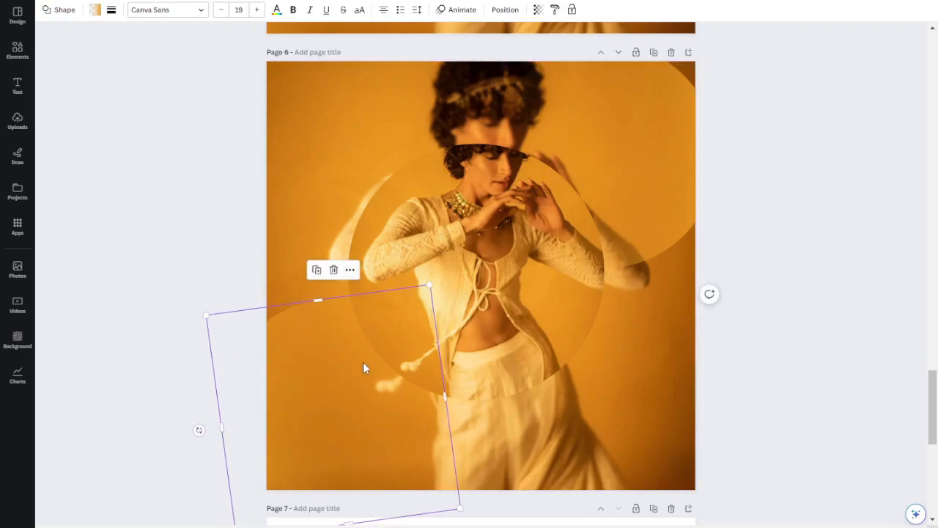
left_click(178, 157)
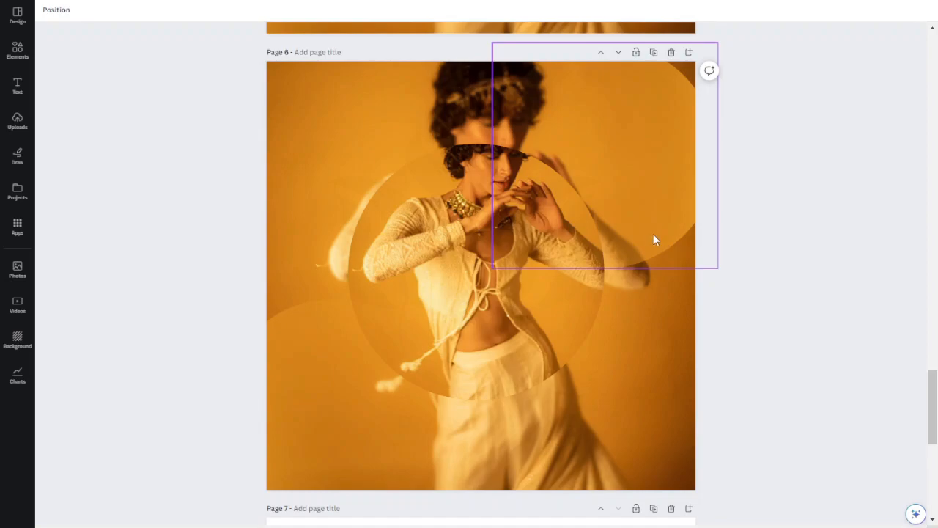
Delete the copied gradient circle from page 7.
scroll(652, 237, "down", 6)
left_click(572, 199)
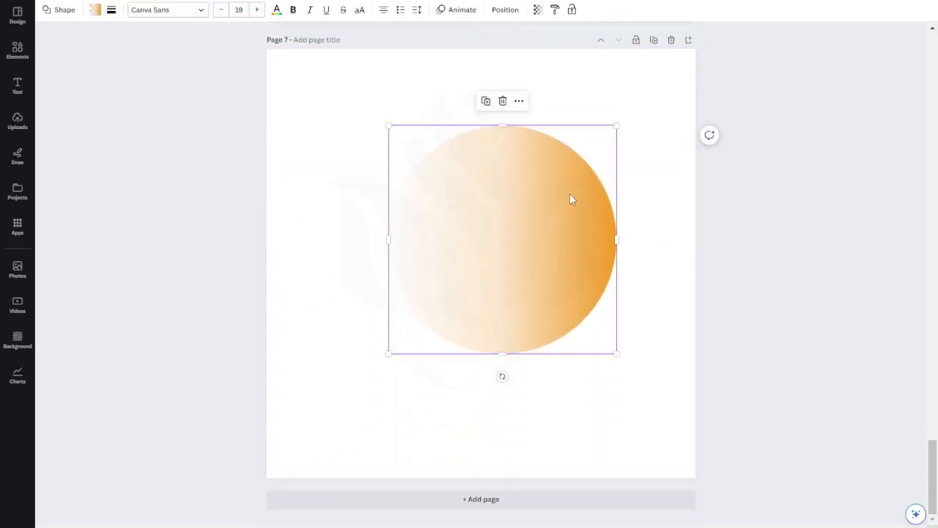
key("Delete")
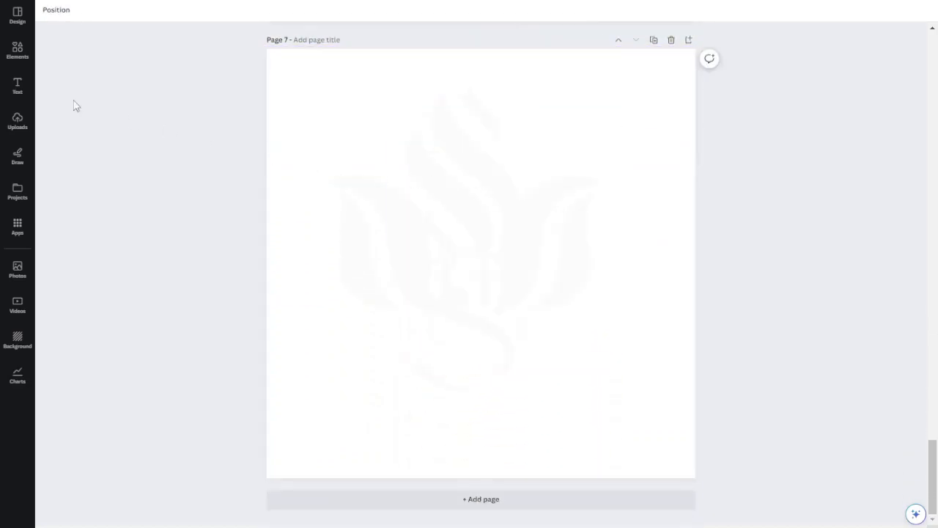
left_click(17, 62)
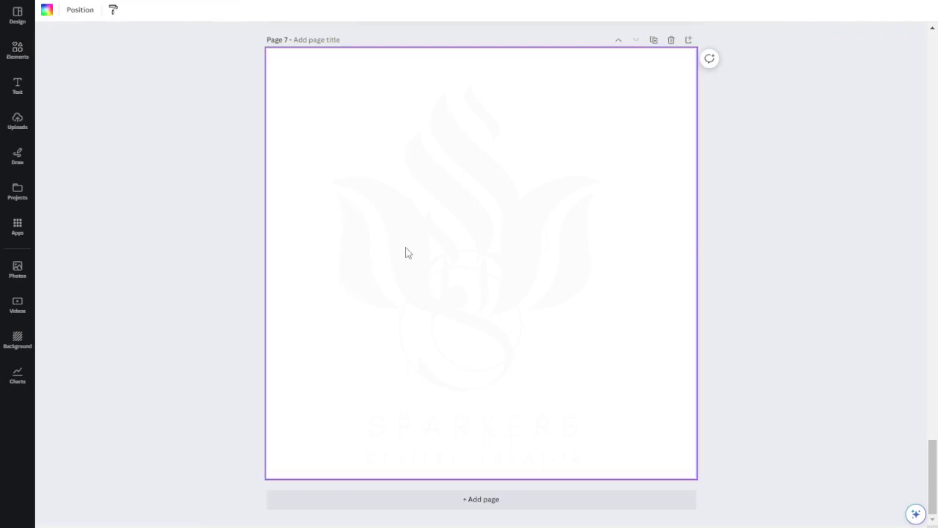
Paste the woman-and-boy photo onto page 7, enlarge it to about 1,099 × 960 and align it across the page width.
key("ctrl+v")
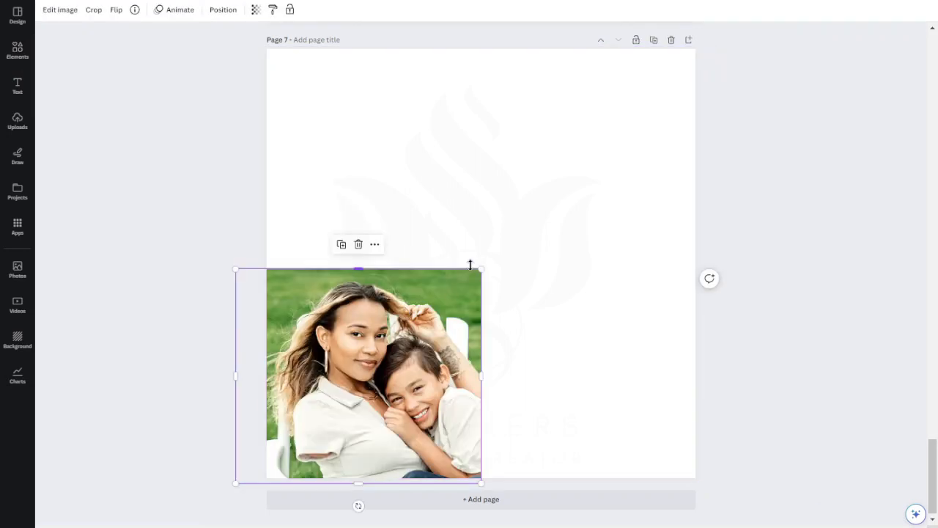
left_click_drag(481, 269, 618, 149)
left_click_drag(455, 270, 502, 191)
left_click_drag(665, 403, 719, 451)
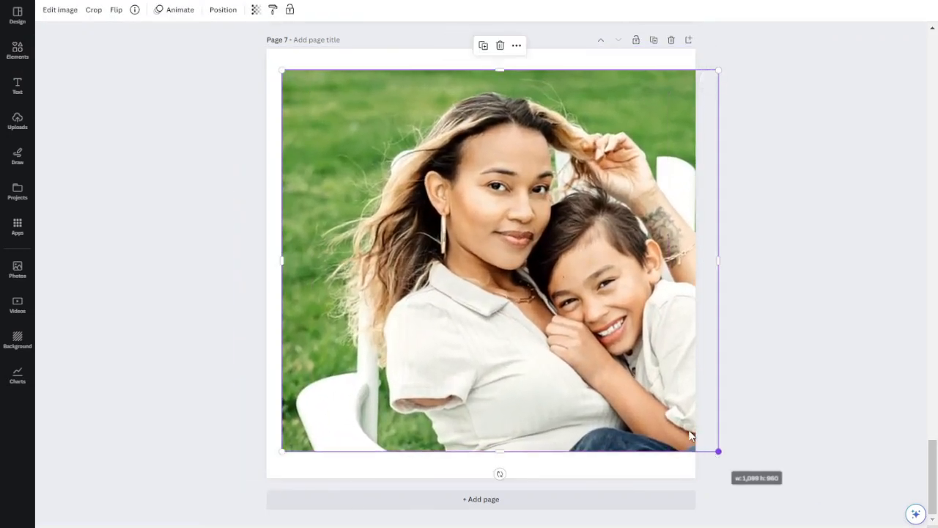
left_click_drag(626, 365, 610, 363)
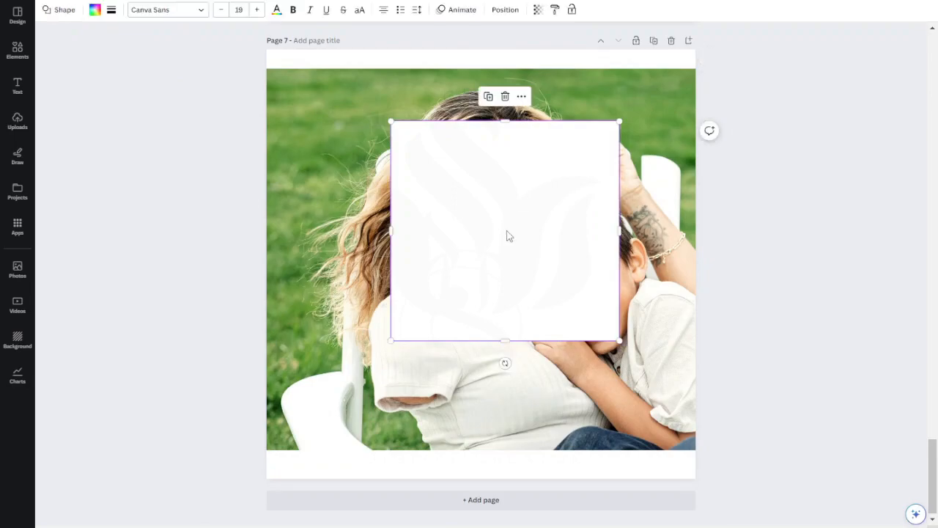
Fill the square over the page 7 photo with the document's pink-to-transparent gradient and recolour its pink to green #2FFF2B.
left_click(95, 9)
left_click(110, 94)
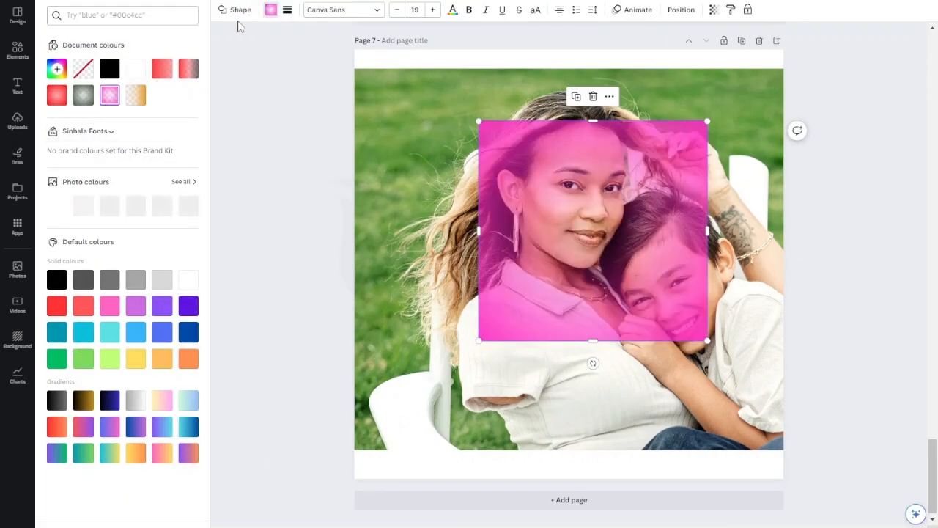
left_click(109, 94)
left_click(89, 143)
left_click(134, 224)
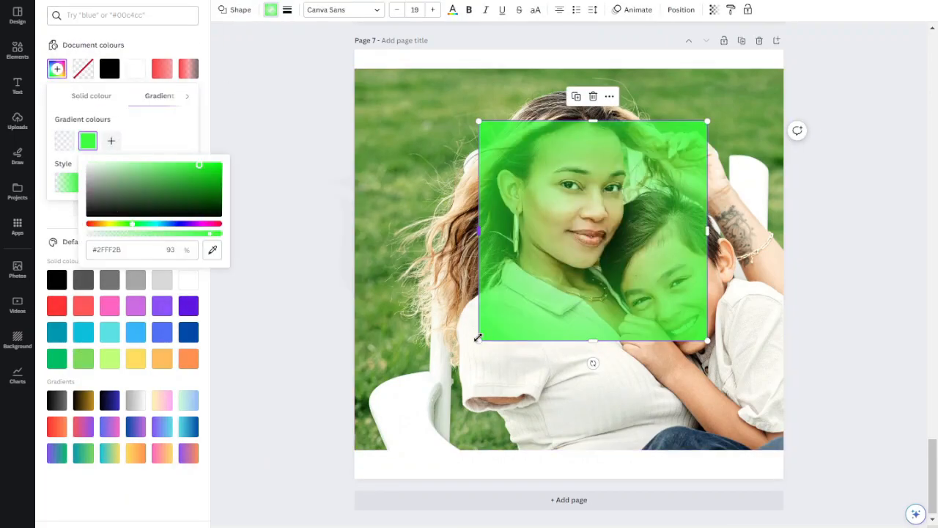
Stretch the green gradient square over the whole photo and set its first gradient colour to 0% opacity.
left_click_drag(479, 340, 354, 450)
left_click_drag(702, 120, 797, 67)
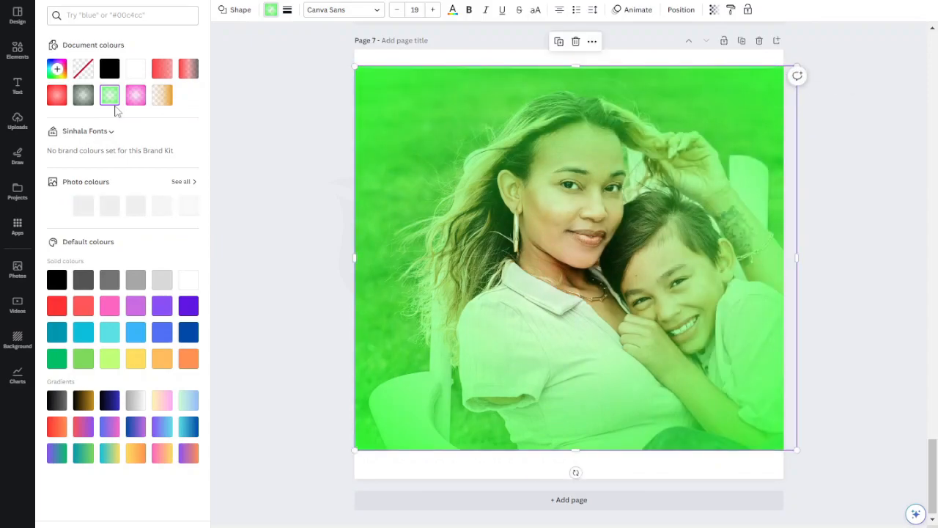
left_click(110, 95)
left_click(65, 140)
left_click_drag(165, 234, 49, 247)
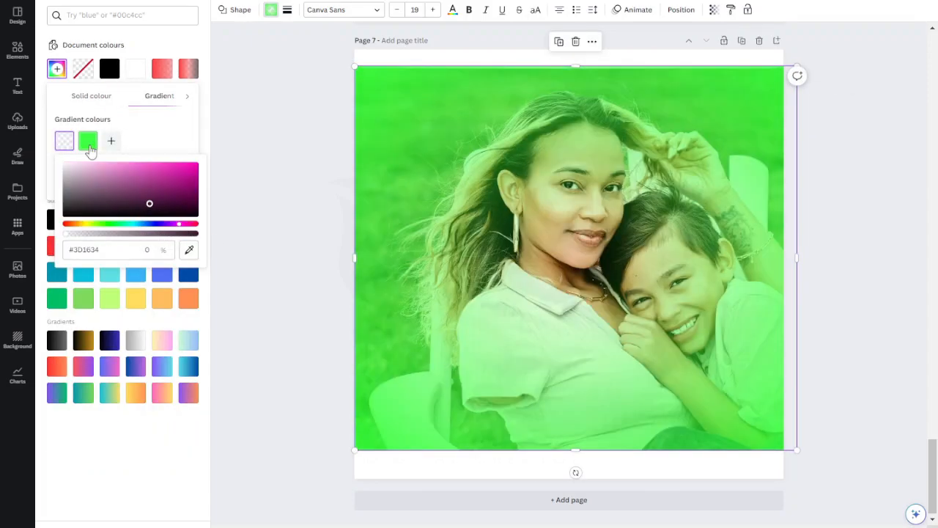
left_click_drag(94, 147, 110, 165)
Lighten the gradient's green to #87FD85 and add a middle colour of the same green at about 2% opacity.
left_click(88, 140)
left_click_drag(195, 165, 151, 170)
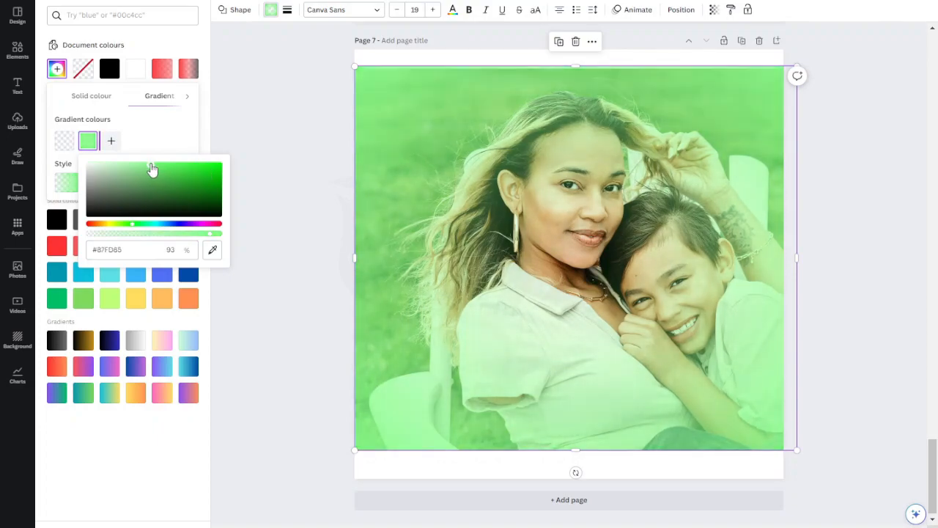
left_click(111, 143)
left_click(88, 142)
left_click_drag(146, 235, 90, 244)
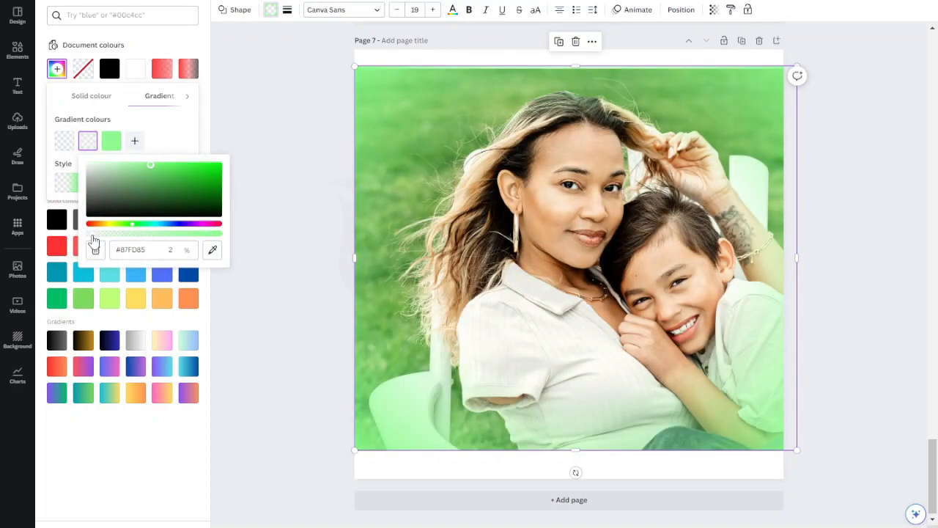
left_click(226, 268)
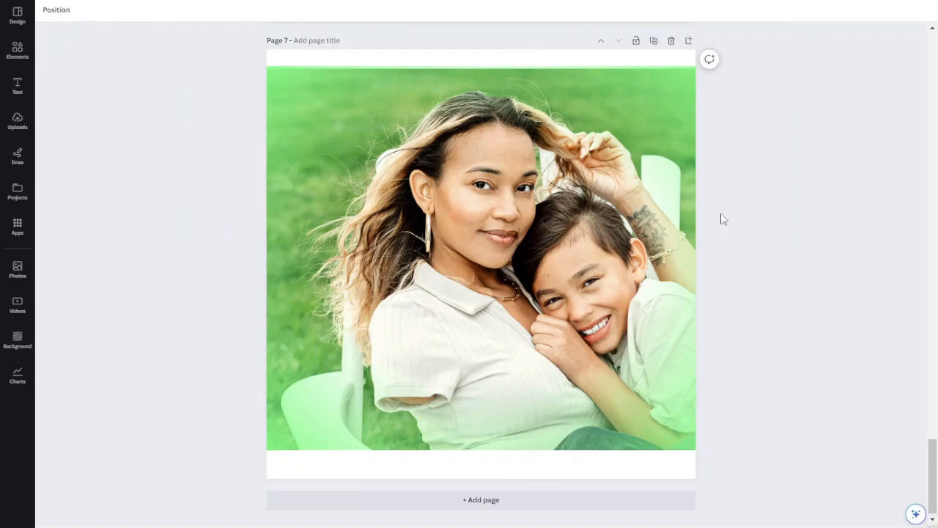
Set the photo as page 7's background and resize the green gradient square to cover the full page.
left_click_drag(514, 129, 513, 172)
right_click(424, 84)
left_click(483, 332)
left_click_drag(482, 336, 482, 270)
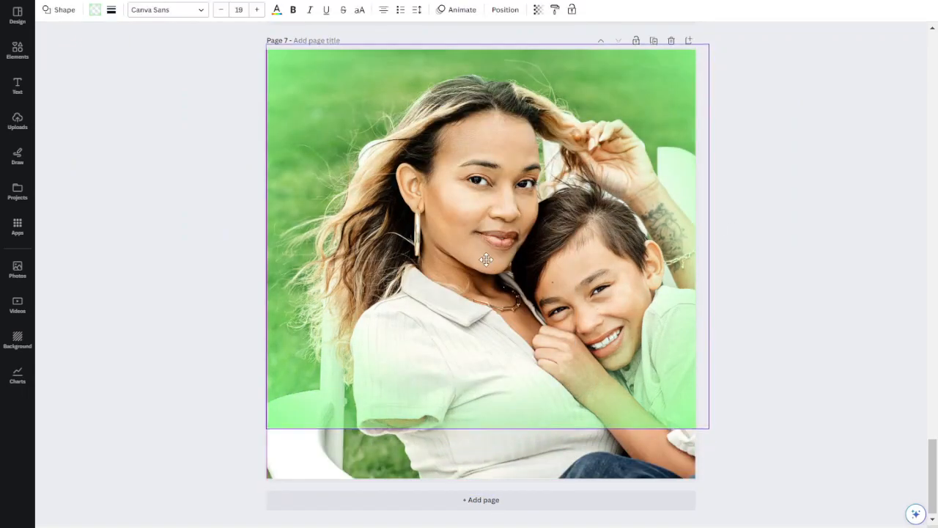
left_click_drag(710, 429, 696, 481)
left_click(761, 381)
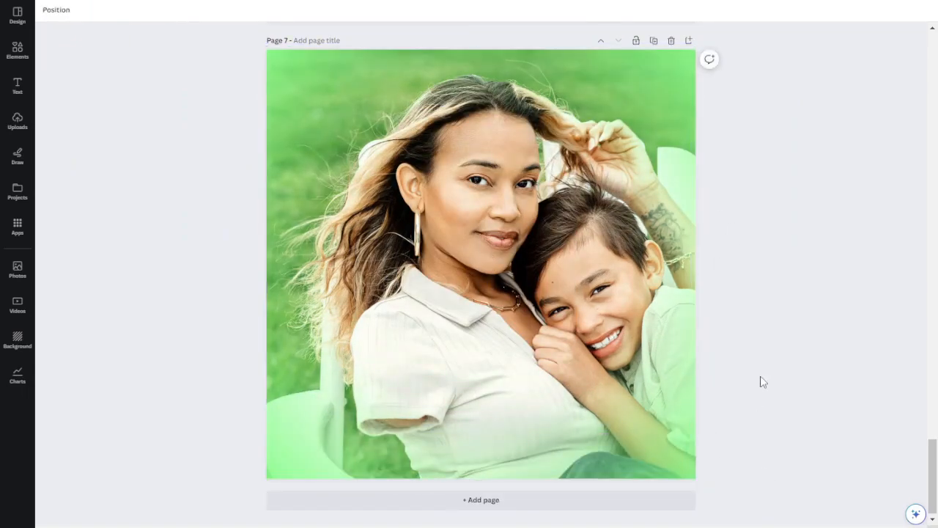
Review the finished pages by presenting the design full screen from page 1 and advancing through the pages.
scroll(784, 415, "up", 7)
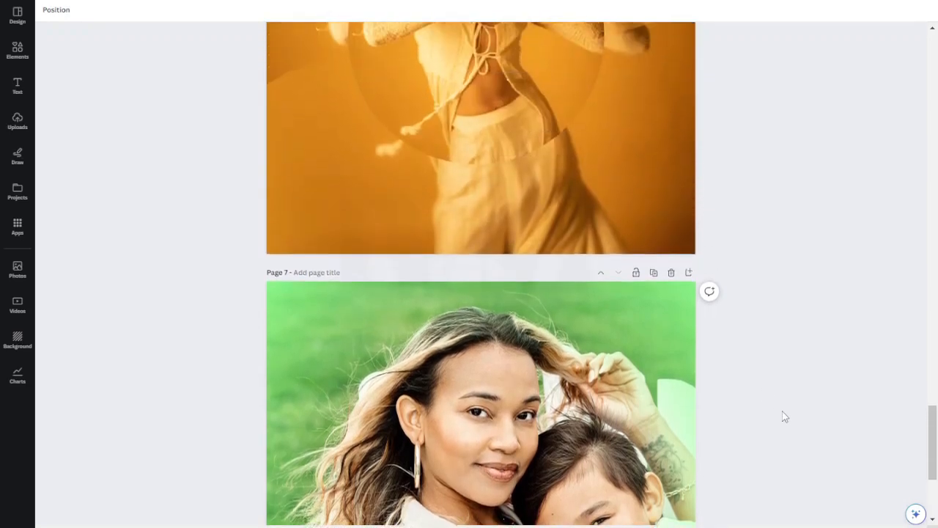
scroll(896, 466, "down", 7)
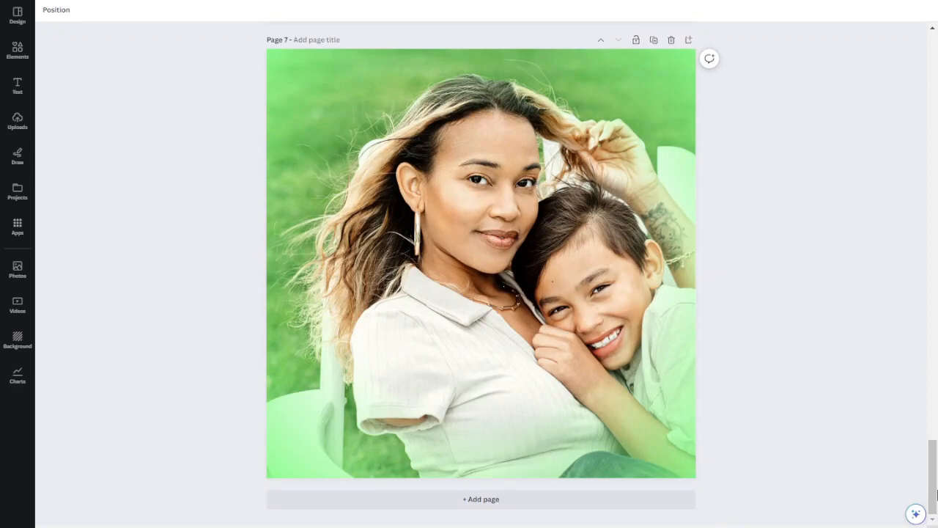
left_click_drag(937, 495, 936, 87)
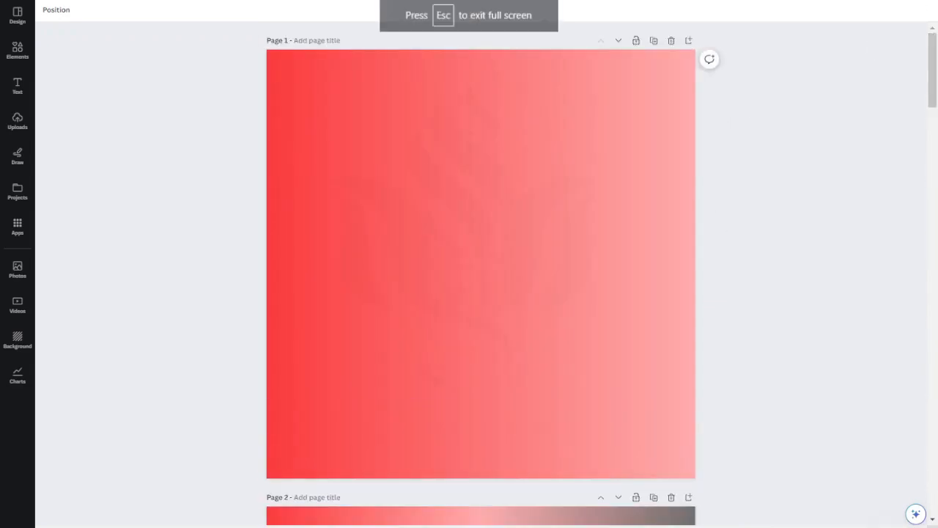
left_click(873, 390)
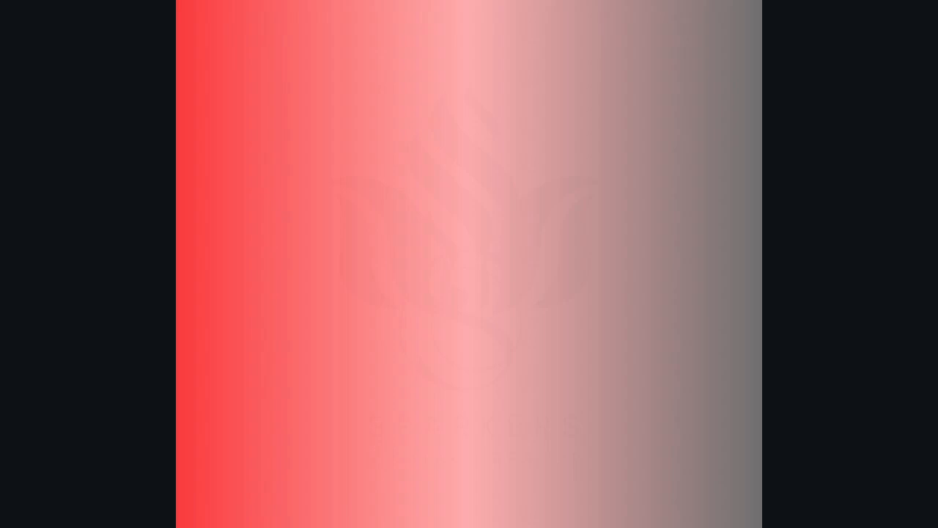
key("Right")
key("Right")
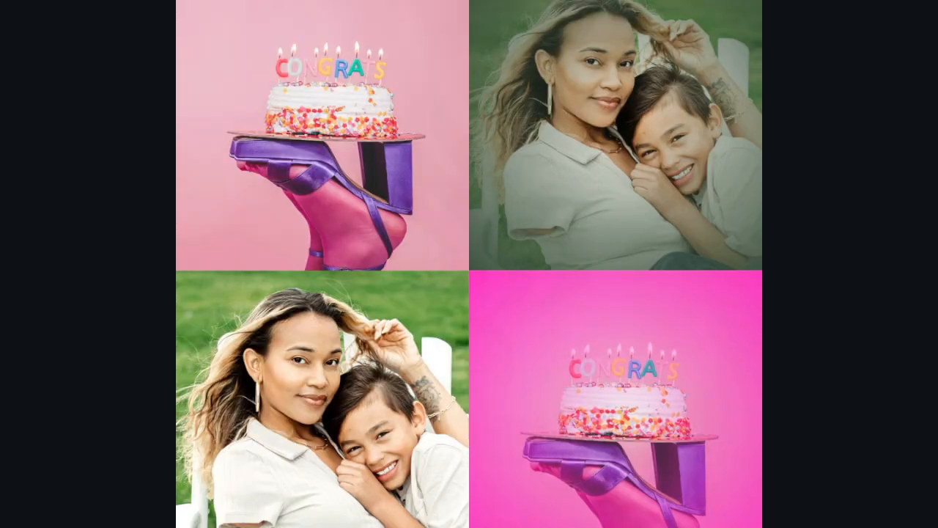
key("Right")
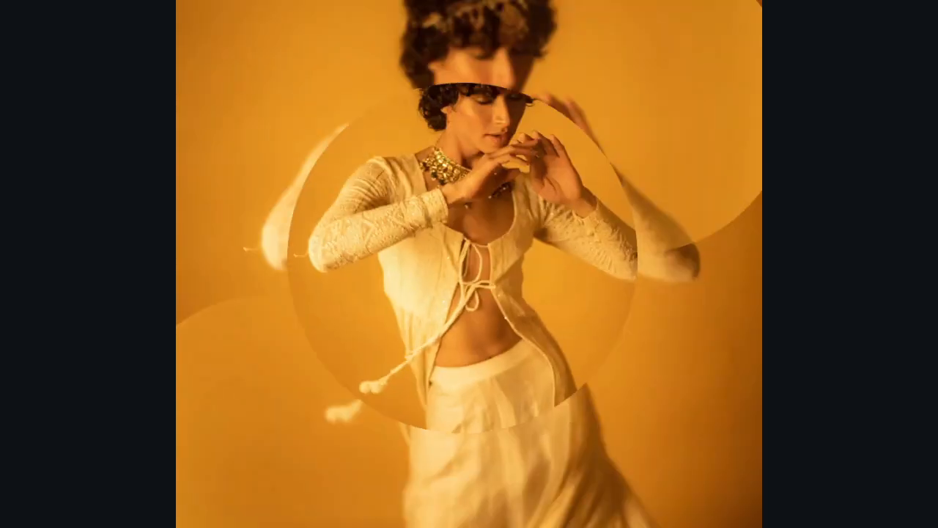